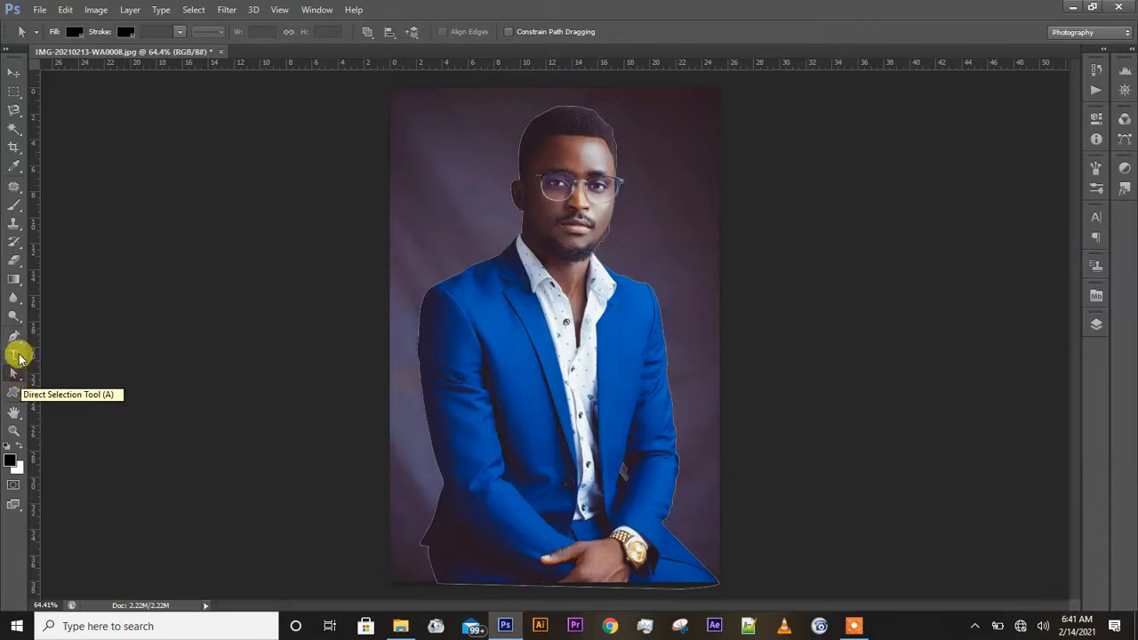
Step: Convert the path around the man into a new anti-aliased selection with a feather radius of 1 pixel
left_click(15, 337)
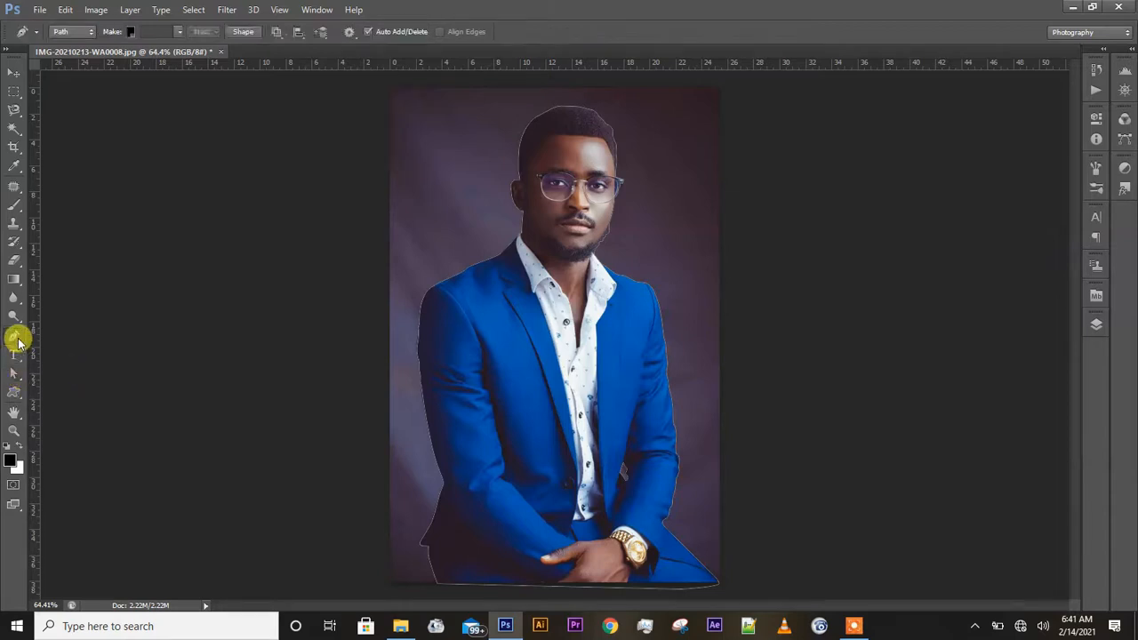
right_click(506, 344)
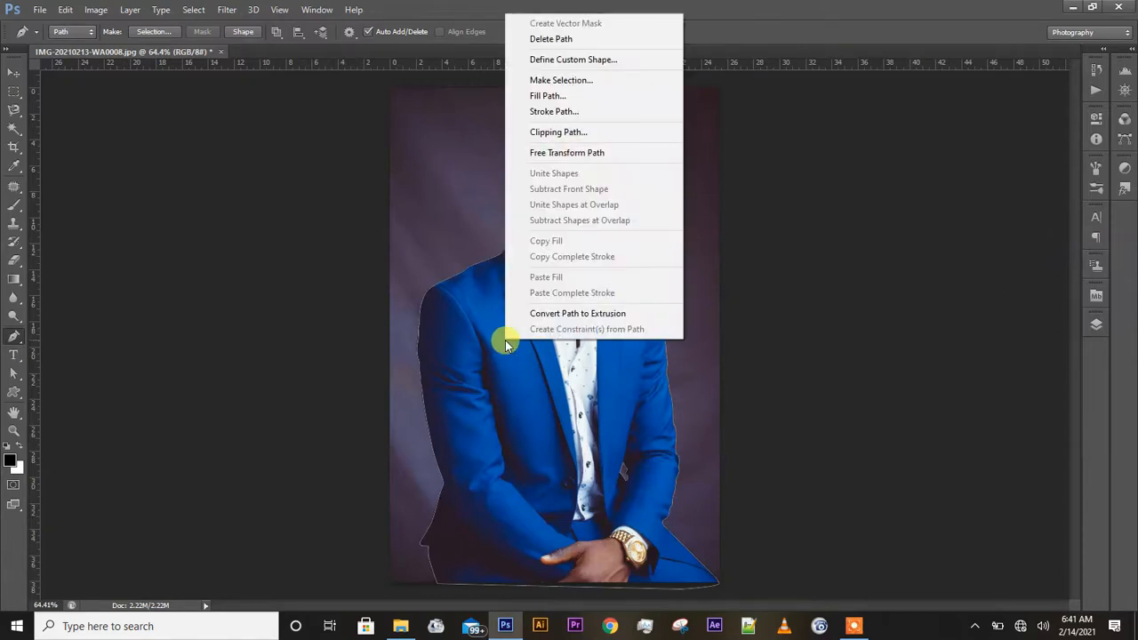
left_click(18, 378)
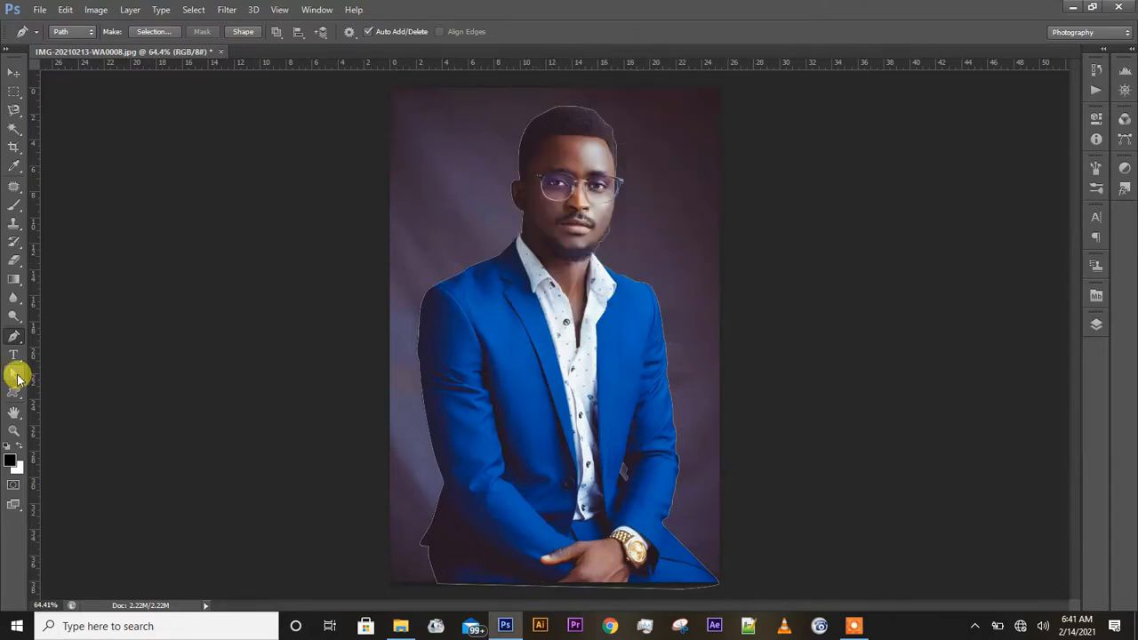
left_click(18, 378)
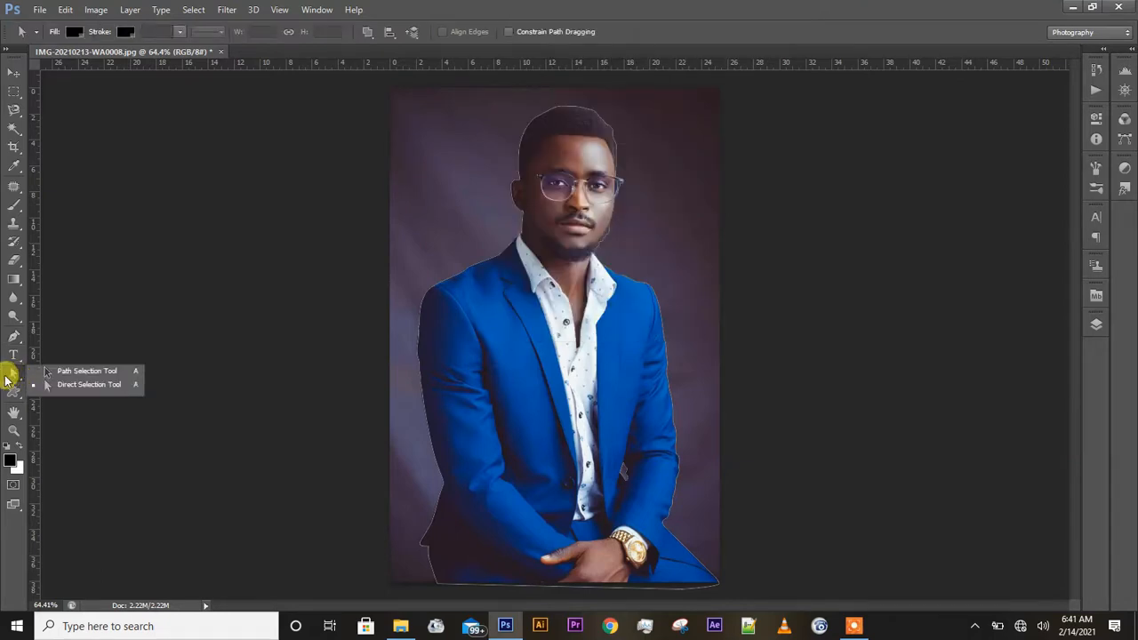
left_click(16, 375)
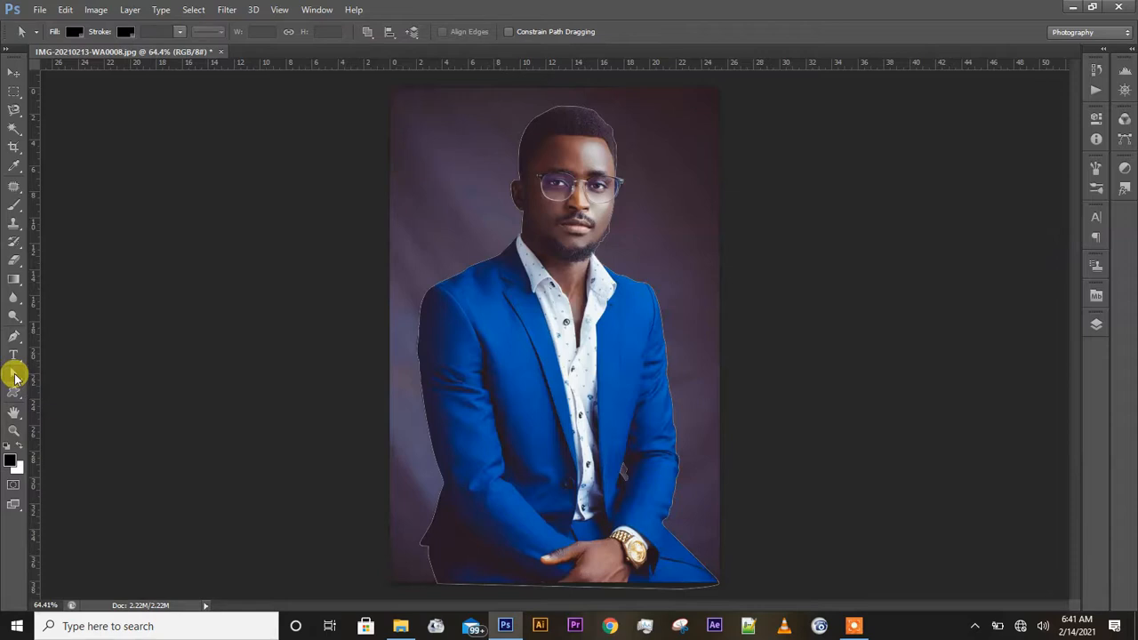
right_click(498, 356)
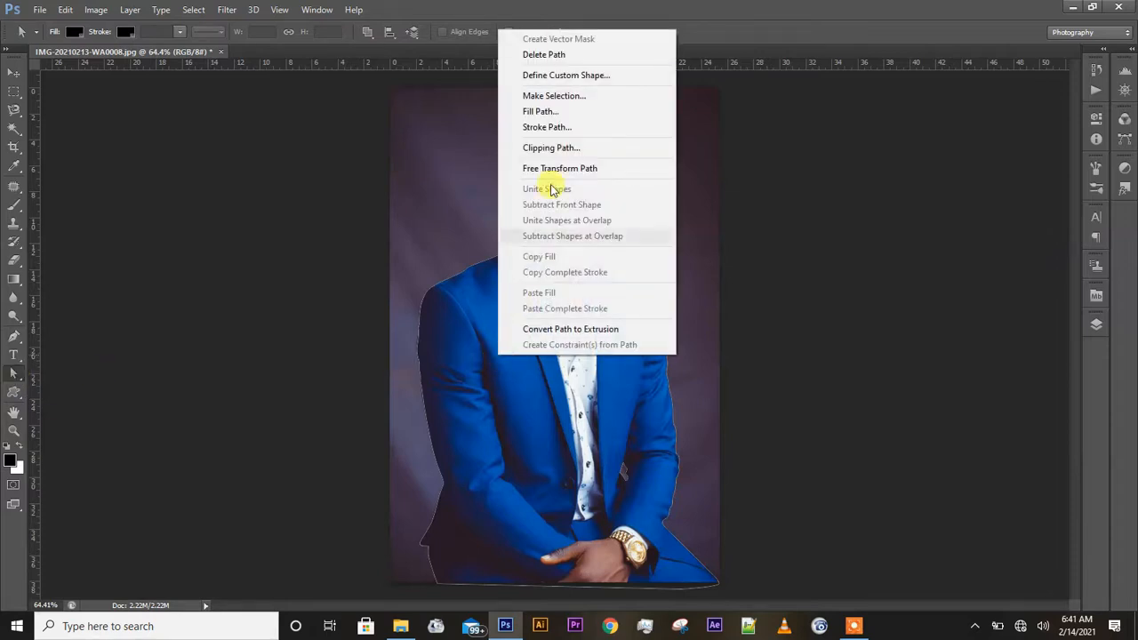
left_click(580, 98)
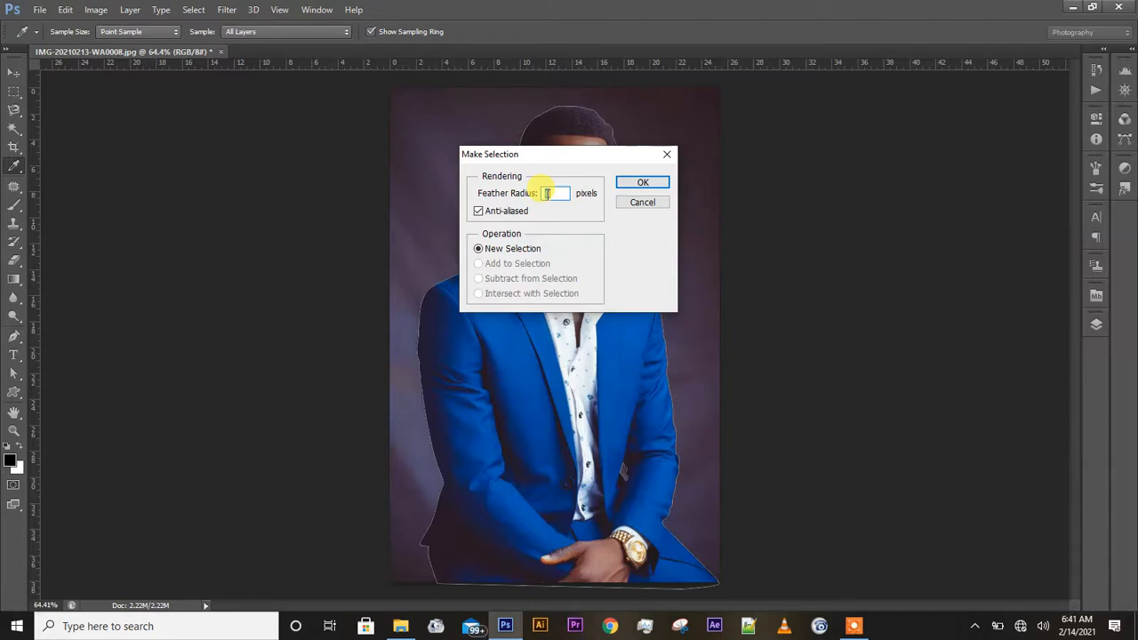
type("1")
key("BackSpace")
type("0")
key("BackSpace")
type("1")
left_click(633, 182)
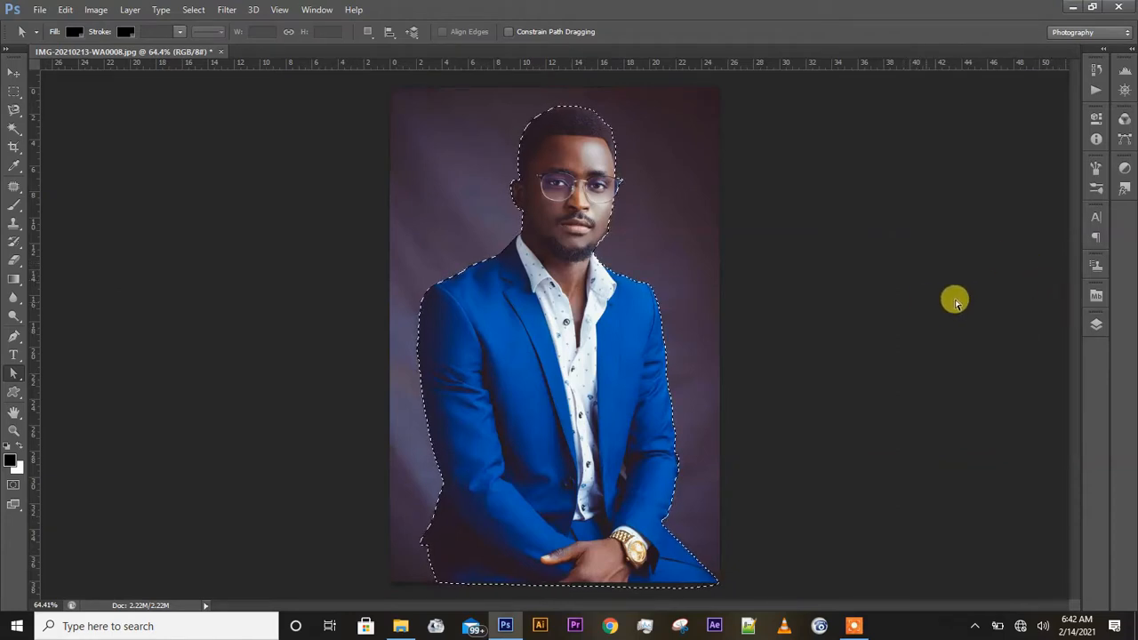
Step: Display the document's layer list
left_click(1097, 324)
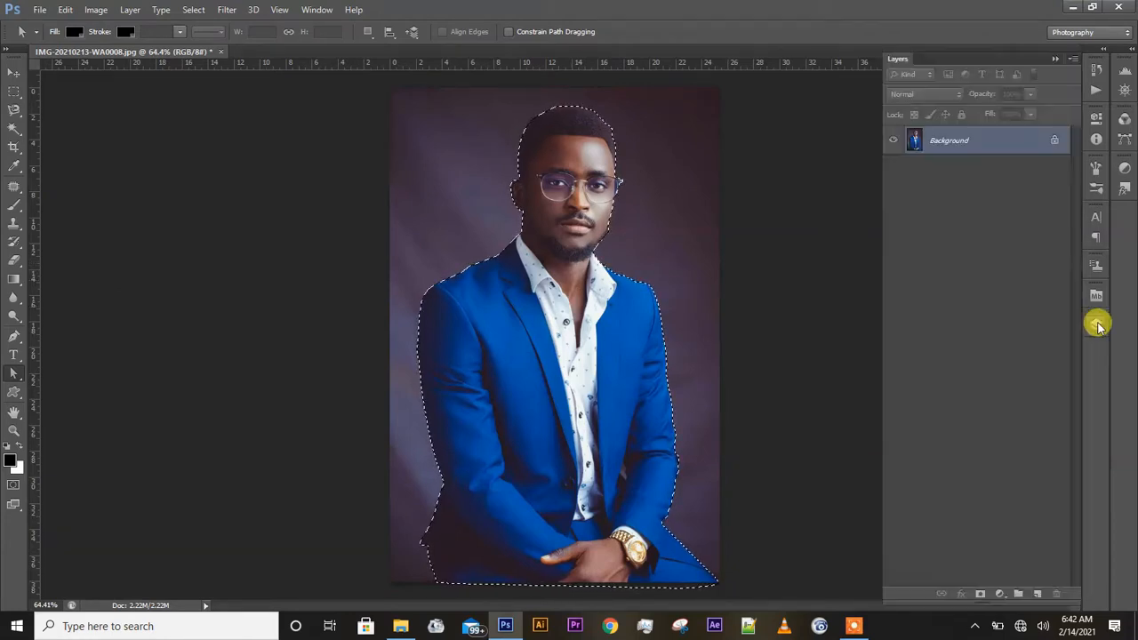
left_click(1097, 326)
left_click(1097, 326)
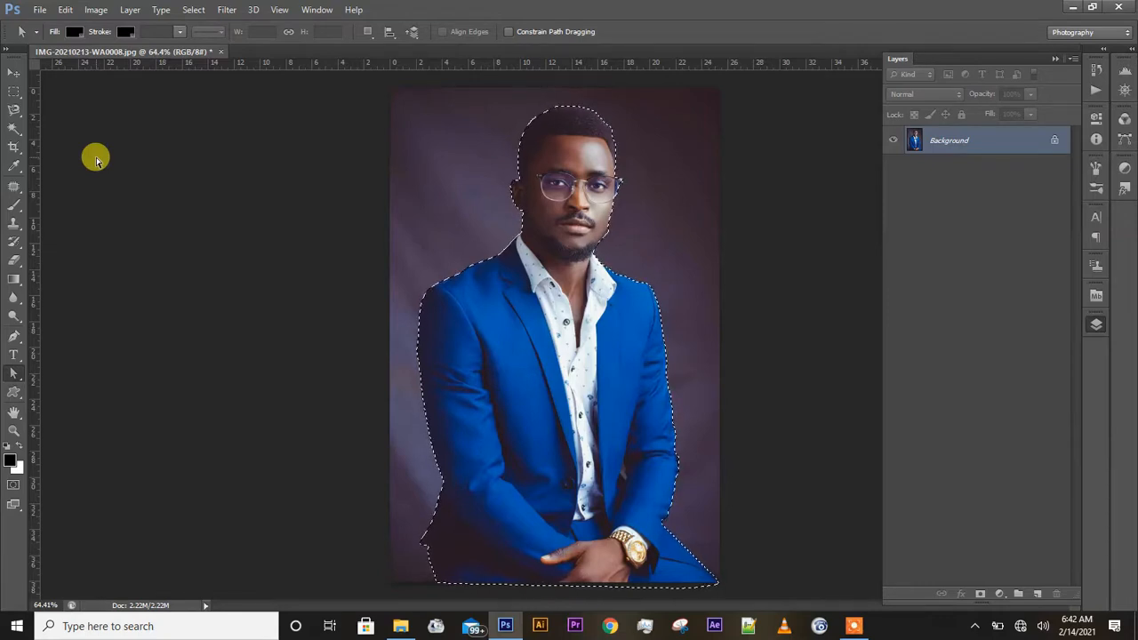
left_click(15, 96)
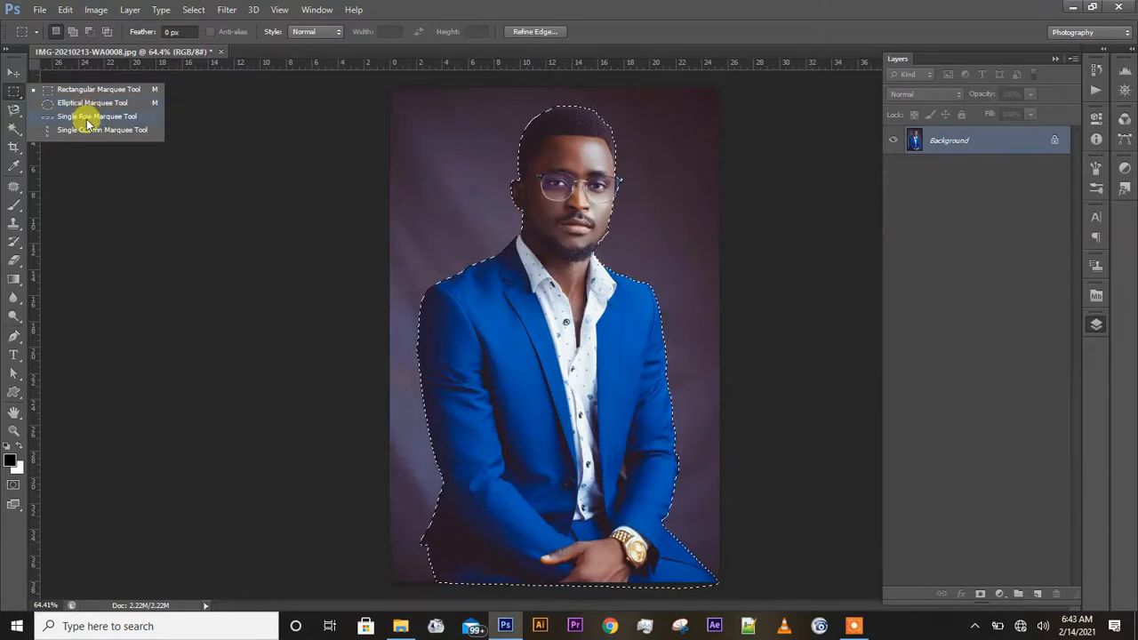
left_click(84, 130)
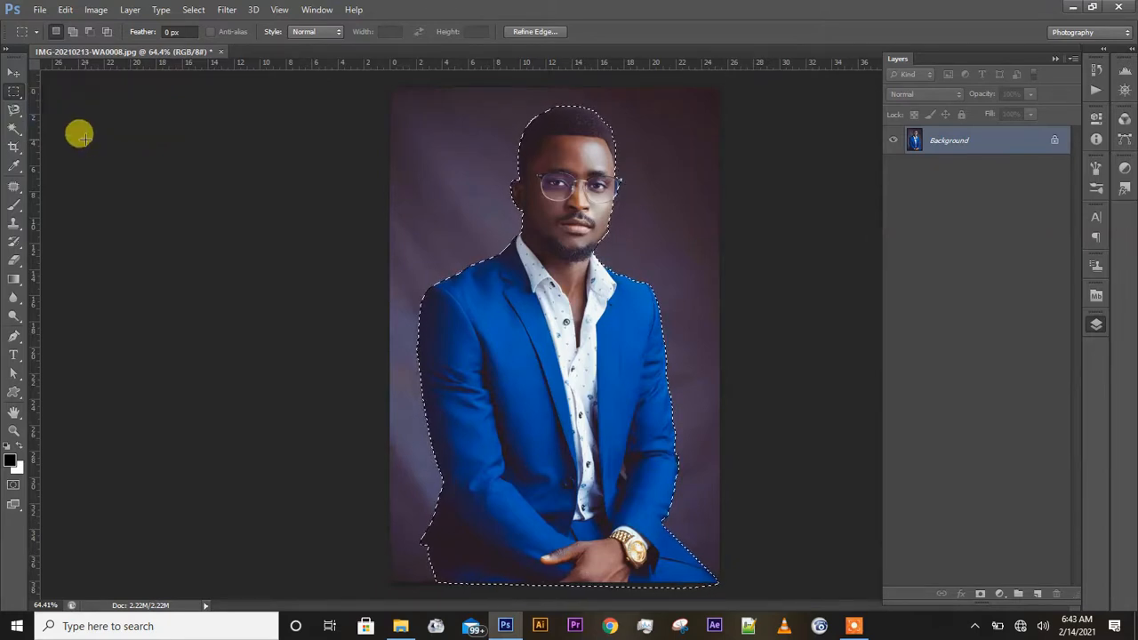
mouse_move(81, 132)
left_mouse_down()
mouse_move(79, 123)
mouse_move(85, 135)
left_mouse_up()
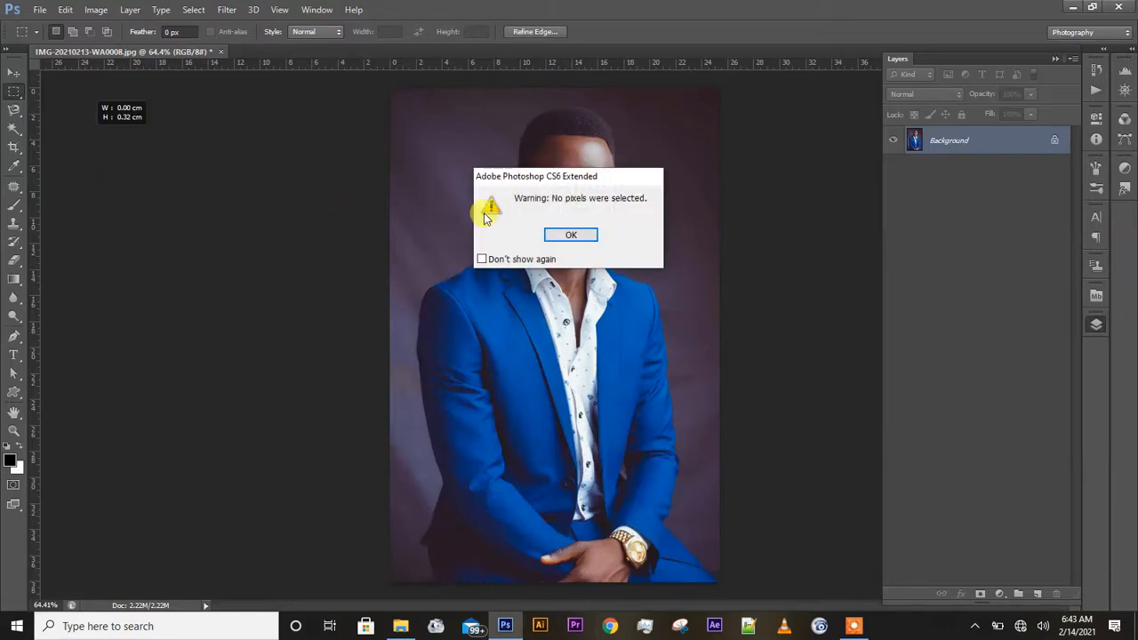
left_click(572, 235)
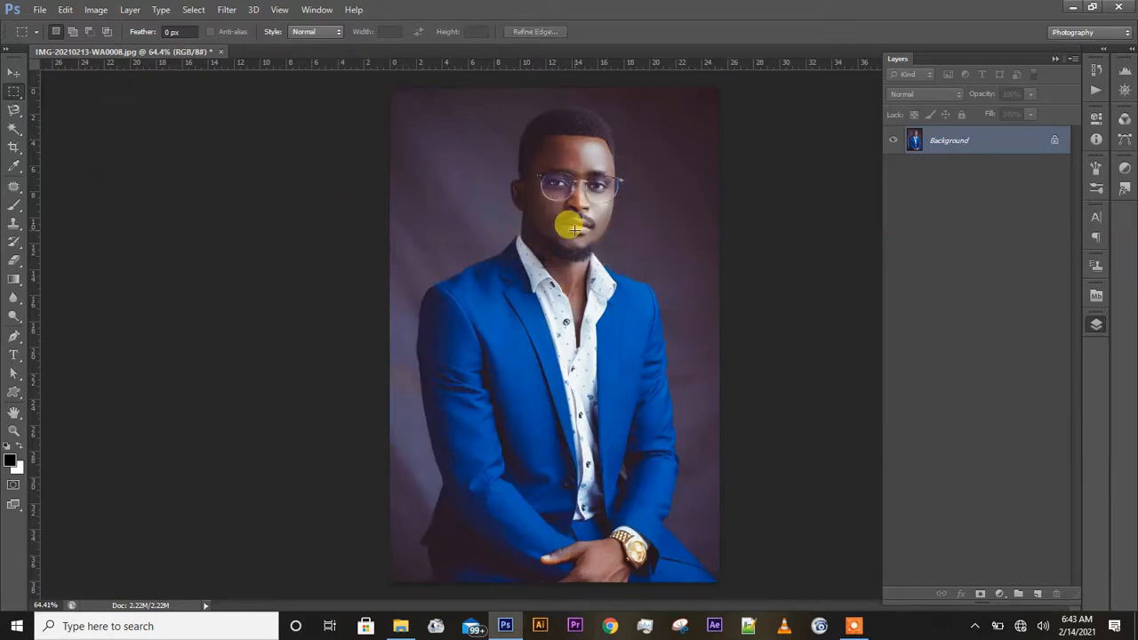
key("ctrl+z")
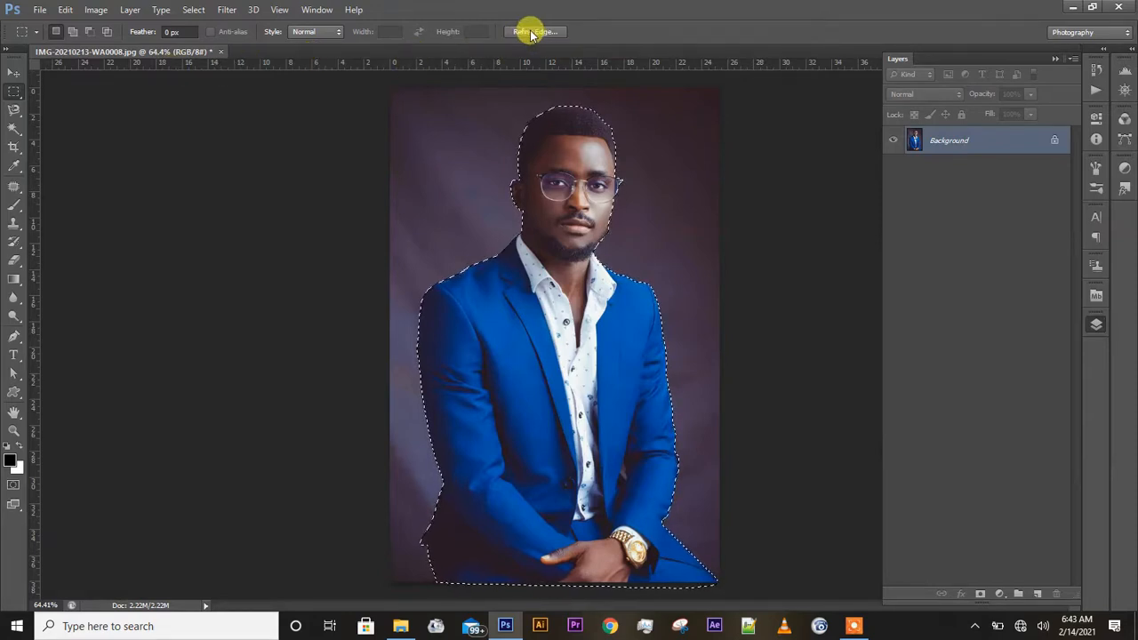
Step: Activate the Rectangular Marquee tool and open Refine Edge for the selection around the man
left_click(16, 77)
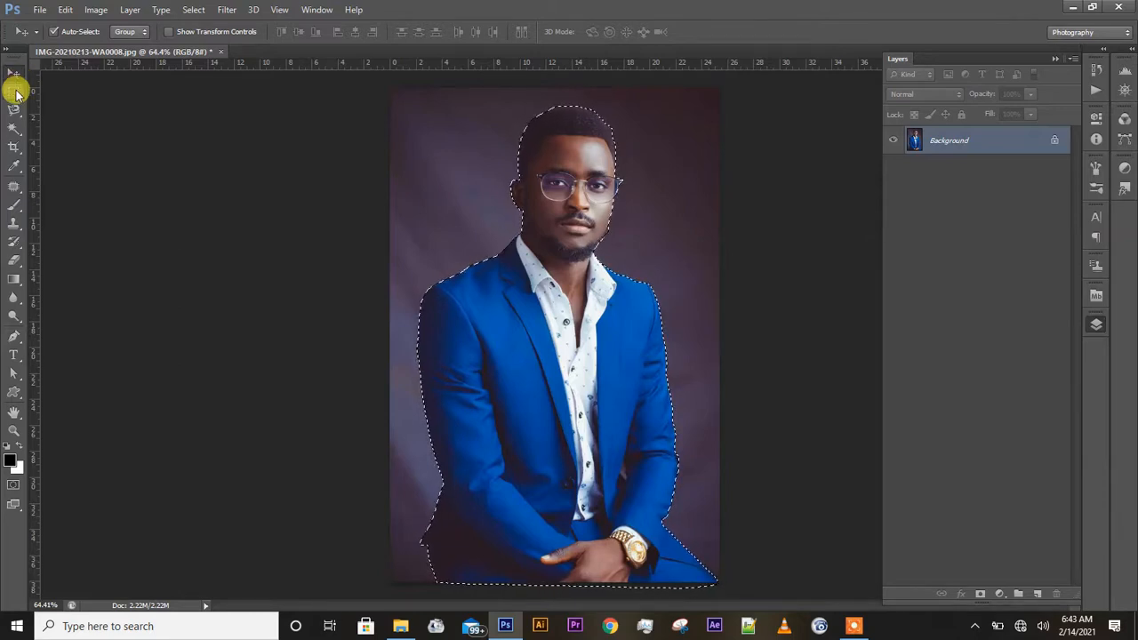
left_click(14, 91)
left_click(89, 89)
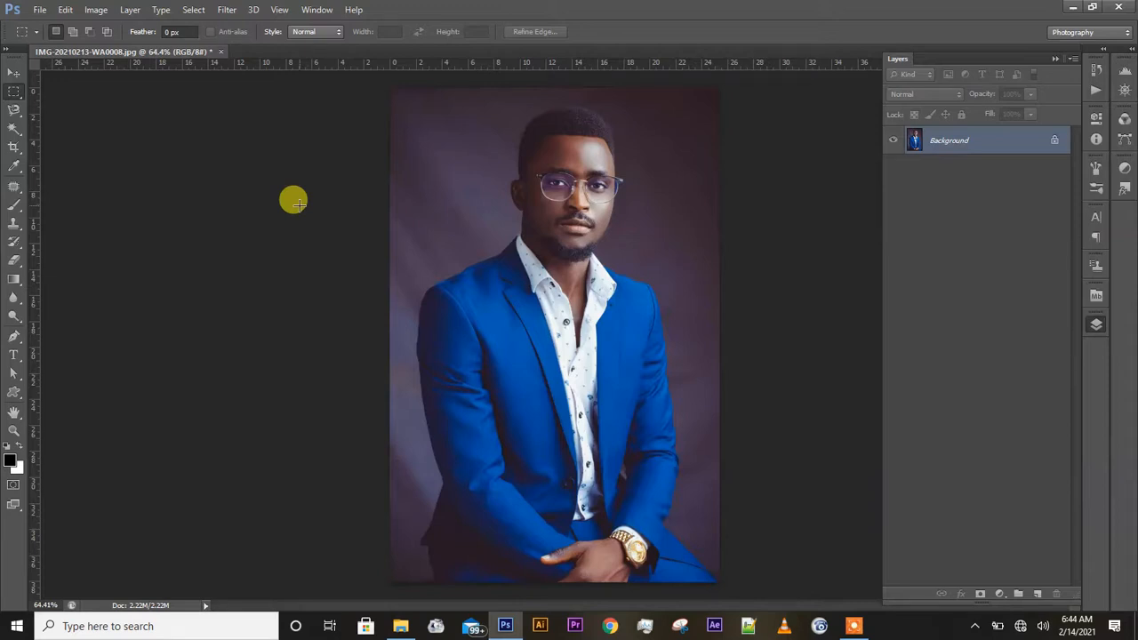
key("ctrl+z")
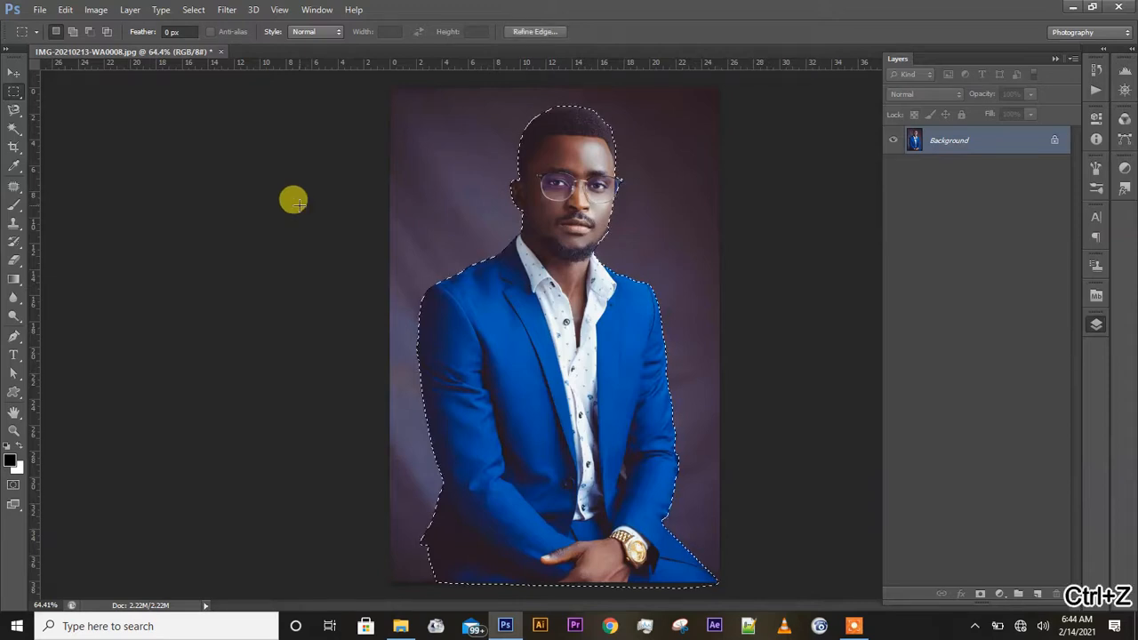
left_click(528, 35)
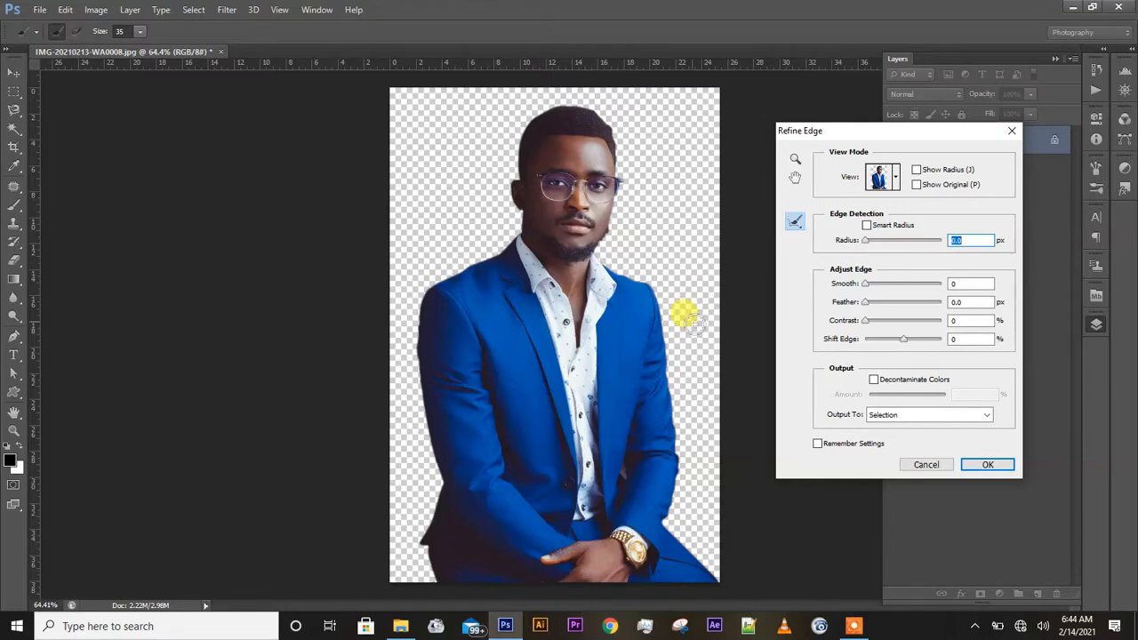
Step: Set the Refine Radius brush size to 9 for working on the man's hair edge
key("ctrl+plus")
key("ctrl+plus")
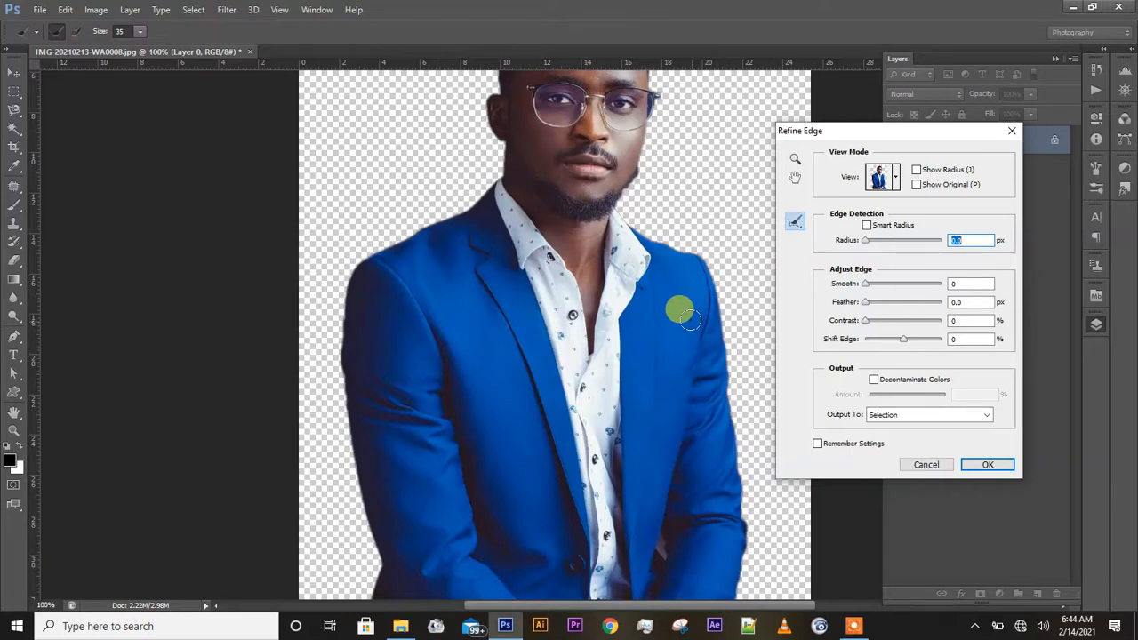
scroll(689, 319, "up", 5)
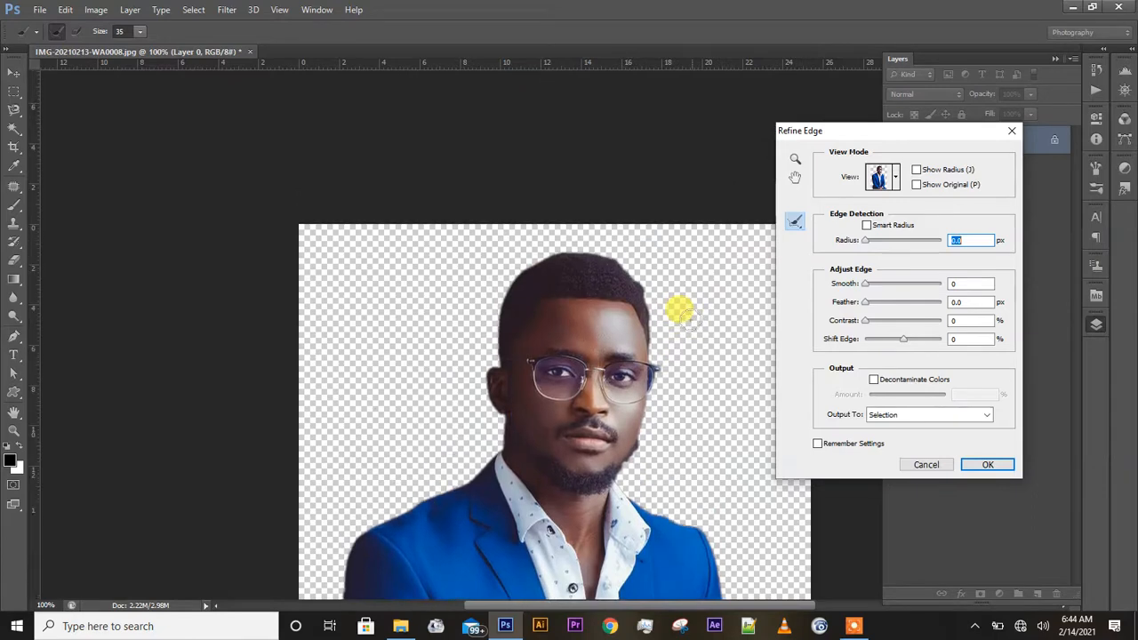
key("ctrl+plus")
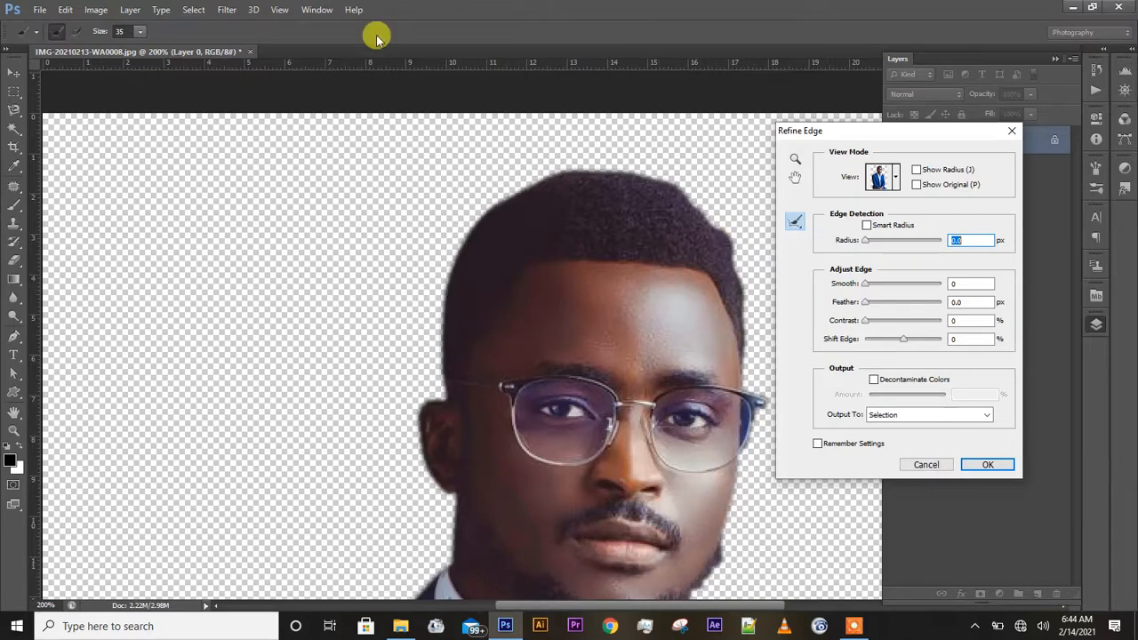
left_click(142, 33)
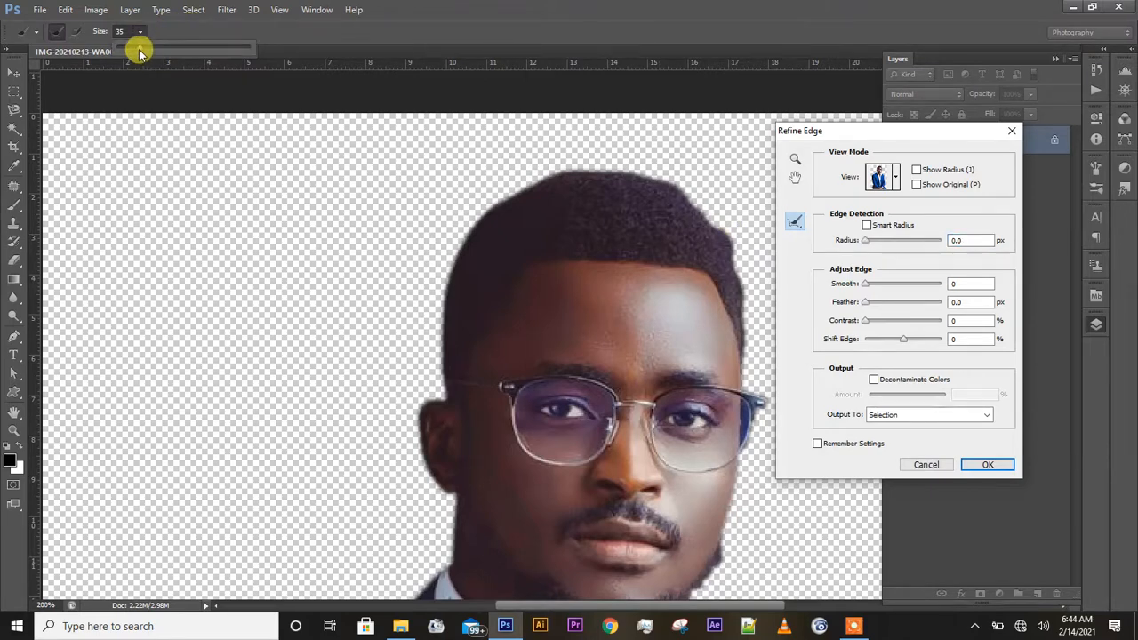
left_click_drag(139, 53, 131, 54)
left_click_drag(124, 51, 121, 51)
left_click(676, 40)
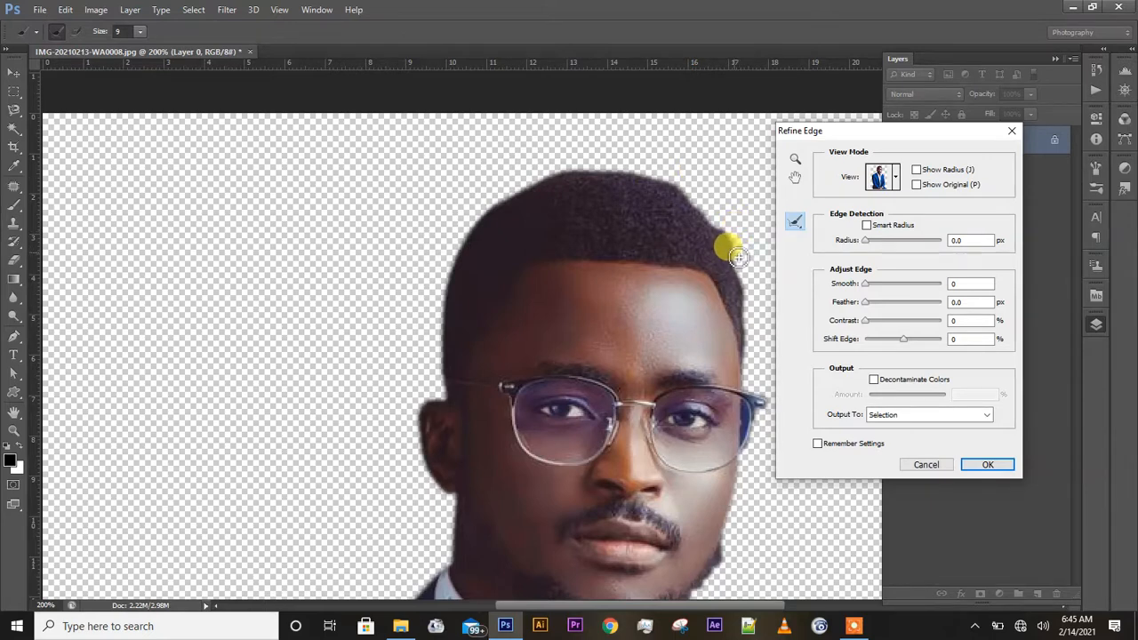
Step: Compare the cutout in the Reveal Layer, Black & White, On White, On Black, Overlay and Marching Ants views, ending with On Layers
left_click(898, 185)
left_click(898, 185)
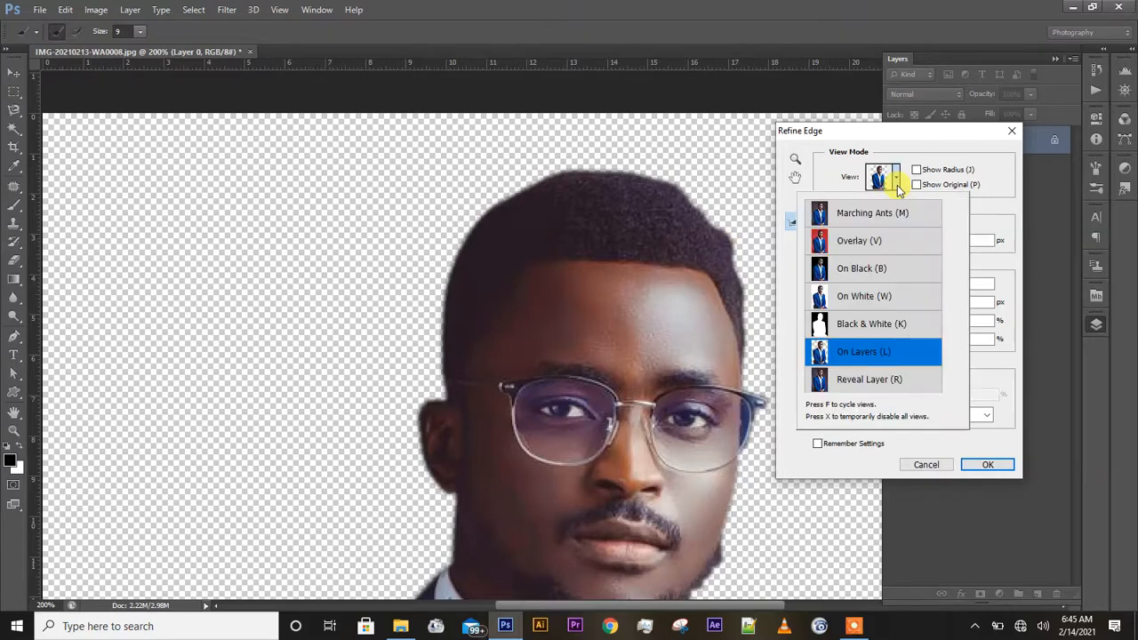
left_click(874, 391)
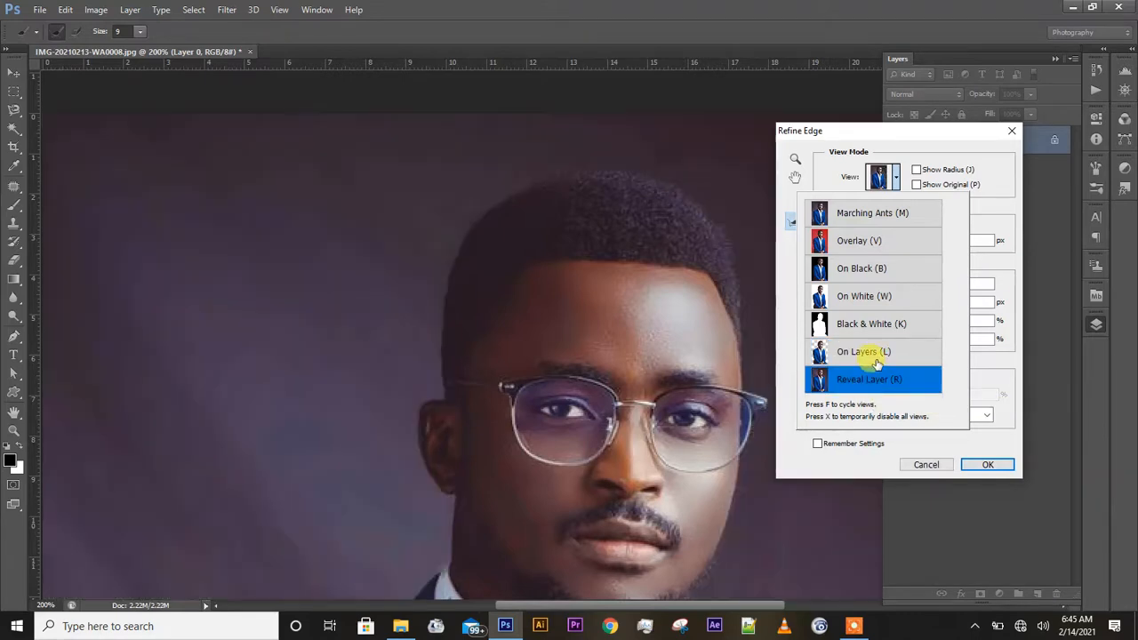
left_click(876, 353)
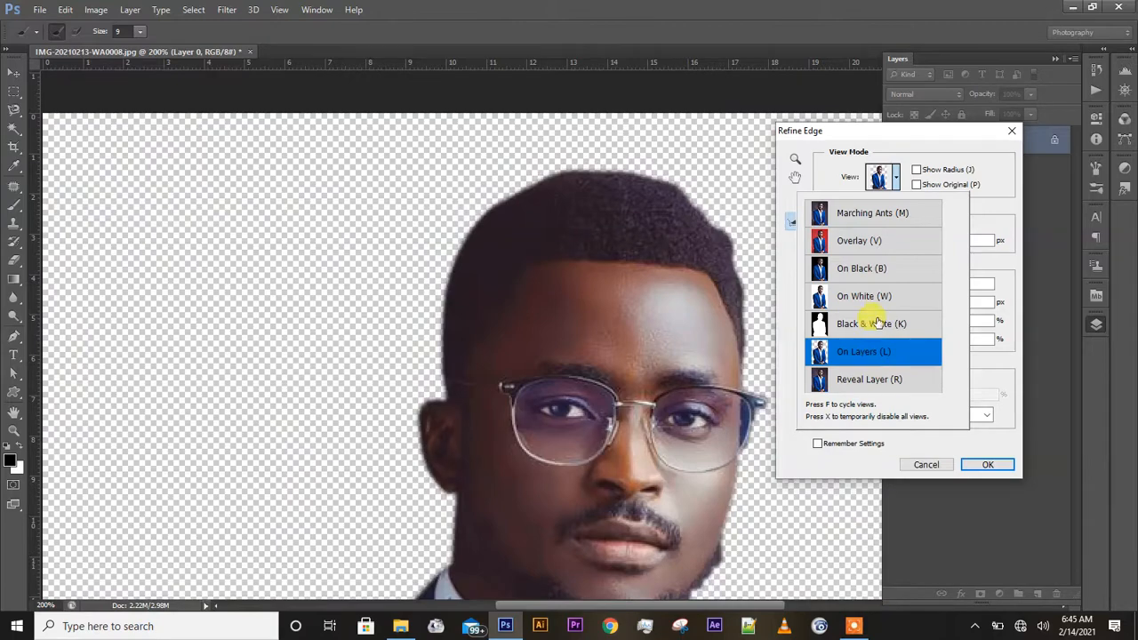
left_click(875, 324)
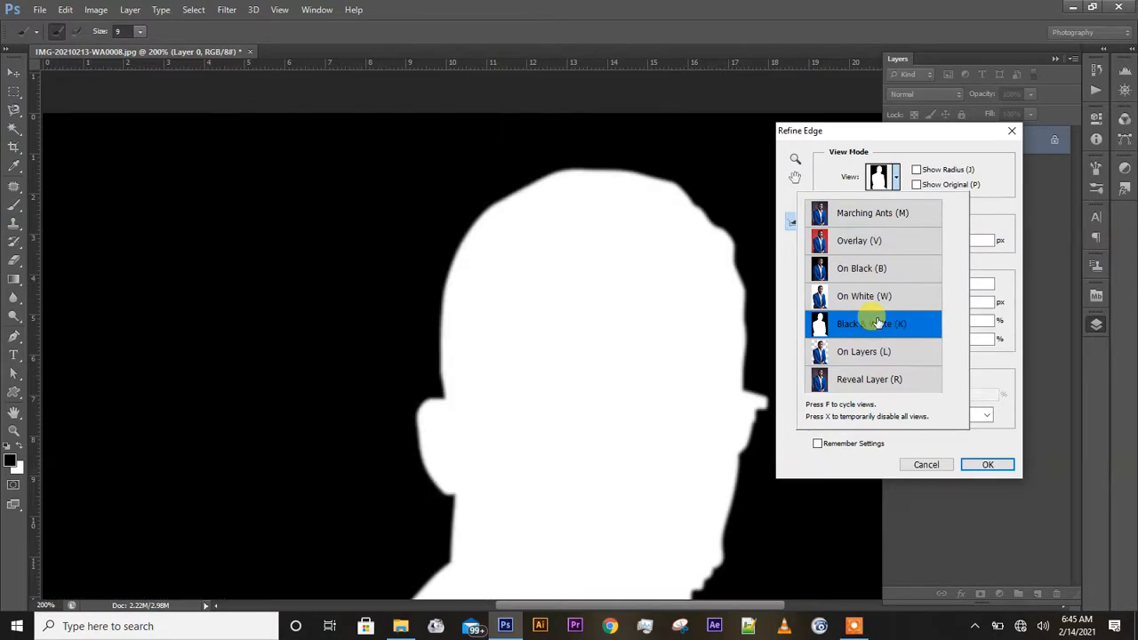
left_click(878, 296)
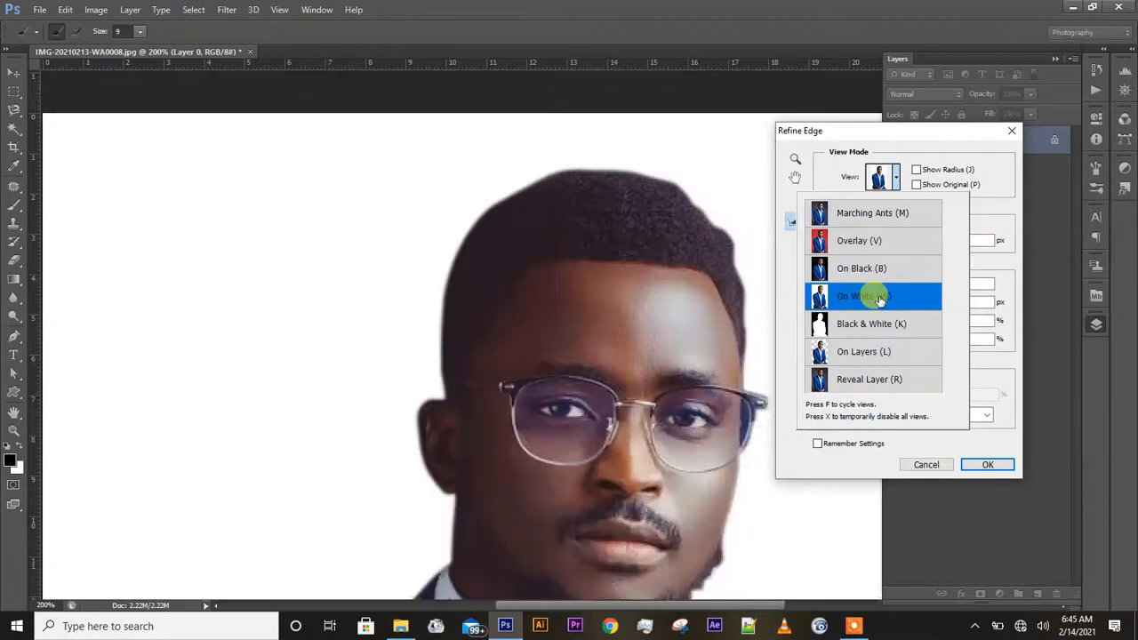
left_click(879, 274)
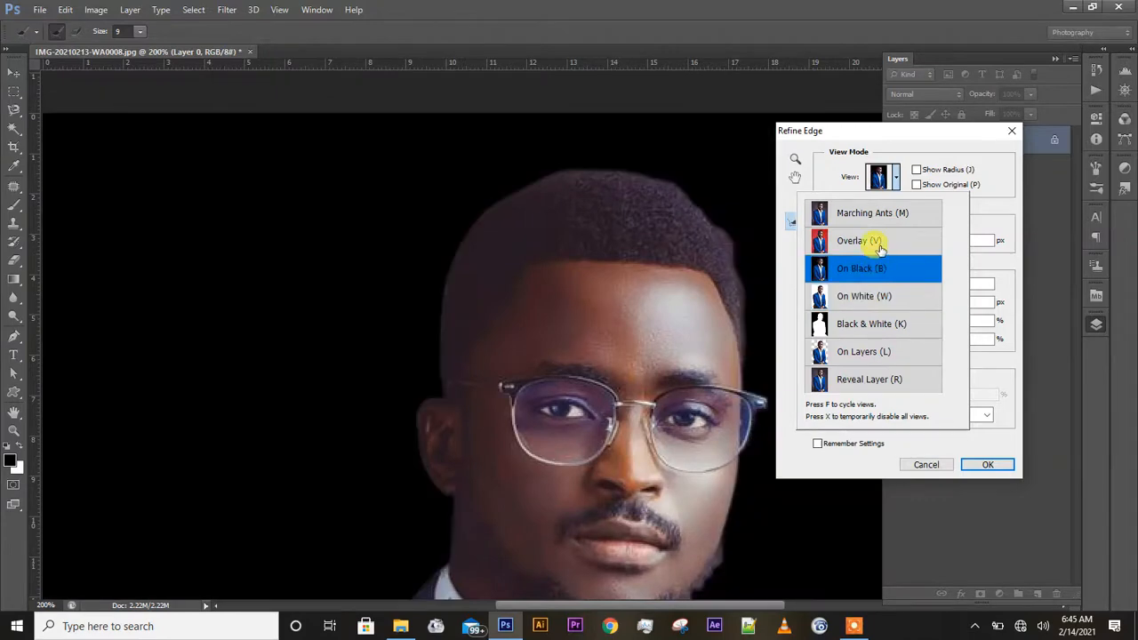
left_click(879, 244)
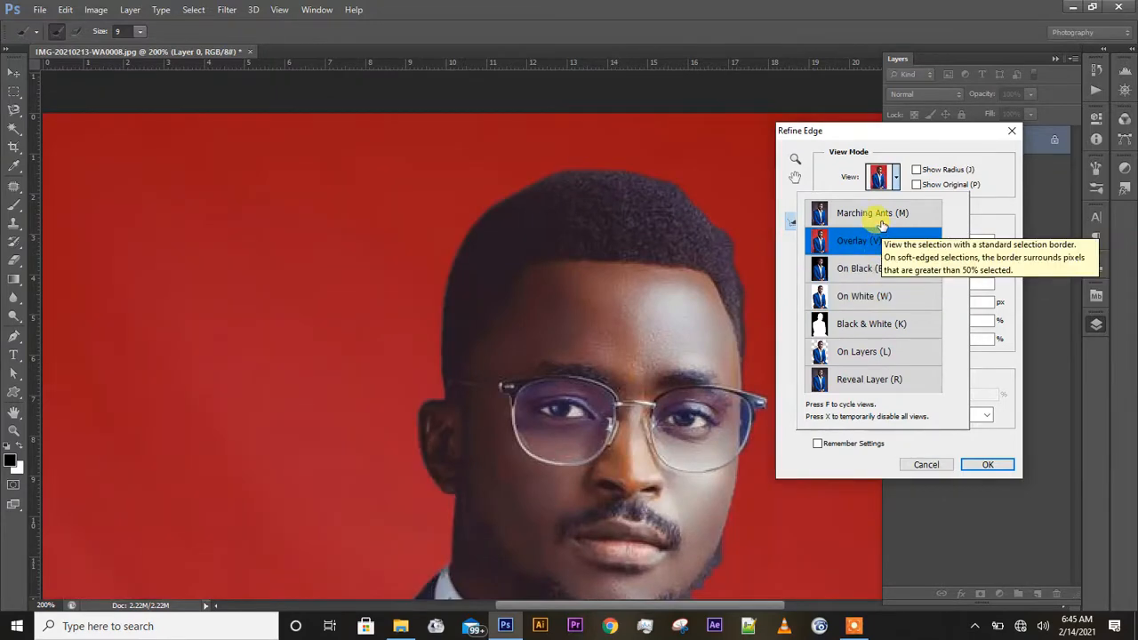
left_click(881, 222)
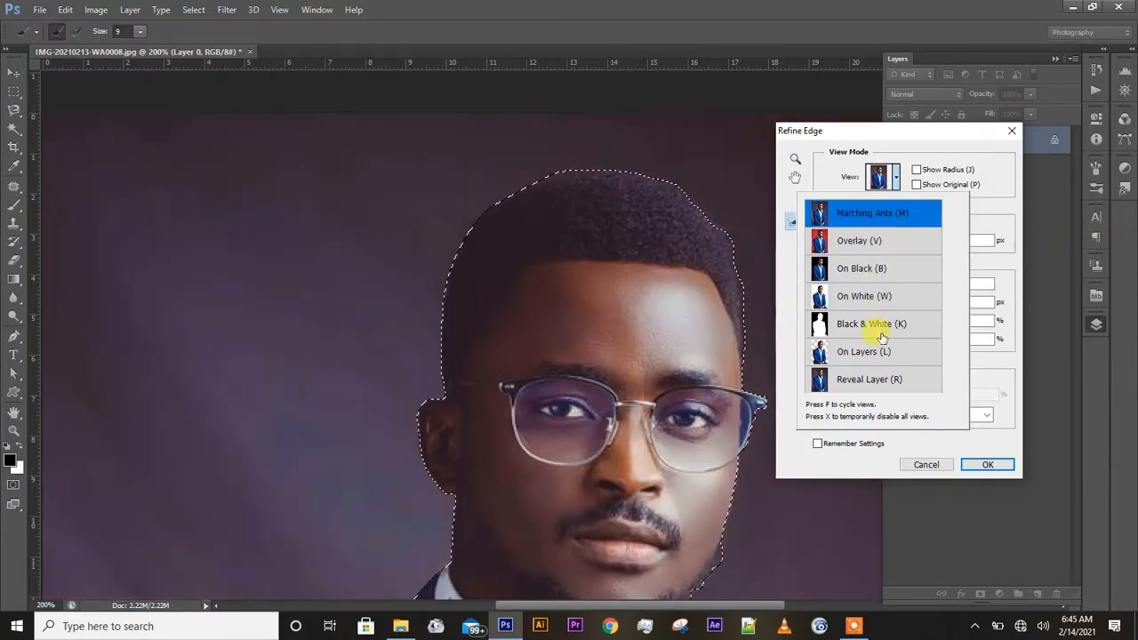
left_click(879, 351)
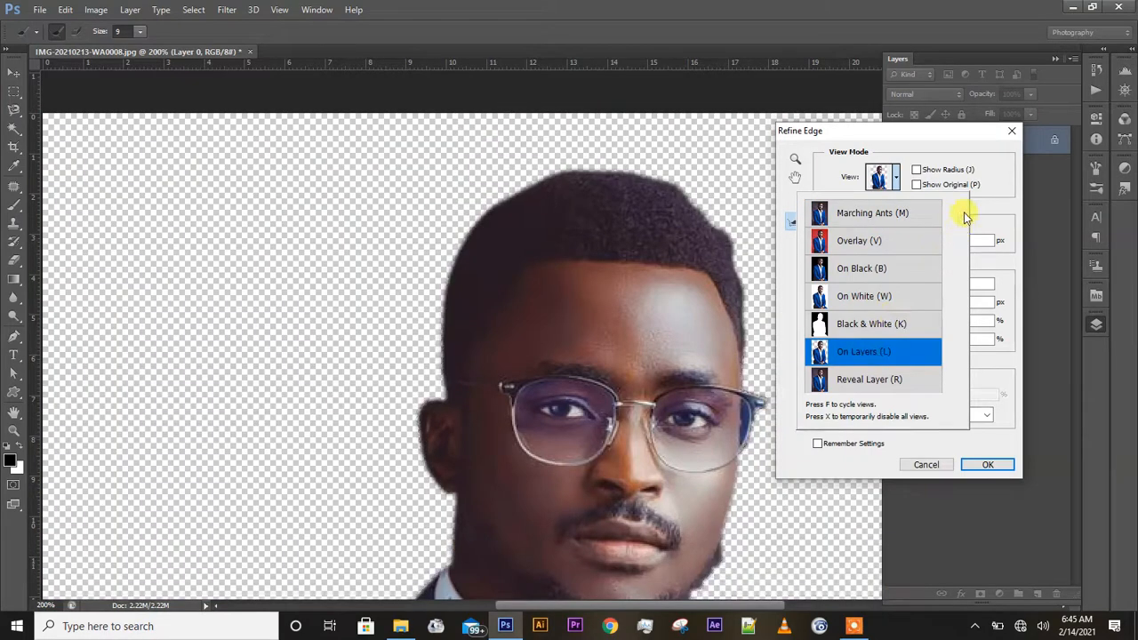
left_click(982, 171)
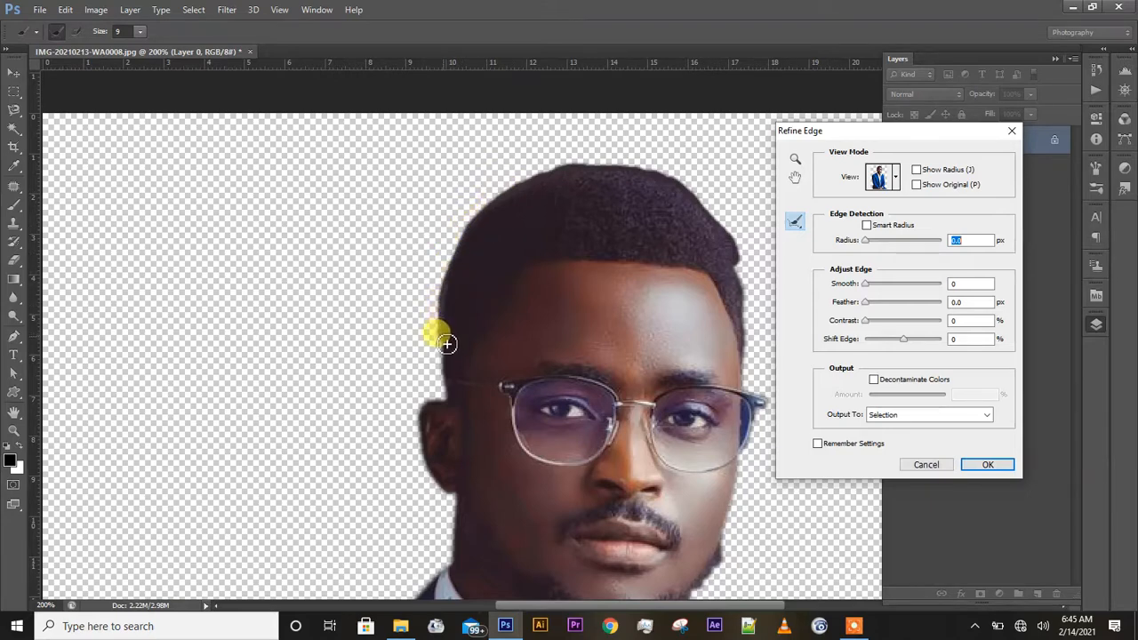
Step: Brush the Refine Radius around the man's hair edge, from above his ear over the crown to the opposite side
left_click_drag(444, 382, 438, 200)
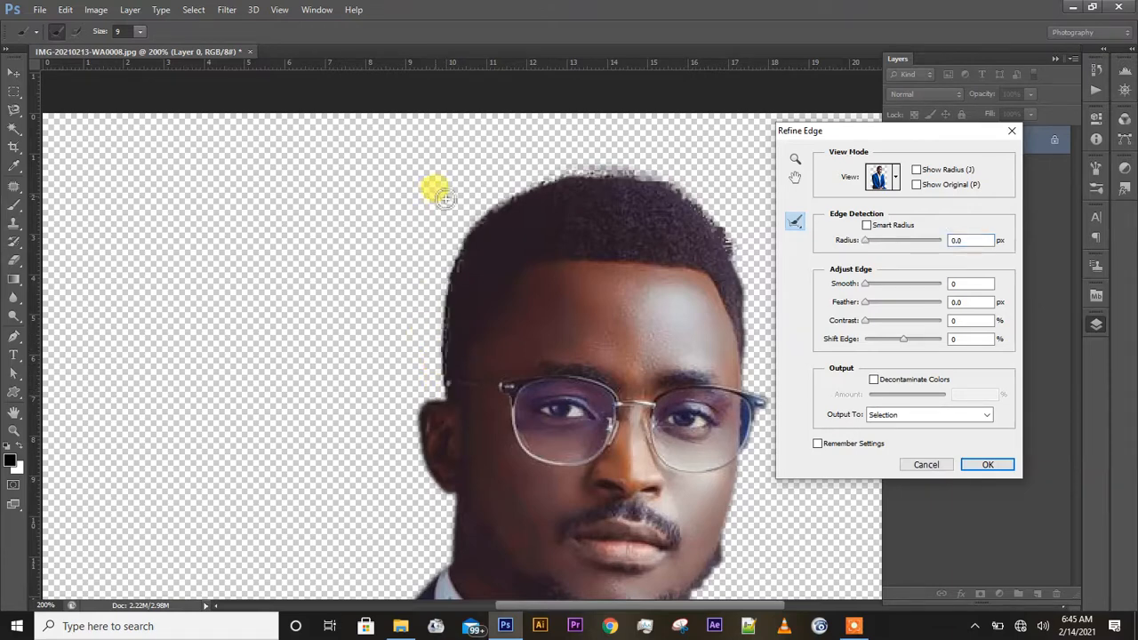
mouse_move(617, 171)
left_mouse_down()
mouse_move(719, 220)
mouse_move(744, 293)
mouse_move(750, 380)
mouse_move(761, 240)
mouse_move(688, 154)
mouse_move(725, 196)
mouse_move(731, 251)
mouse_move(706, 215)
mouse_move(707, 178)
left_mouse_up()
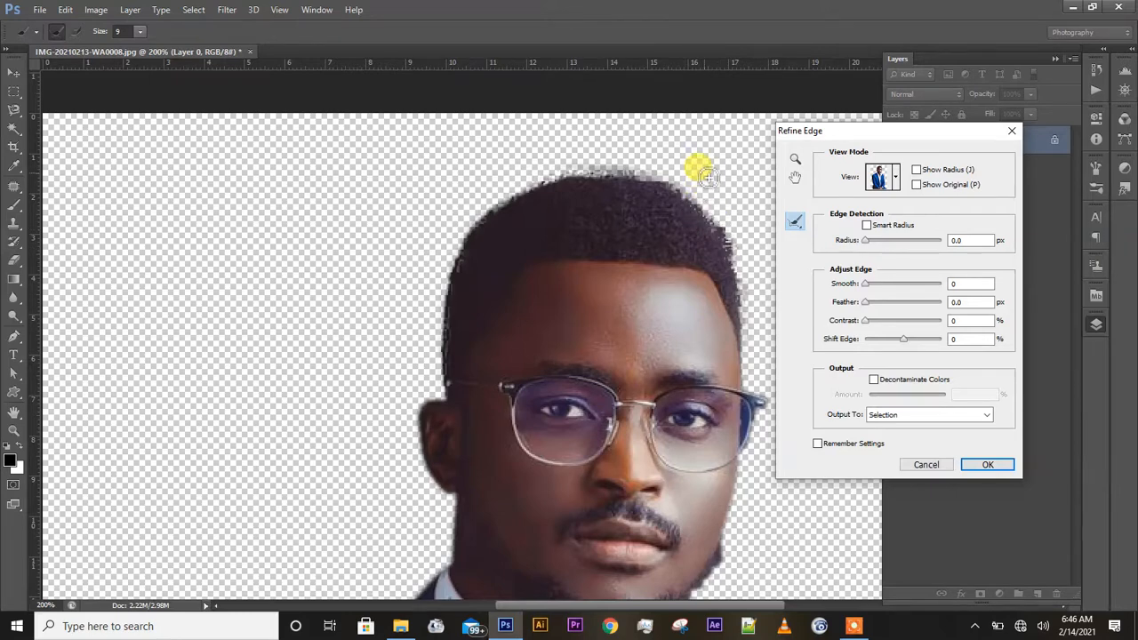
key("ctrl+minus")
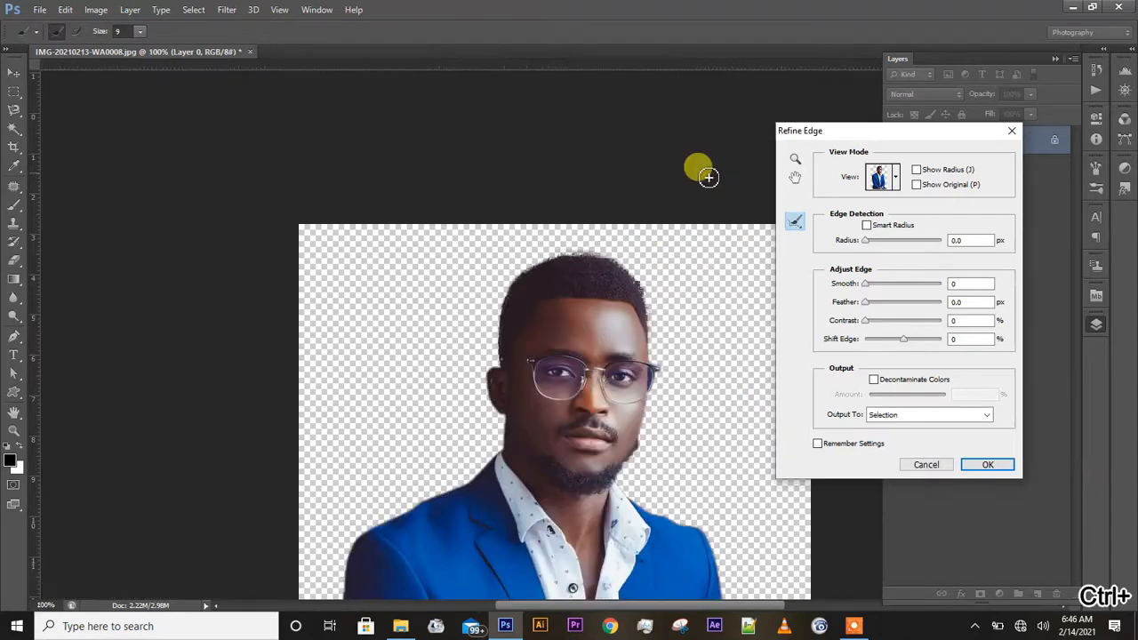
key("ctrl+plus")
key("ctrl+plus")
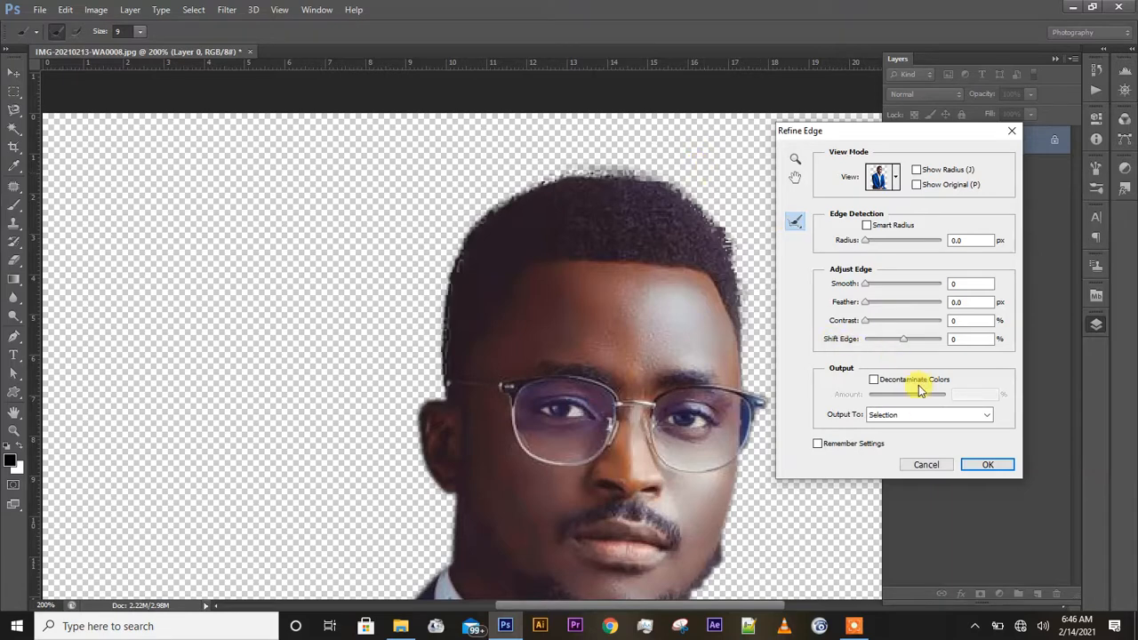
Step: Brush the Refine Radius along the man's bearded jawline, and discard the Refine Edge changes
scroll(787, 478, "down", 3)
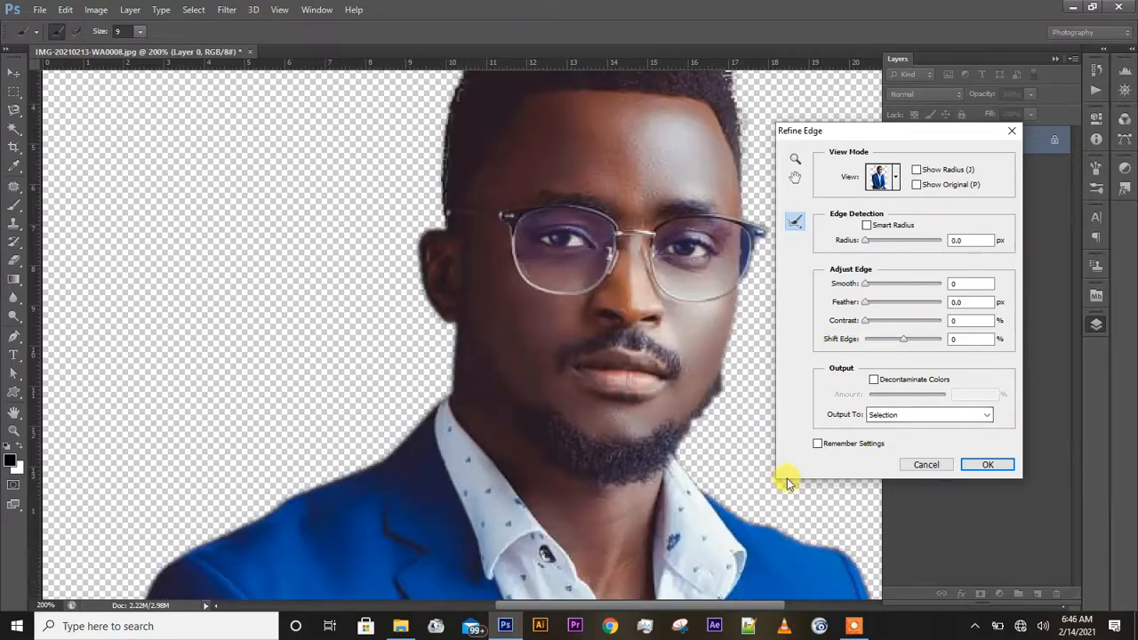
scroll(680, 429, "right", 2)
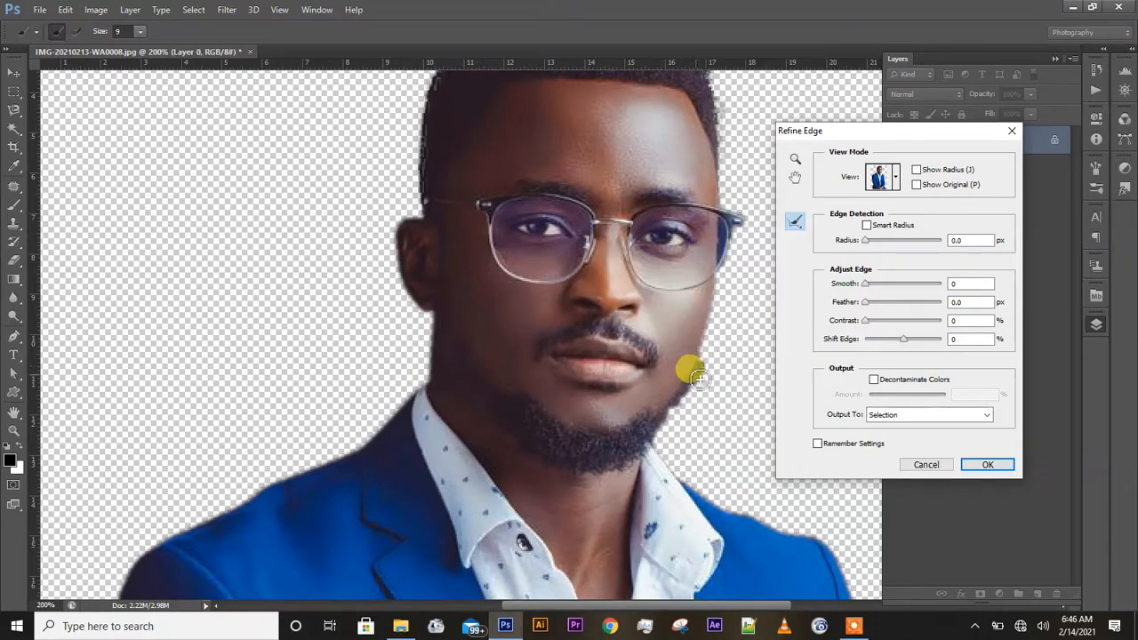
mouse_move(694, 386)
left_mouse_down()
mouse_move(657, 440)
mouse_move(738, 344)
left_mouse_up()
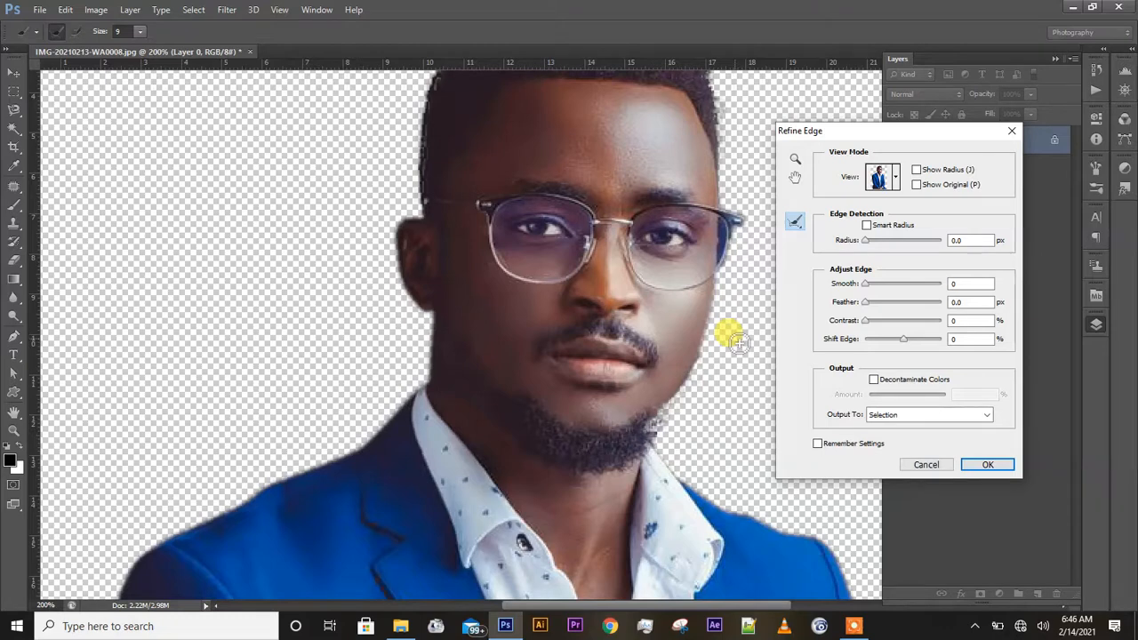
scroll(738, 343, "up", 2)
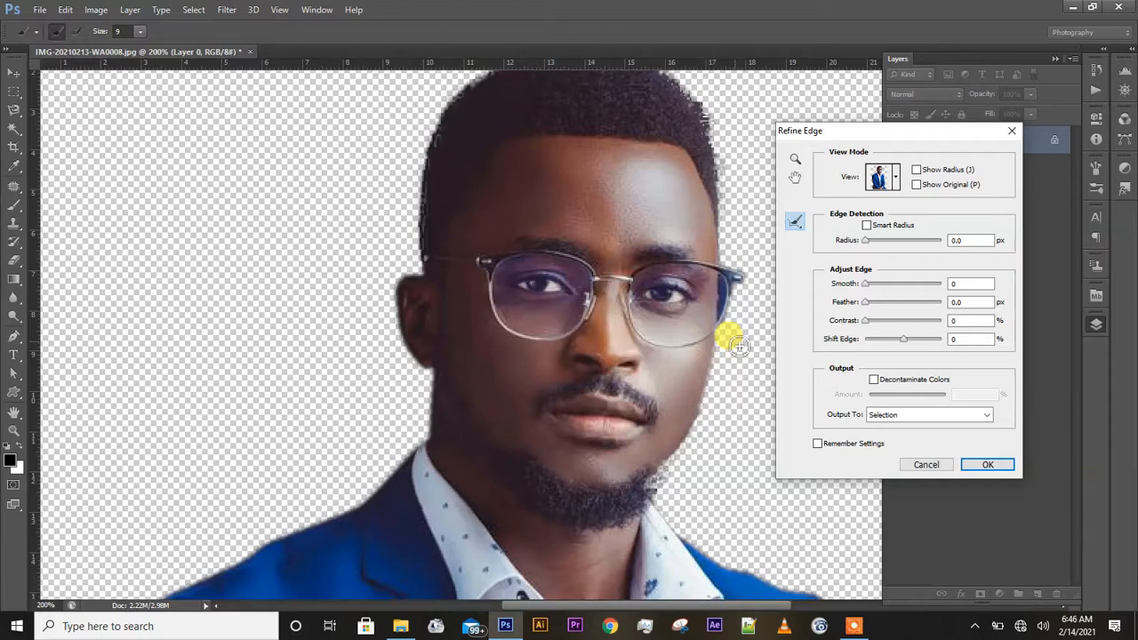
scroll(738, 343, "up", 2)
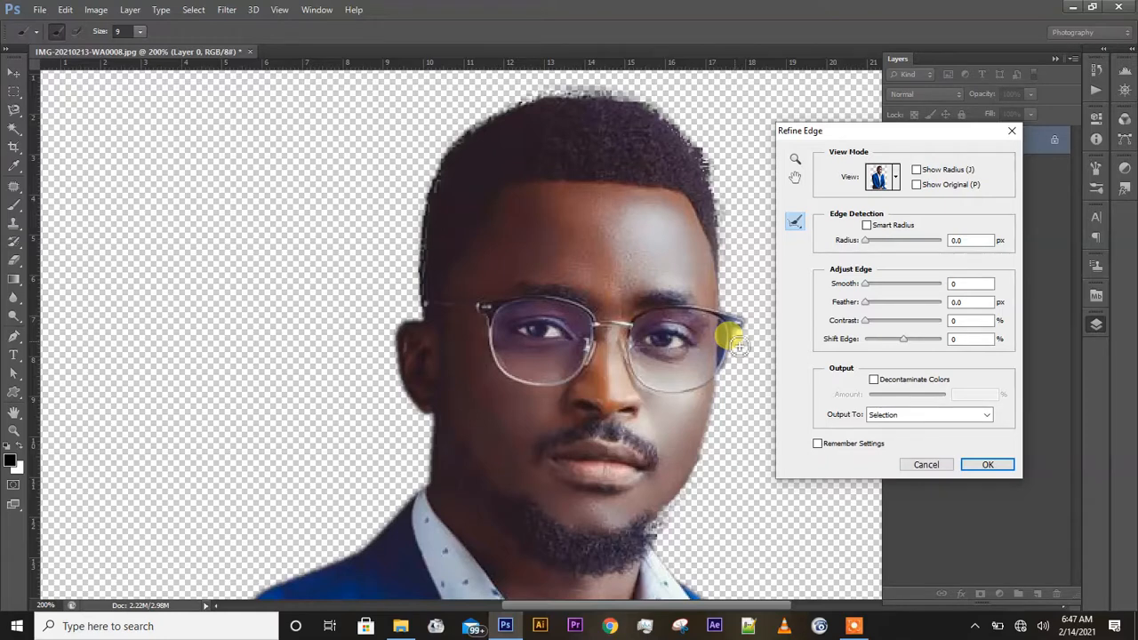
left_click(925, 465)
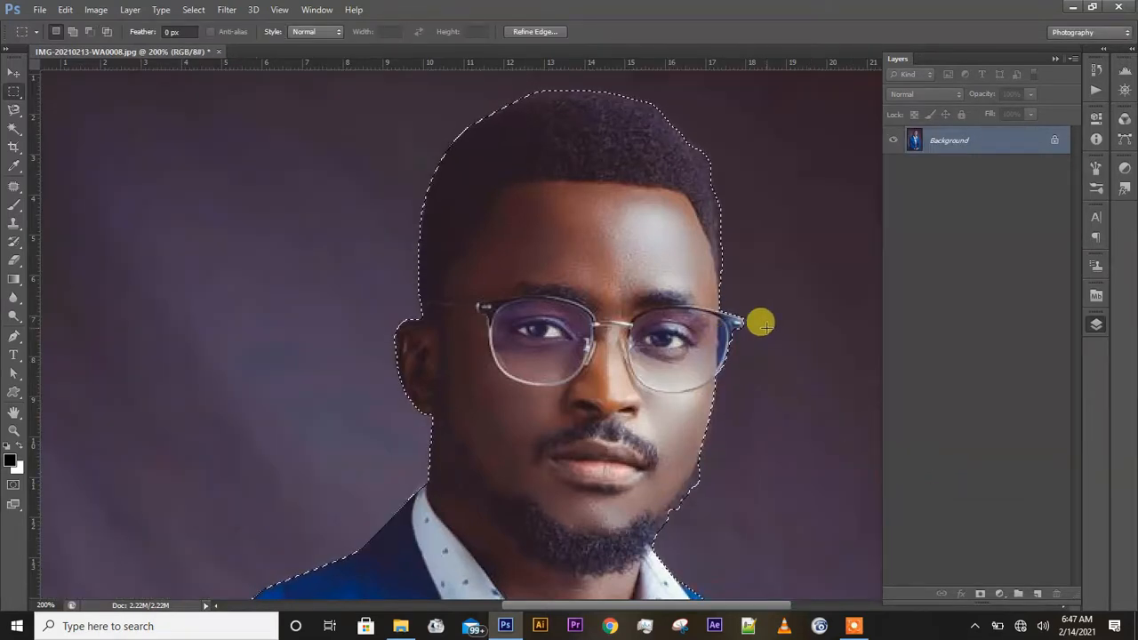
left_click(594, 79)
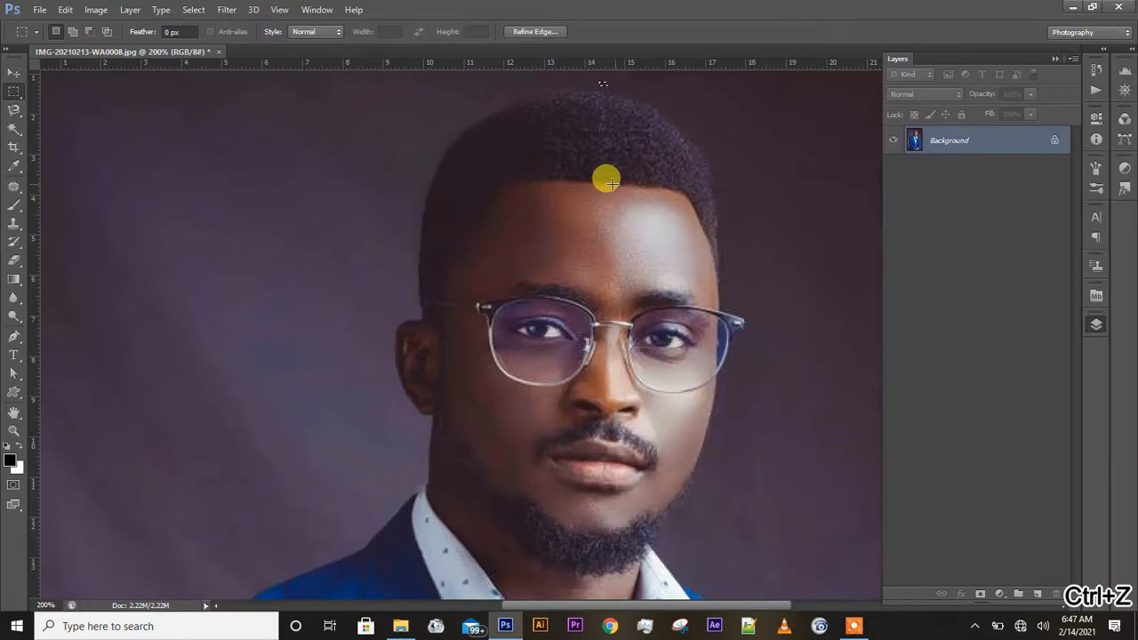
key("ctrl+alt+z")
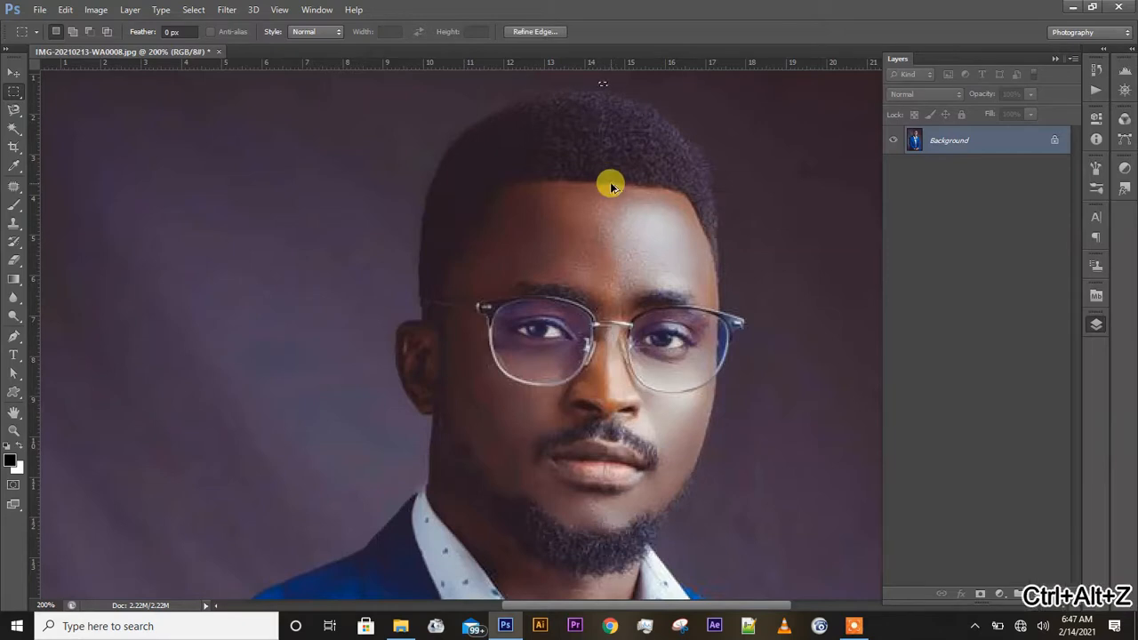
key("ctrl+alt+z")
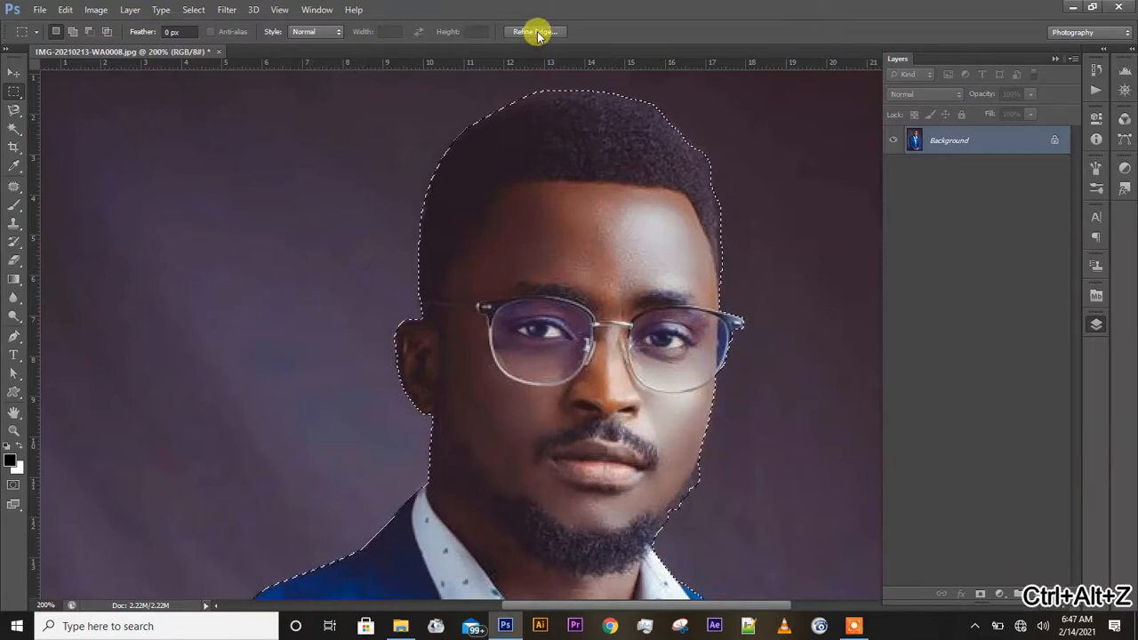
Step: Try a Shift Edge of -1% in Refine Edge, cancel it, and drop the selection around the man
left_click(538, 33)
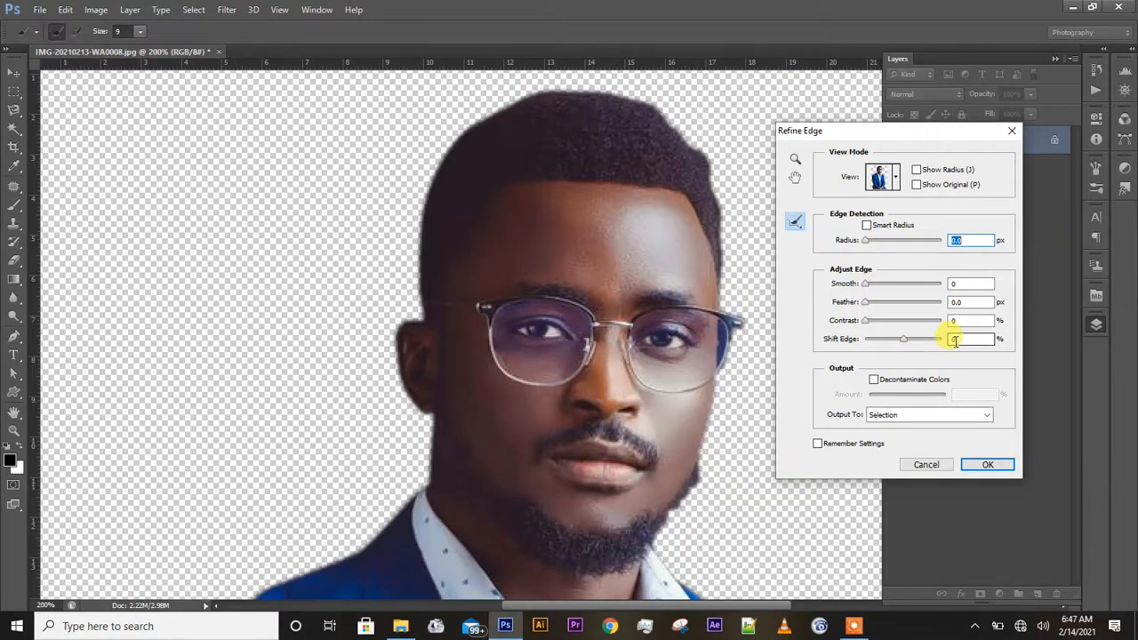
type("-1")
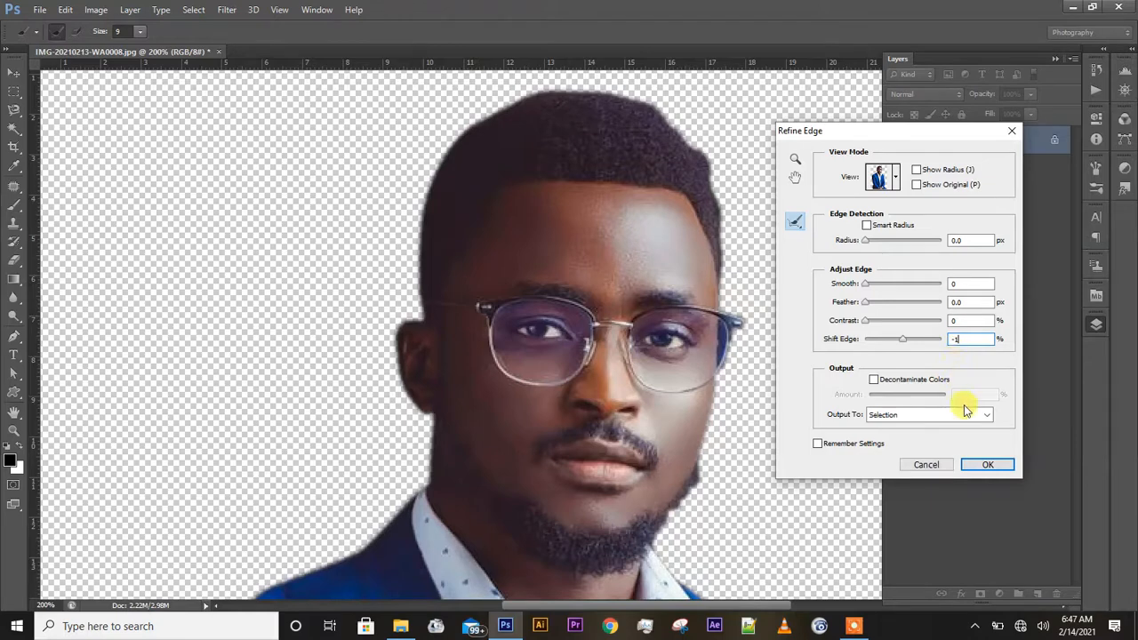
left_click(930, 464)
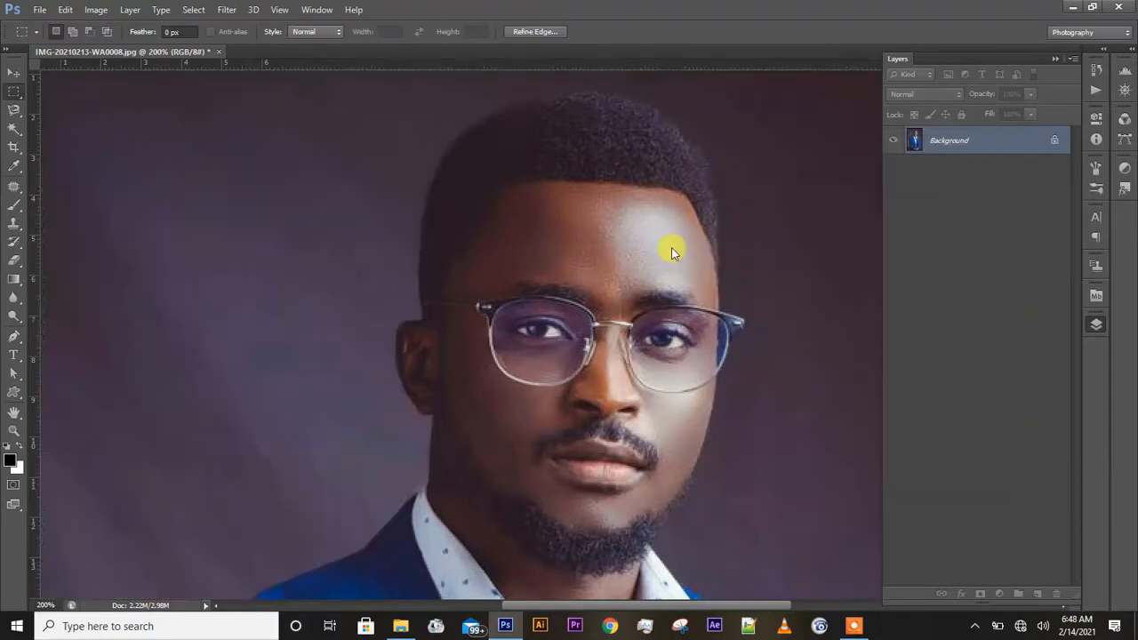
left_click(632, 150)
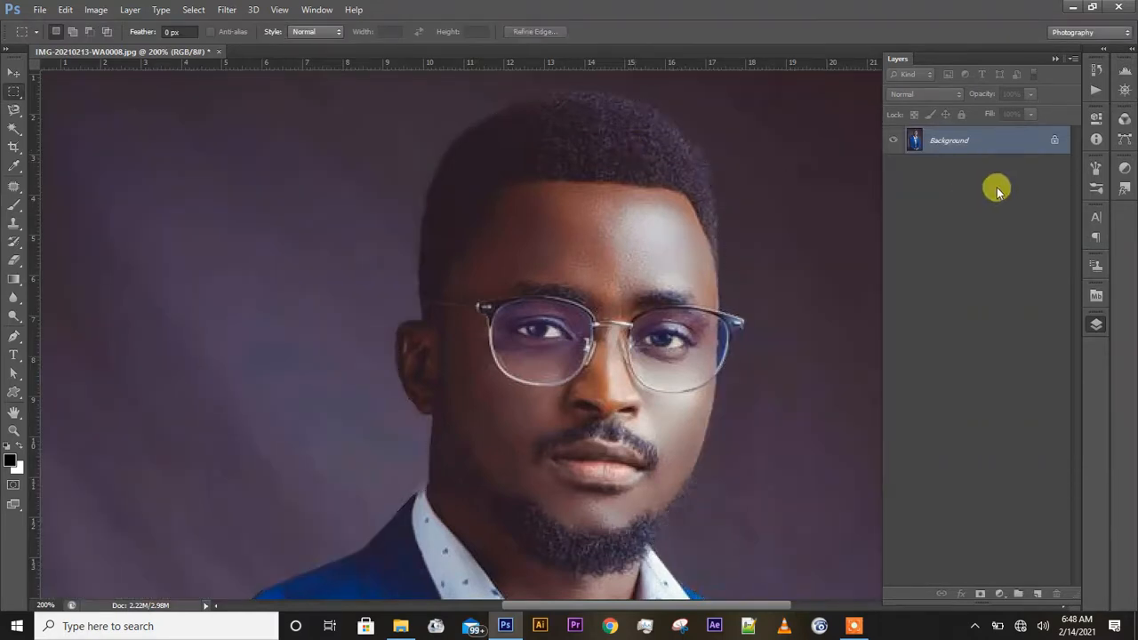
Step: Turn the man's saved outline path into a new anti-aliased selection with a feather radius of 0 pixels
left_click(1123, 136)
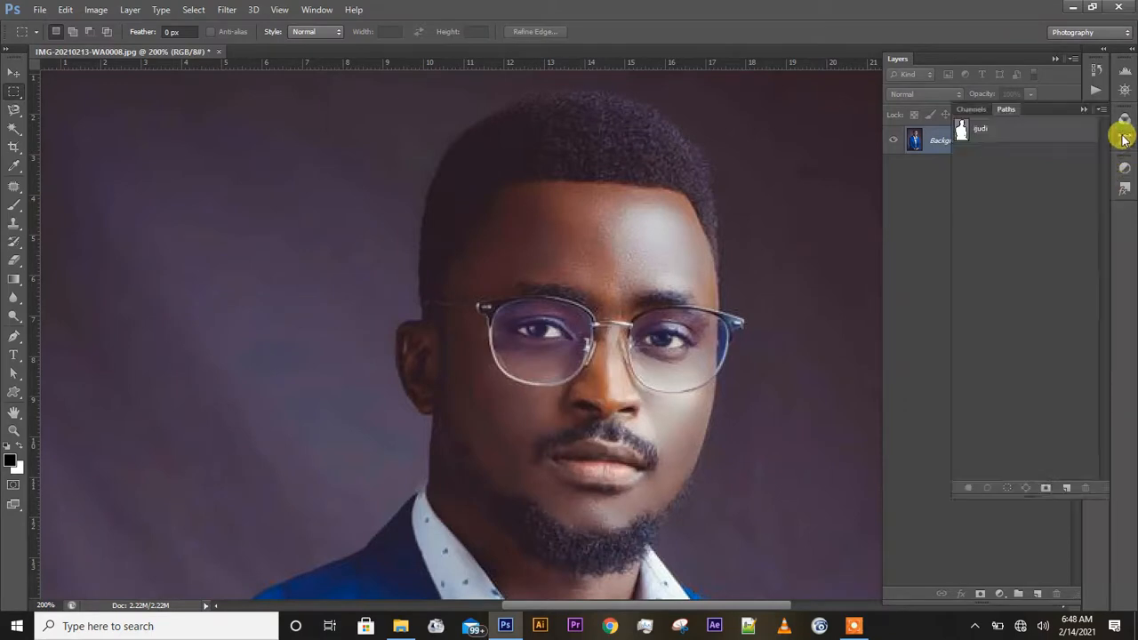
left_click(985, 130)
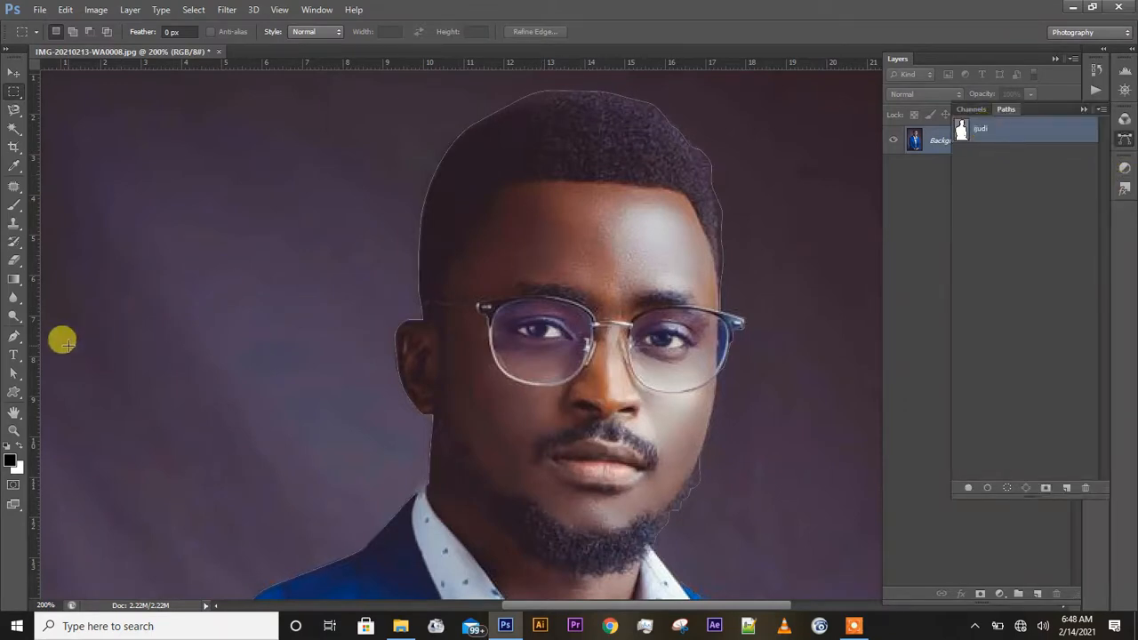
left_click(18, 374)
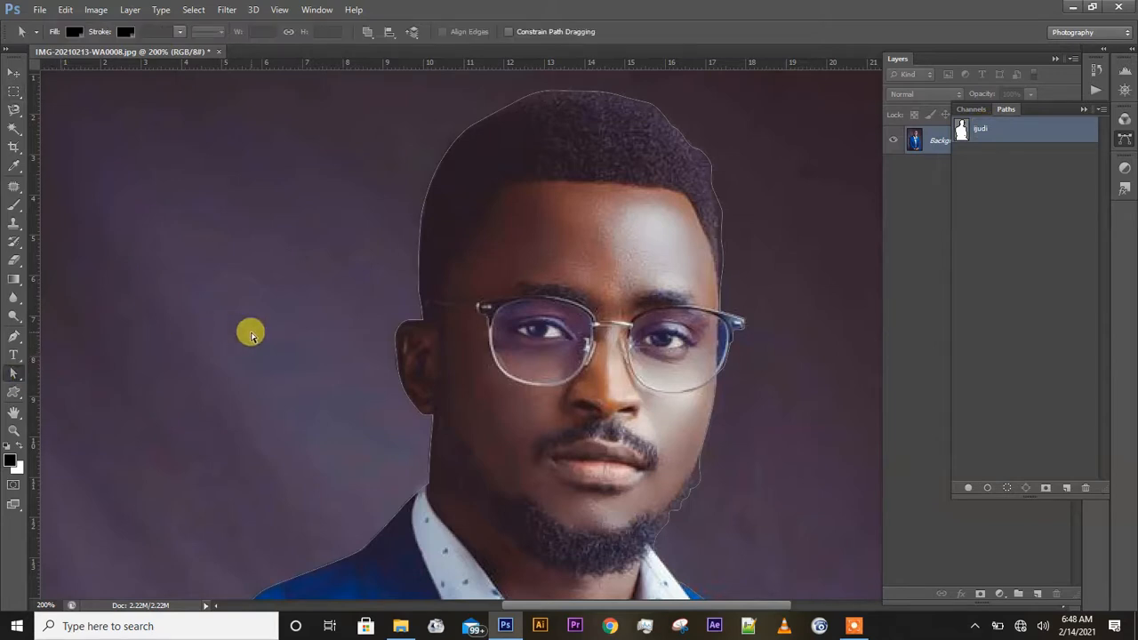
right_click(495, 255)
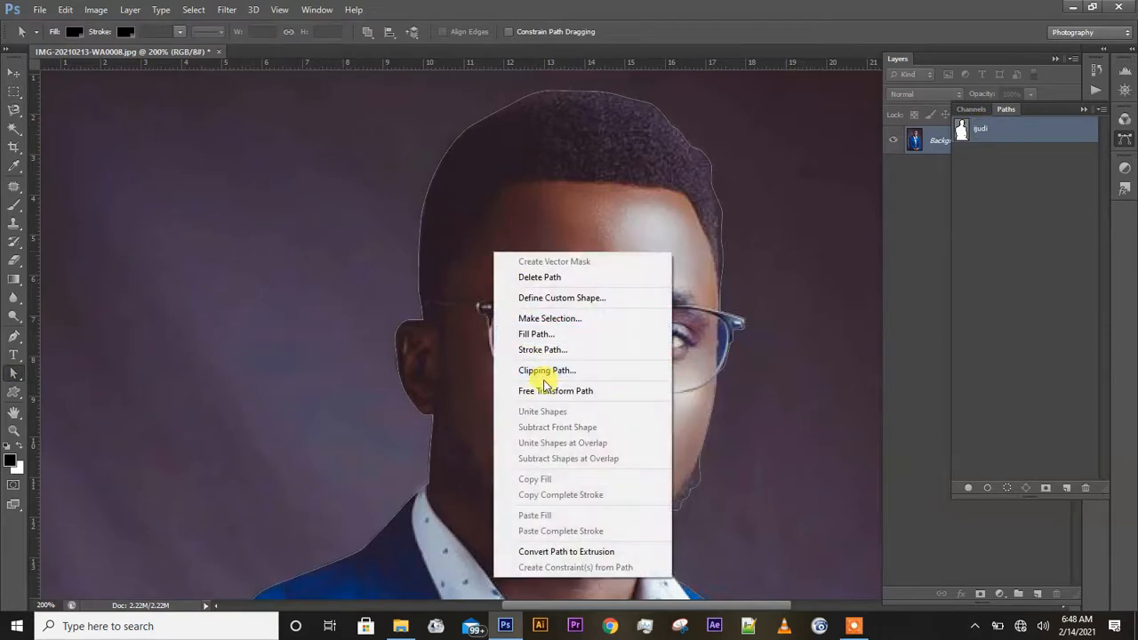
left_click(562, 318)
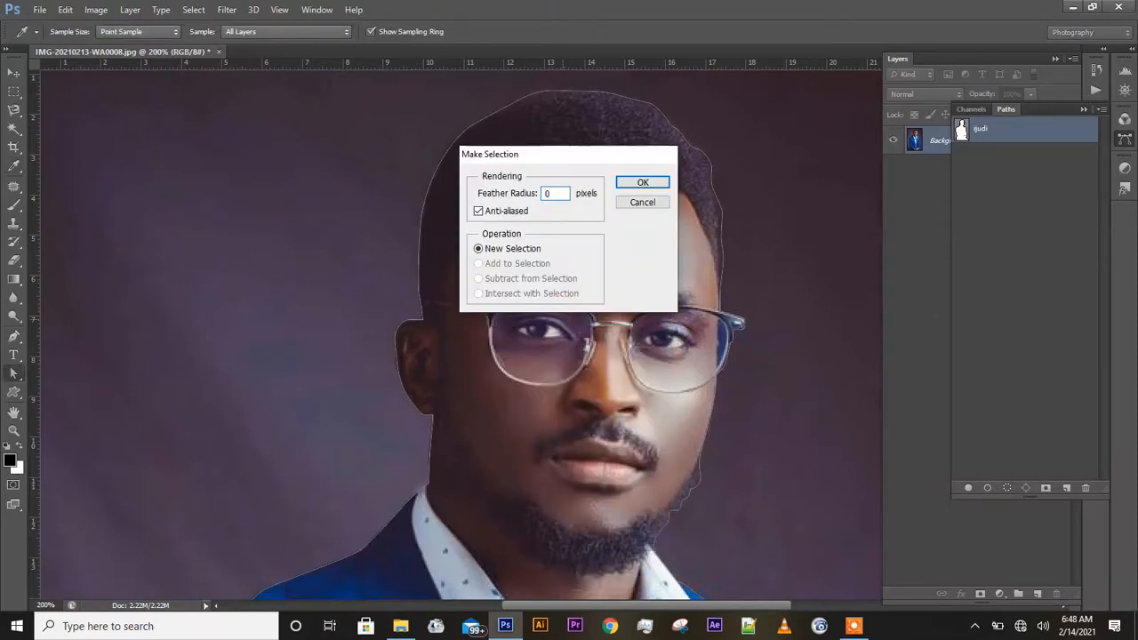
key("Return")
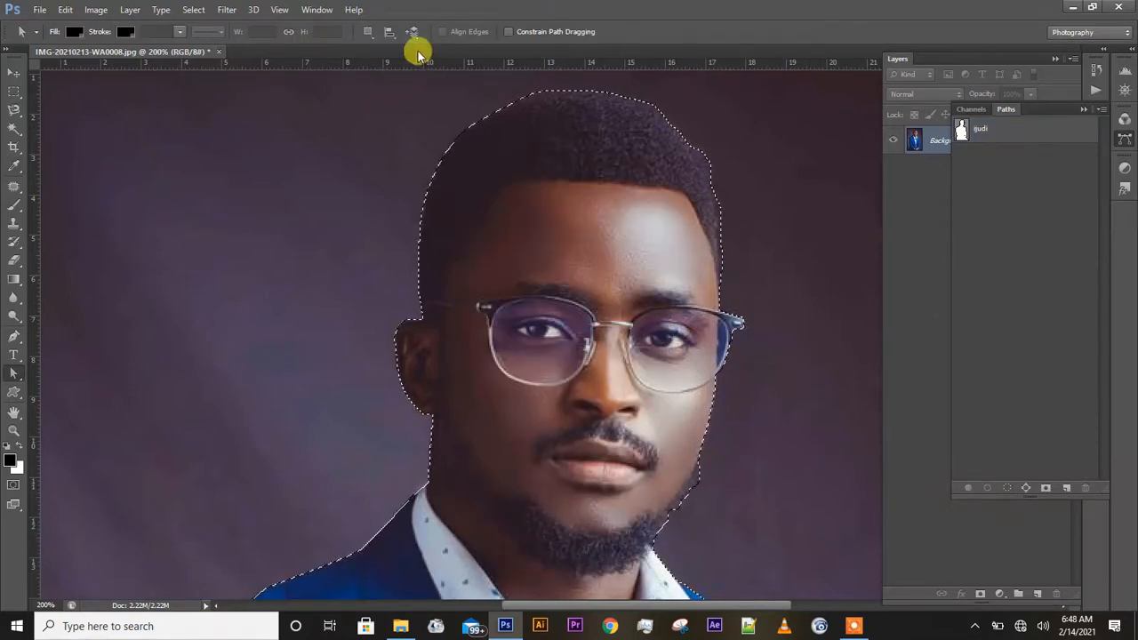
Step: Open Refine Edge for the man's selection using the Rectangular Marquee tool, with Shift Edge at -1% and Smart Radius on
left_click(11, 91)
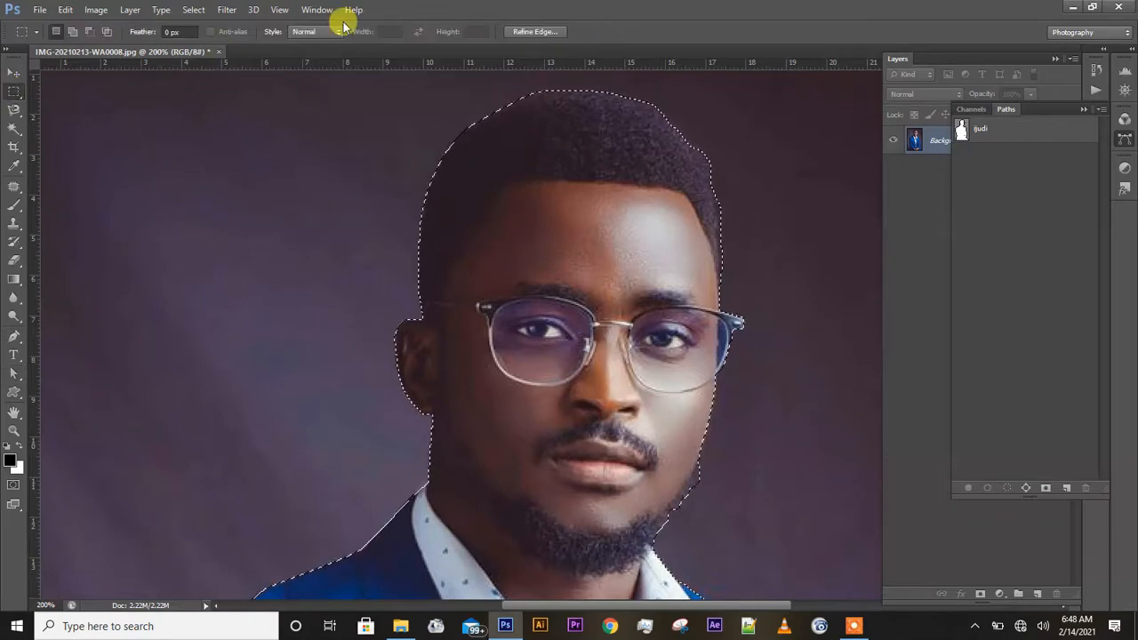
left_click(539, 33)
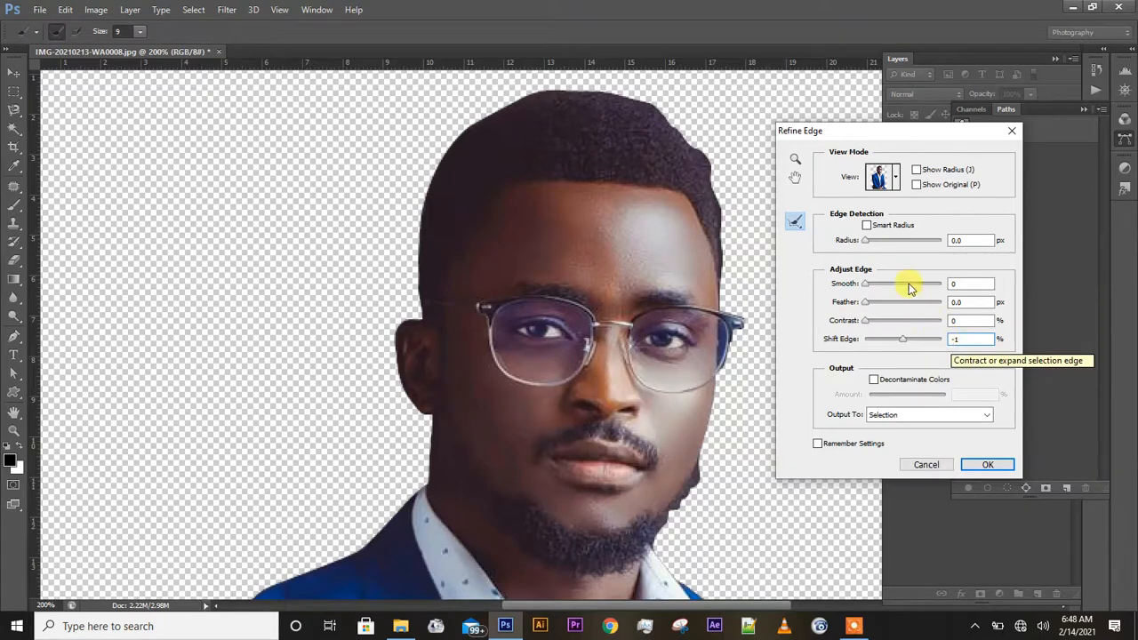
left_click(866, 225)
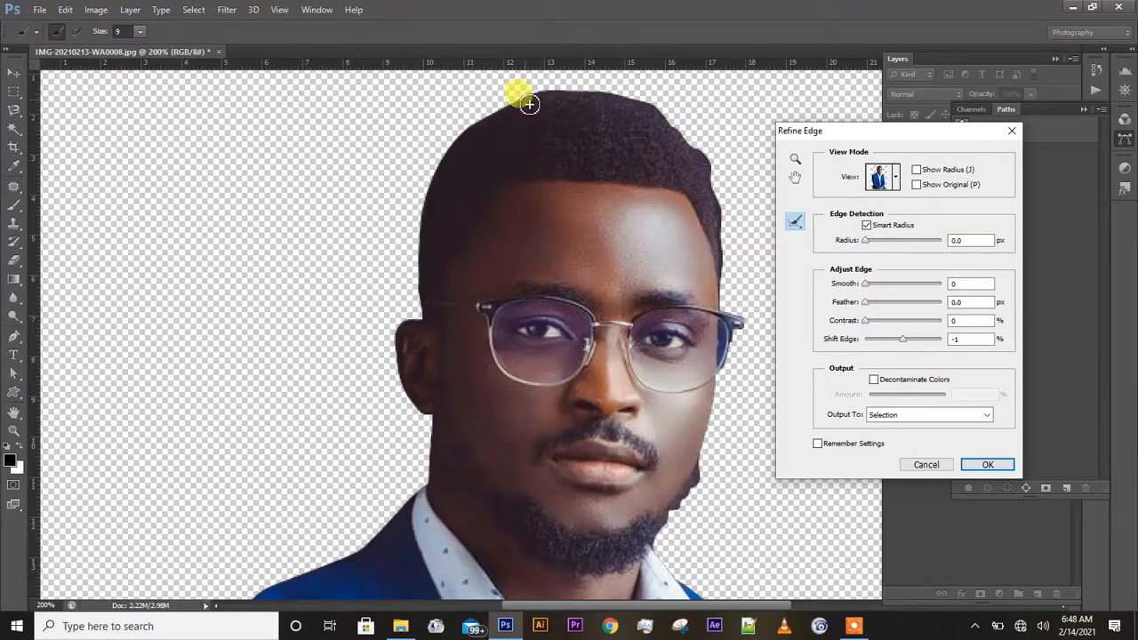
Step: Brush the Refine Radius along the hair edge on the side opposite the visible ear, undoing the unwanted strokes over the crown
mouse_move(529, 104)
left_mouse_down()
mouse_move(604, 104)
mouse_move(685, 130)
mouse_move(716, 177)
mouse_move(704, 143)
mouse_move(727, 207)
mouse_move(731, 292)
mouse_move(732, 204)
mouse_move(690, 121)
mouse_move(679, 108)
mouse_move(698, 155)
mouse_move(680, 128)
mouse_move(672, 140)
mouse_move(659, 111)
mouse_move(694, 109)
mouse_move(722, 183)
left_mouse_up()
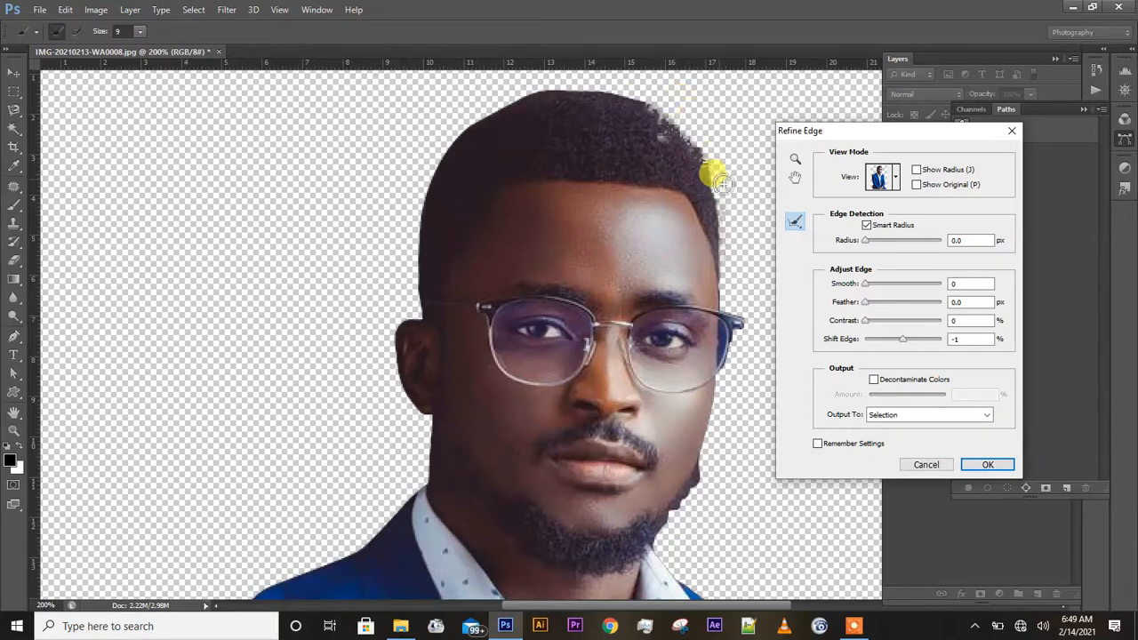
key("ctrl+z")
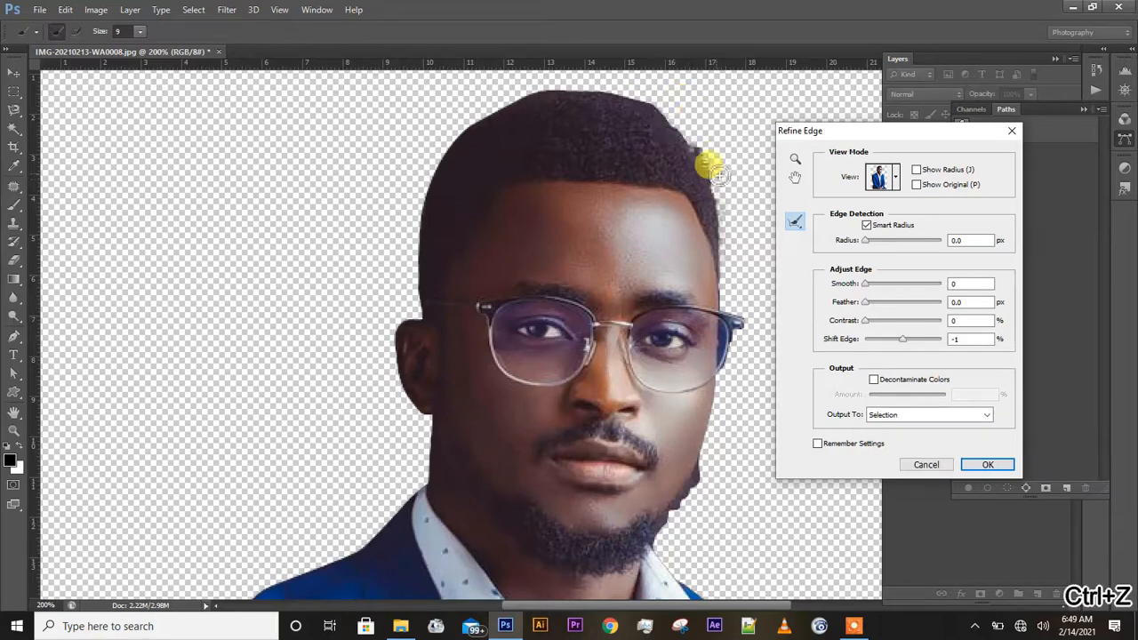
mouse_move(705, 150)
left_mouse_down()
mouse_move(655, 102)
mouse_move(550, 94)
mouse_move(575, 89)
left_mouse_up()
left_click_drag(669, 87, 613, 94)
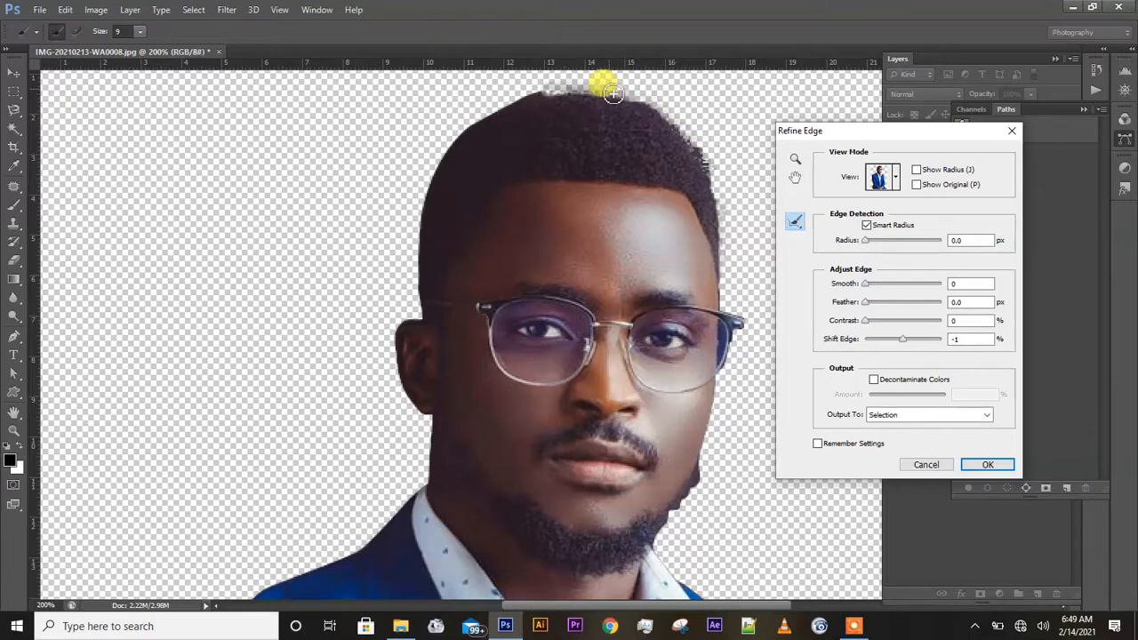
key("ctrl+z")
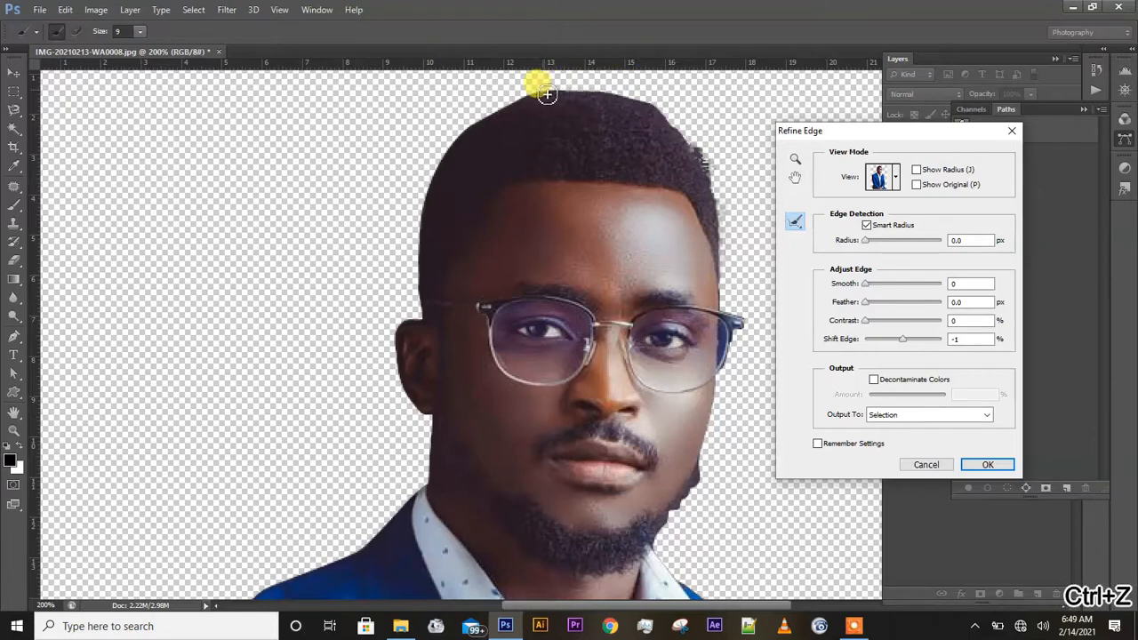
mouse_move(547, 93)
left_mouse_down()
mouse_move(456, 148)
mouse_move(432, 198)
mouse_move(442, 142)
left_mouse_up()
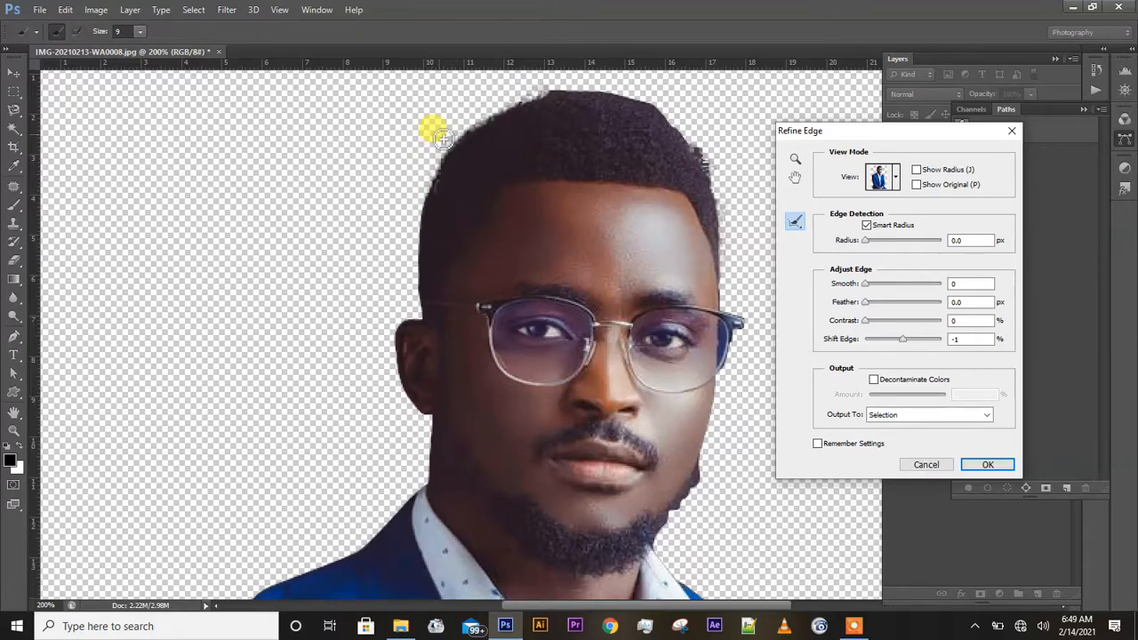
key("ctrl+z")
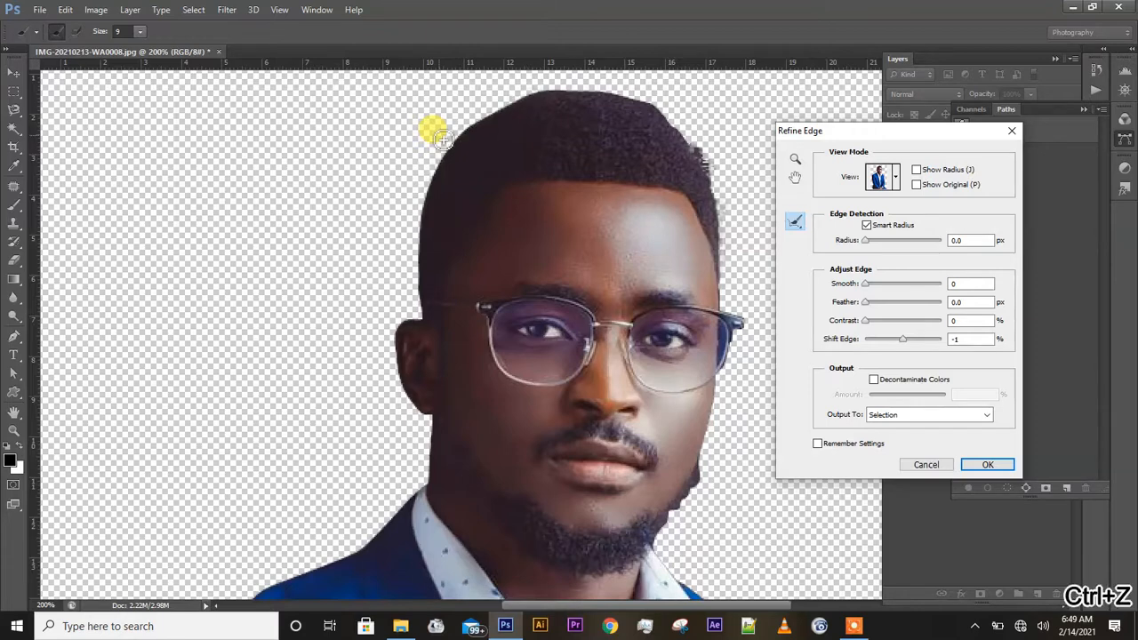
Step: Refine the hair edge from above the visible ear, over the crown, and down to the opposite temple
mouse_move(420, 307)
left_mouse_down()
mouse_move(422, 323)
mouse_move(419, 201)
mouse_move(467, 117)
mouse_move(494, 119)
mouse_move(546, 93)
mouse_move(607, 91)
mouse_move(673, 117)
mouse_move(700, 155)
mouse_move(732, 249)
mouse_move(734, 238)
left_mouse_up()
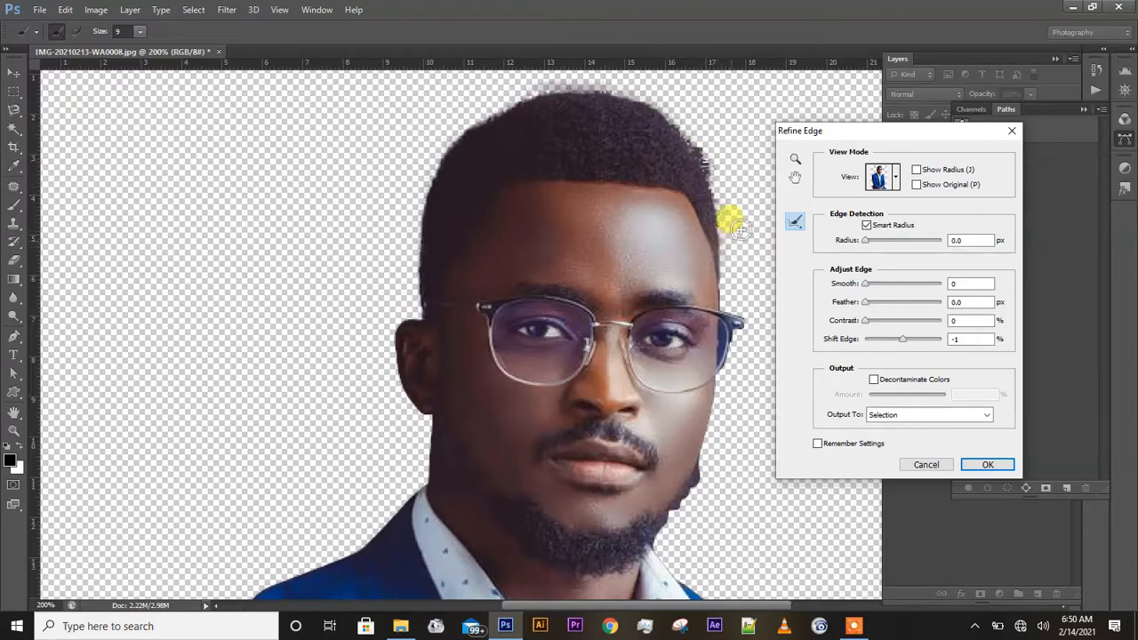
mouse_move(734, 151)
left_mouse_down()
mouse_move(734, 247)
mouse_move(786, 270)
left_mouse_up()
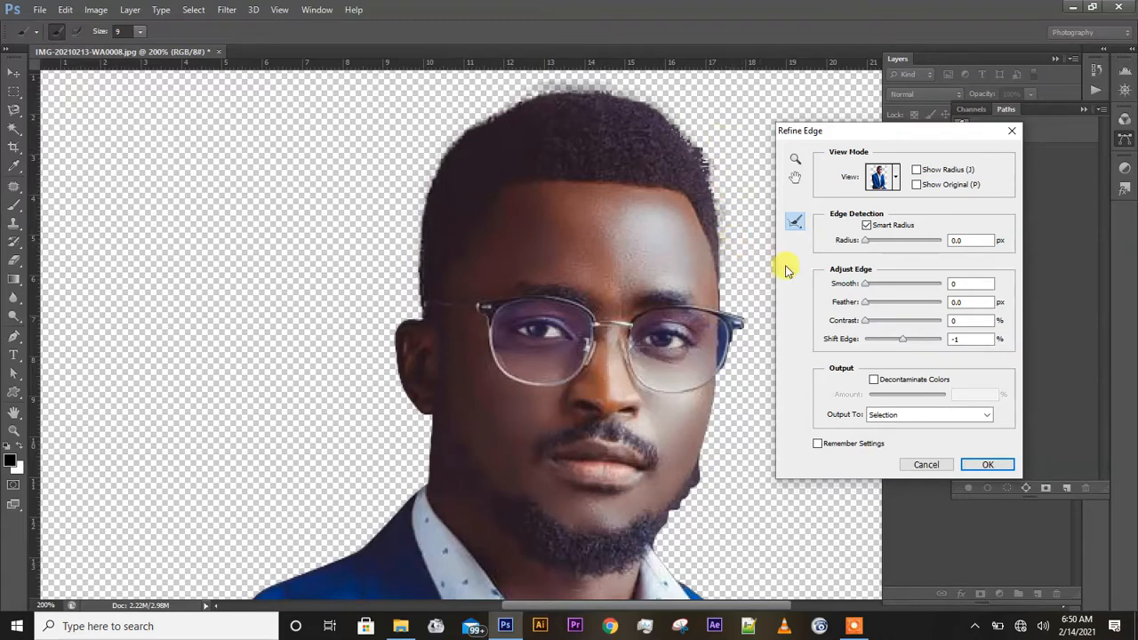
scroll(747, 435, "down", 3)
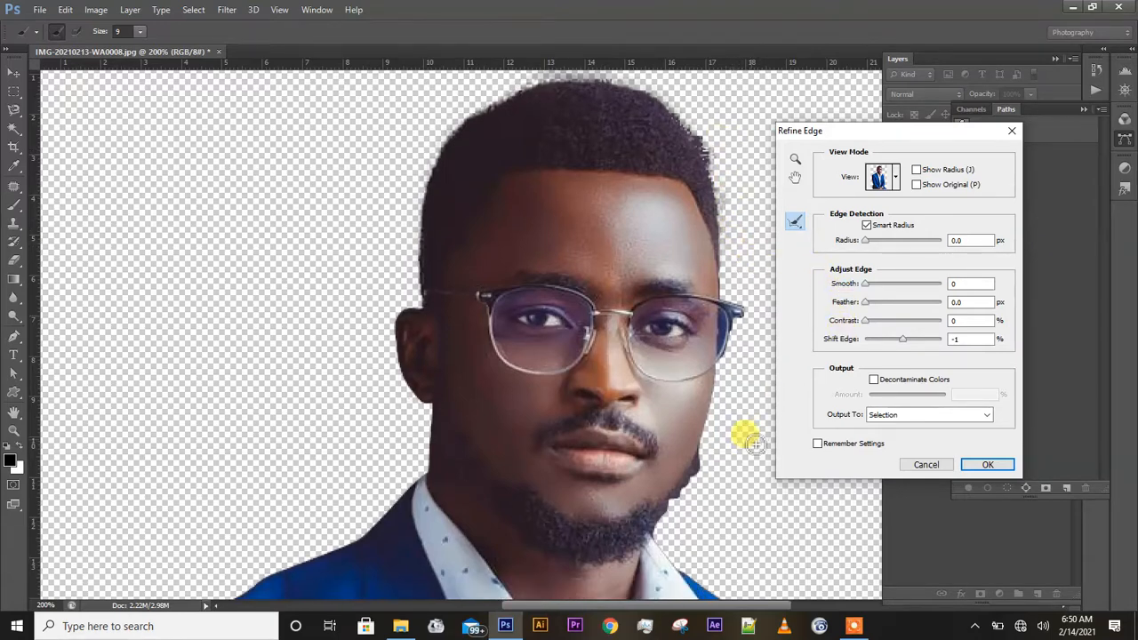
Step: Brush the Refine Radius along the jaw and beard edge on the cheek opposite the visible ear
scroll(756, 444, "right", 1)
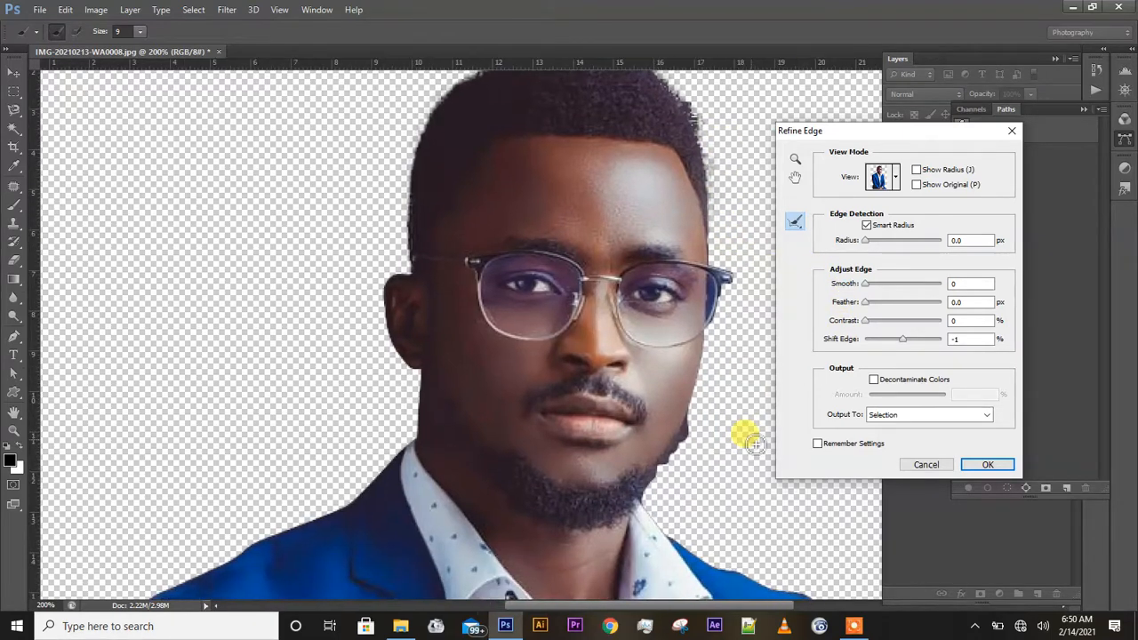
key("ctrl+plus")
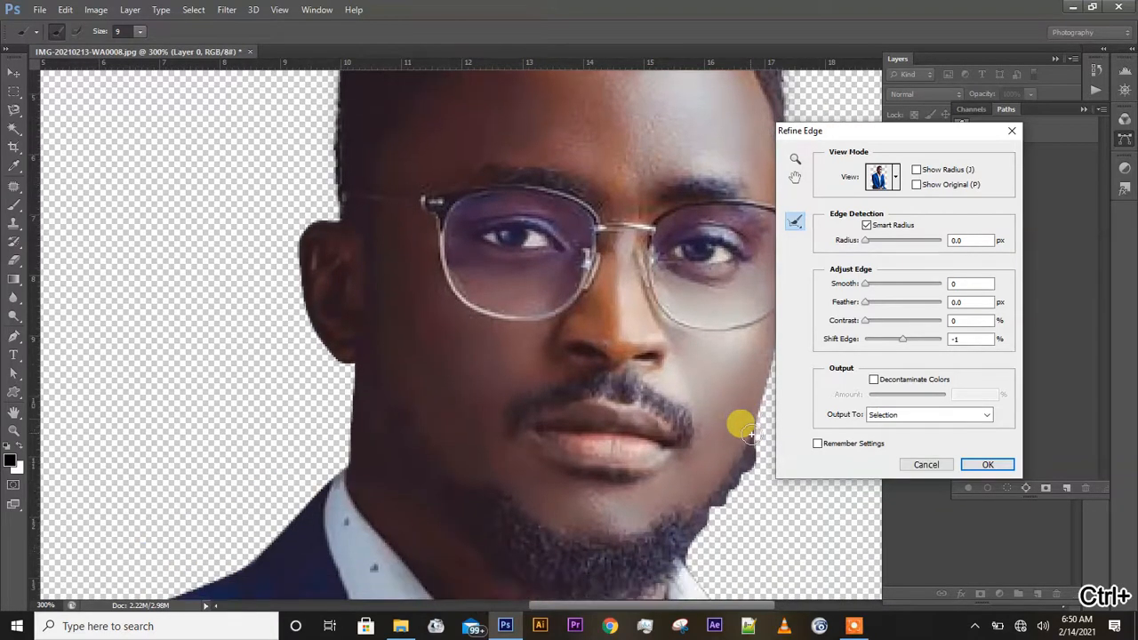
scroll(738, 423, "down", 4)
scroll(737, 421, "right", 5)
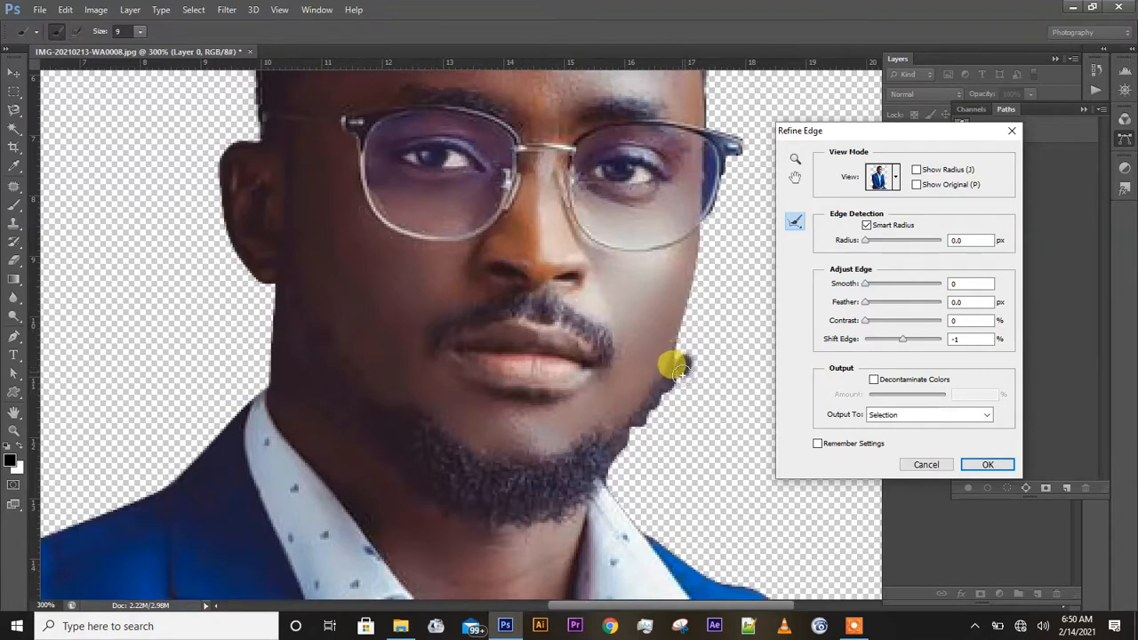
mouse_move(679, 372)
left_mouse_down()
mouse_move(655, 386)
mouse_move(660, 409)
mouse_move(612, 481)
mouse_move(610, 462)
left_mouse_up()
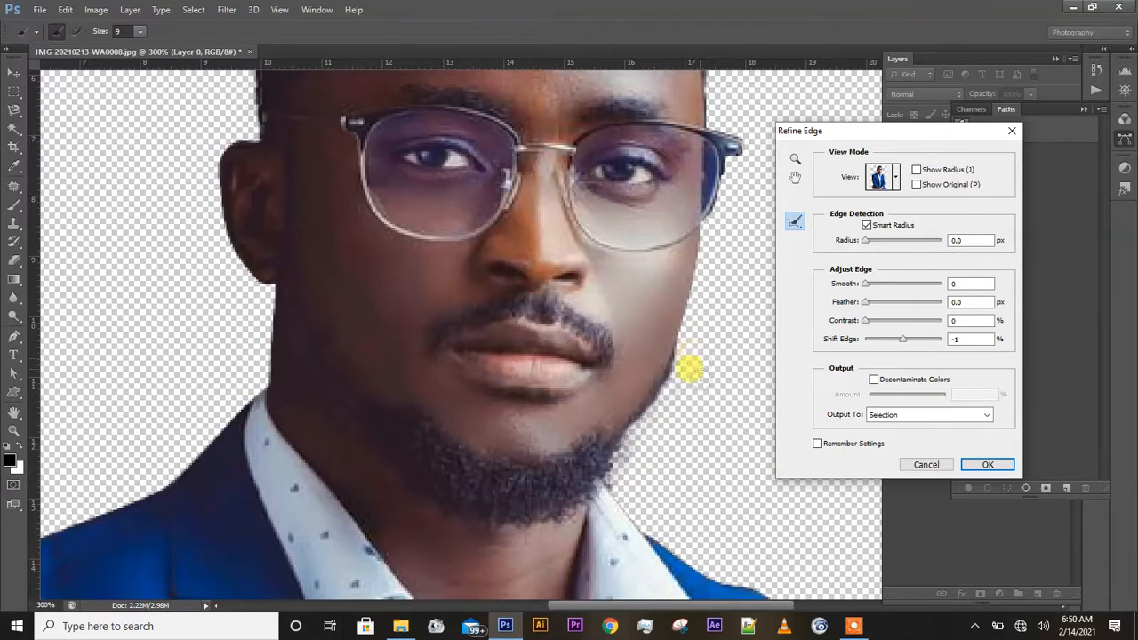
Step: Check the beard, collar and jacket shoulder edges, and set the Refine Edge output to New Layer with Layer Mask
scroll(690, 374, "down", 3)
scroll(691, 386, "right", 2)
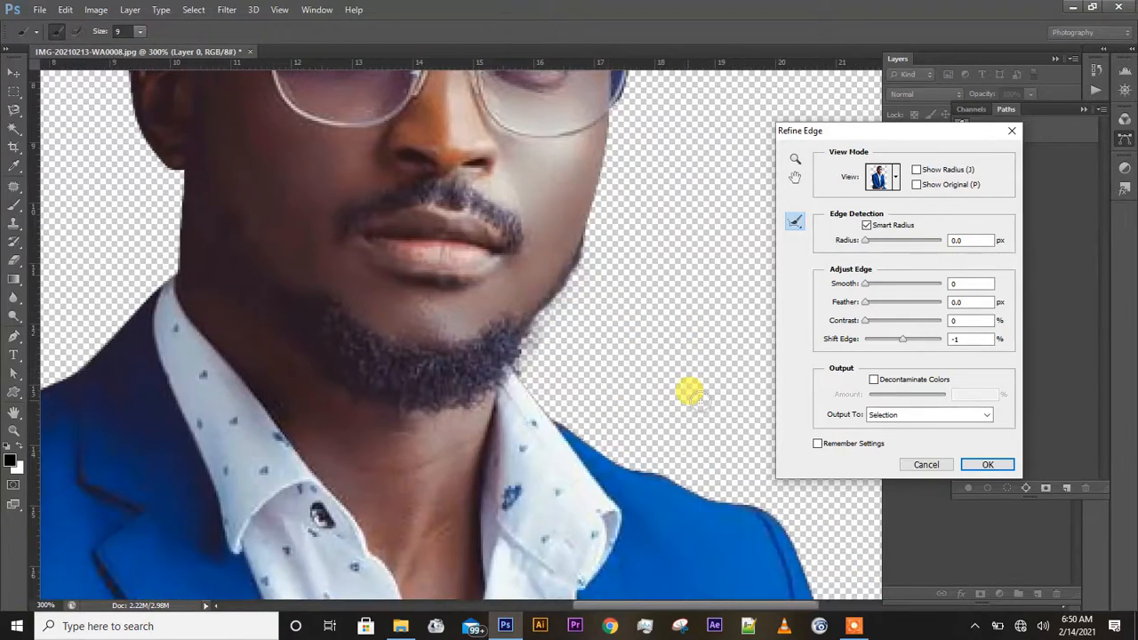
scroll(690, 391, "right", 2)
scroll(692, 393, "down", 5)
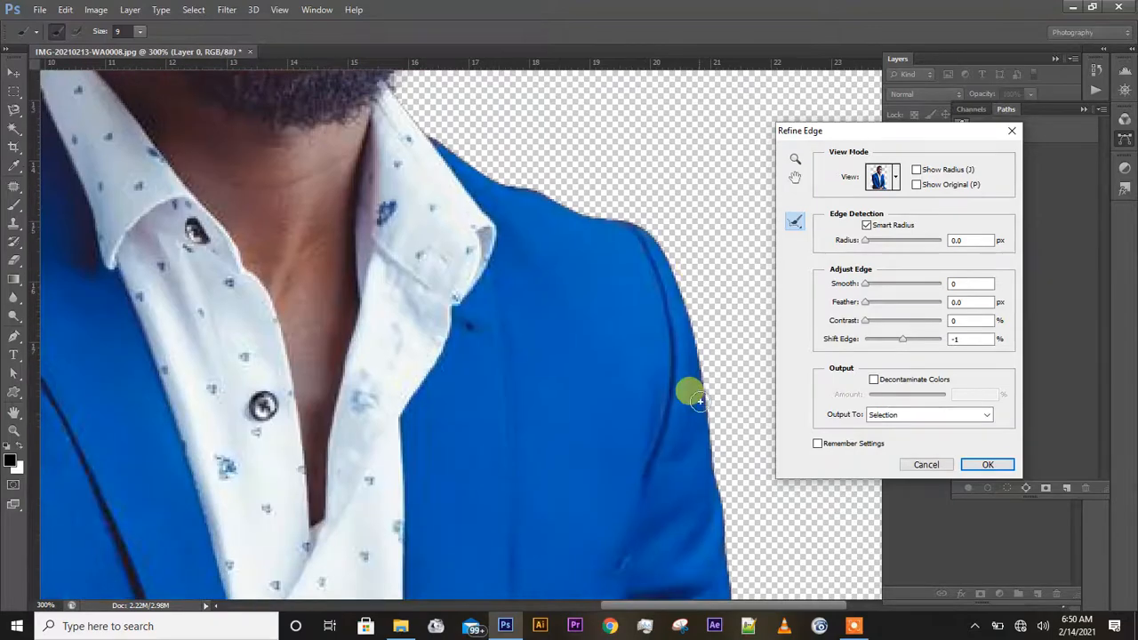
scroll(696, 400, "down", 2)
scroll(690, 391, "up", 6)
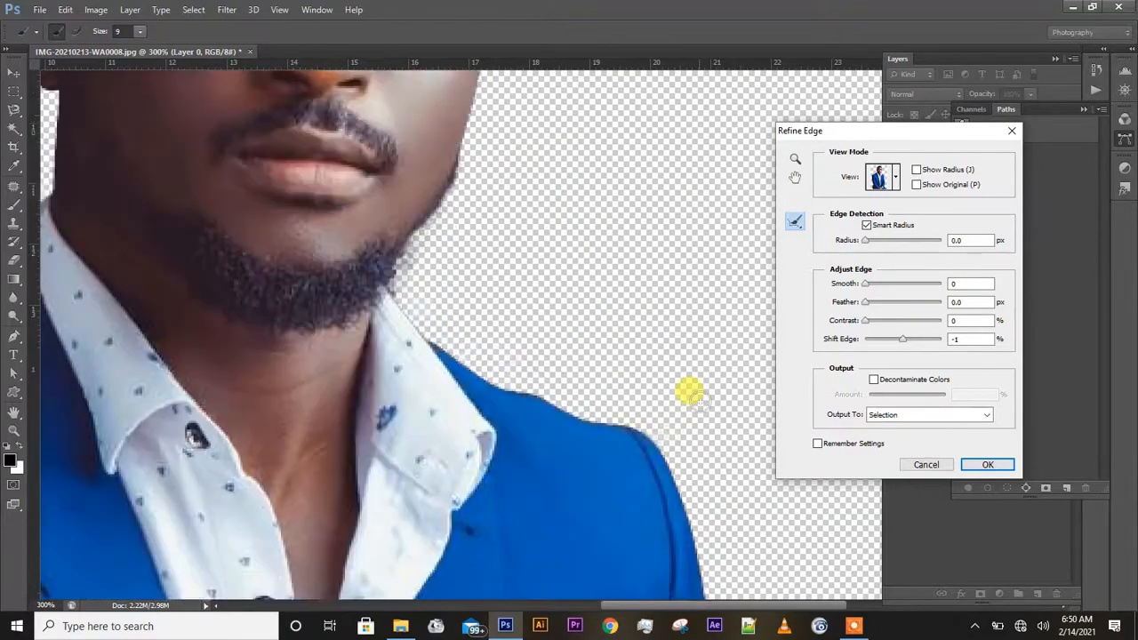
scroll(690, 391, "up", 5)
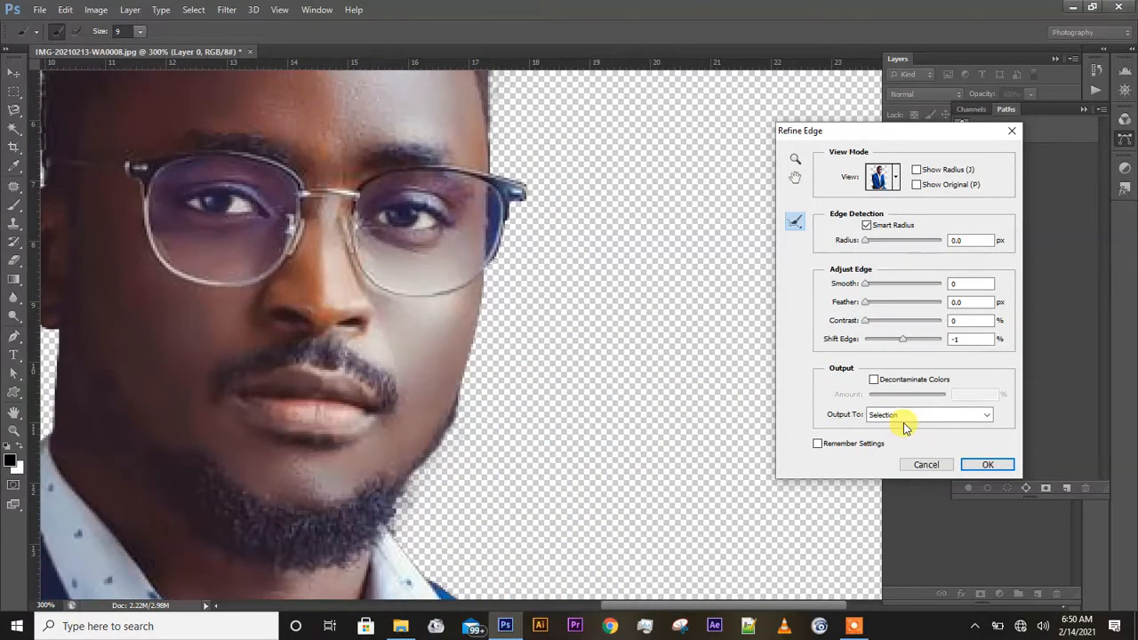
left_click(906, 418)
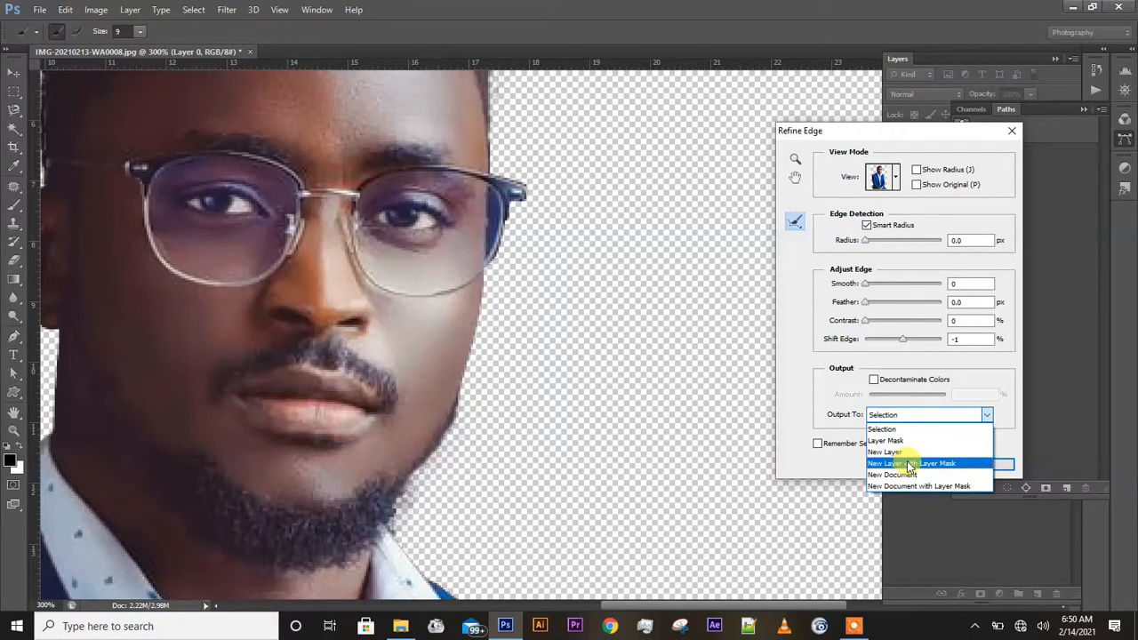
left_click(907, 463)
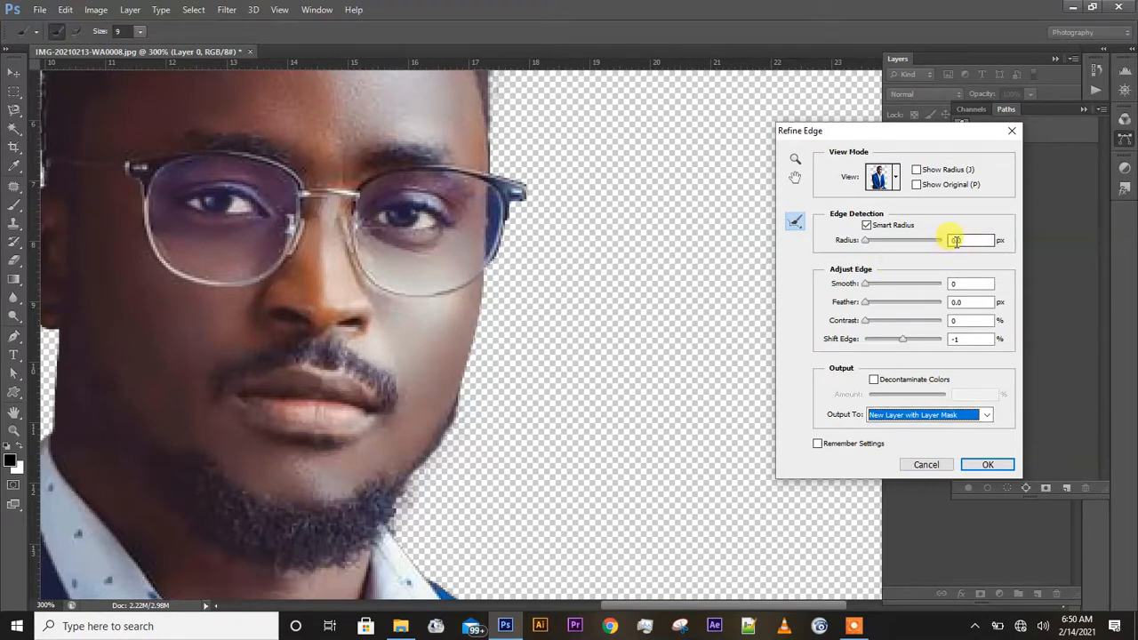
Step: Try an Edge Detection radius of 0.1 px and check its effect along the face outline
left_click(850, 247)
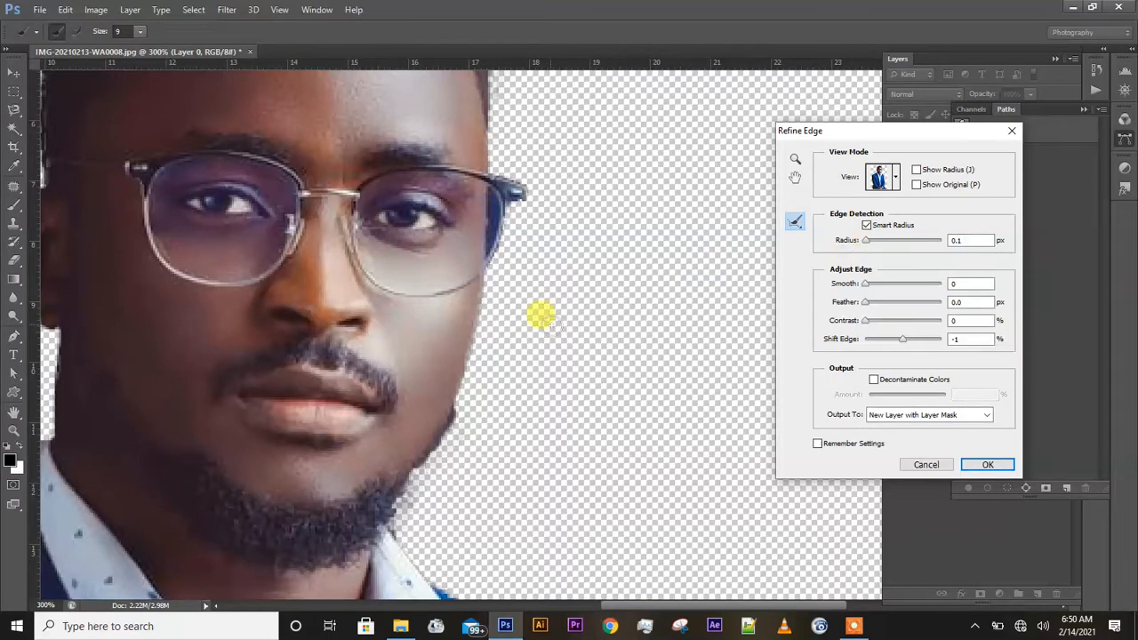
scroll(540, 313, "up", 5)
scroll(539, 314, "down", 5)
scroll(542, 308, "down", 1)
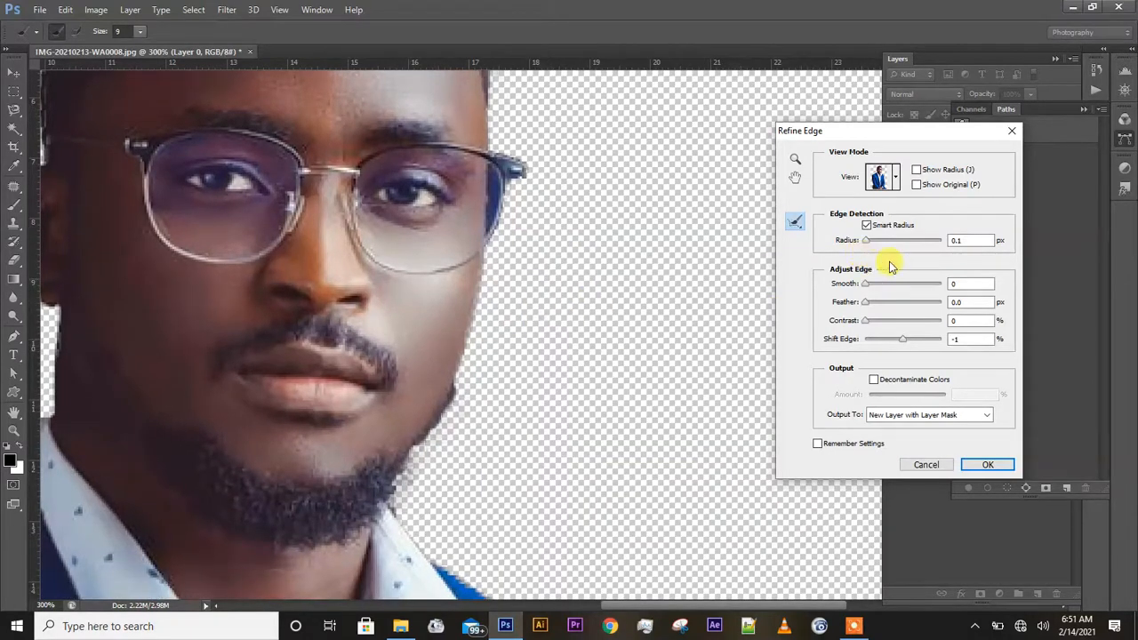
Step: Compare small Edge Detection radius values such as 0.01 and 0.03 px, and set the radius to 0.02 px
double_click(958, 241)
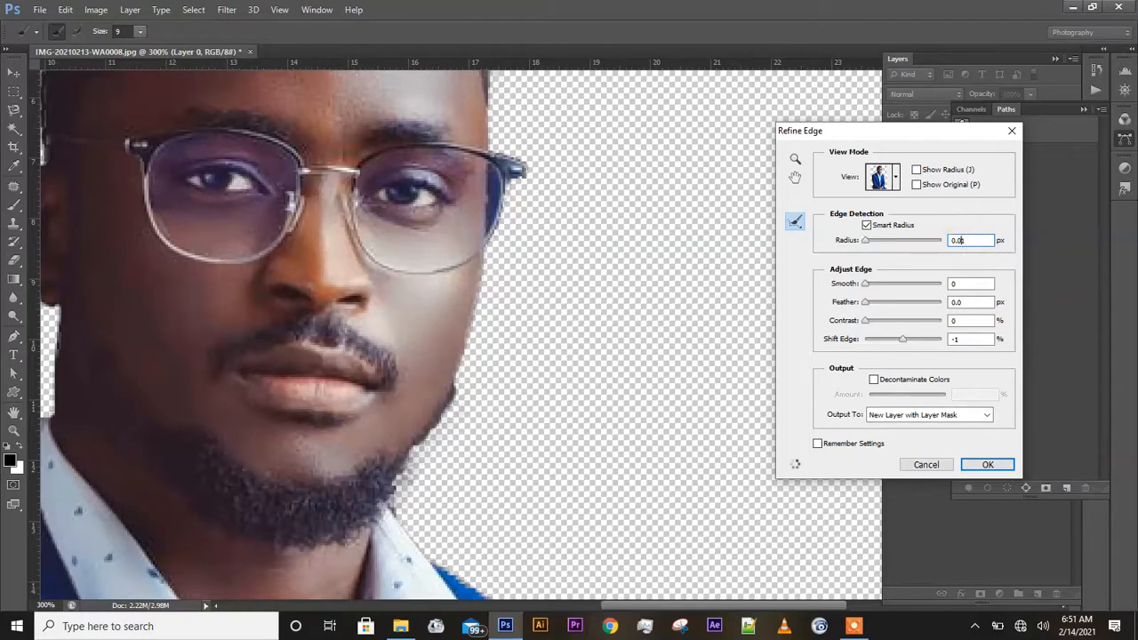
type("0.01")
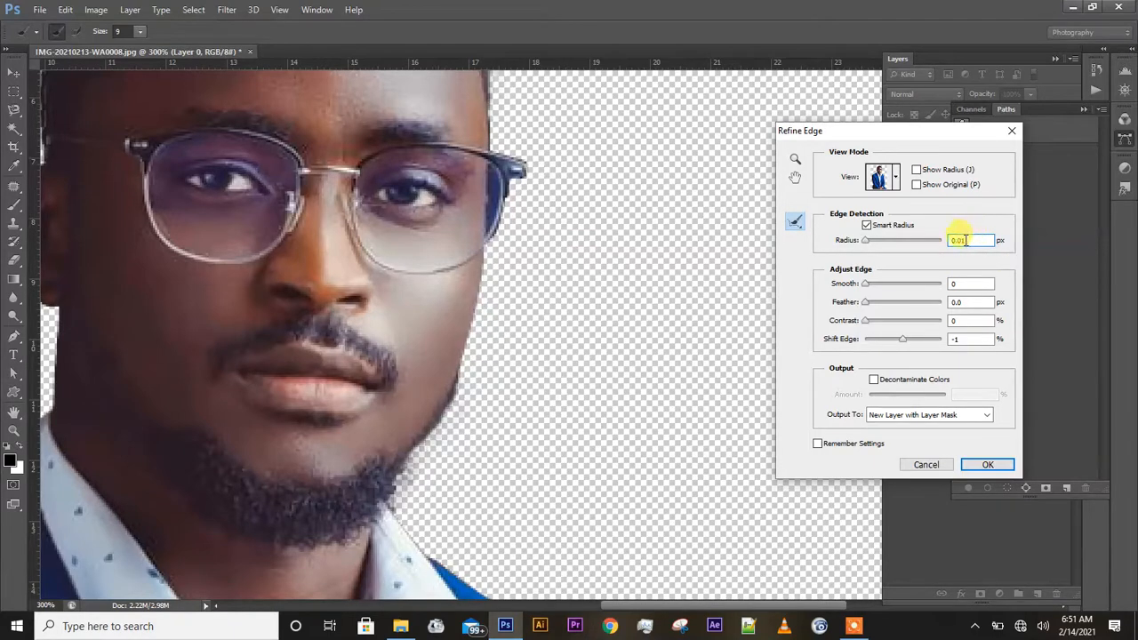
key("BackSpace")
type("5")
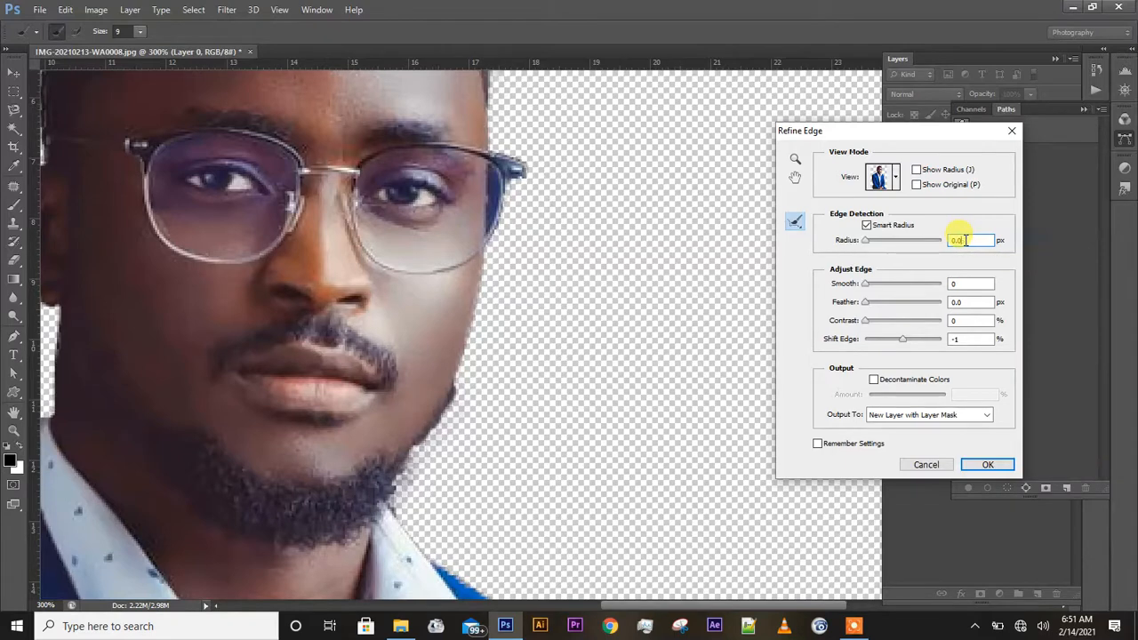
type("2")
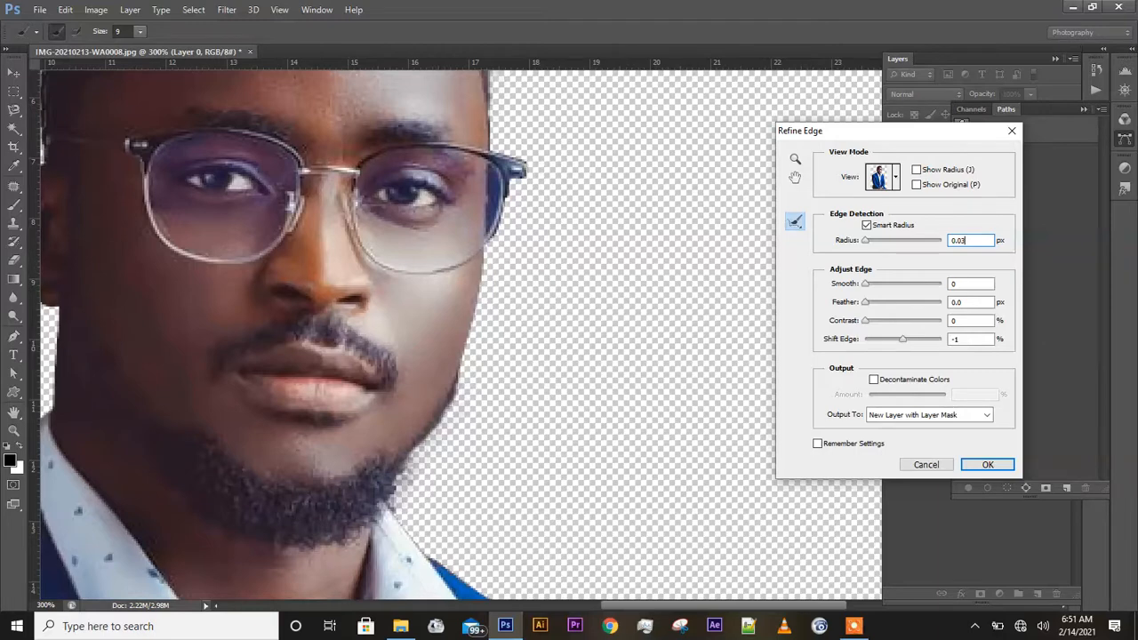
key("BackSpace")
type("5")
type("0.1")
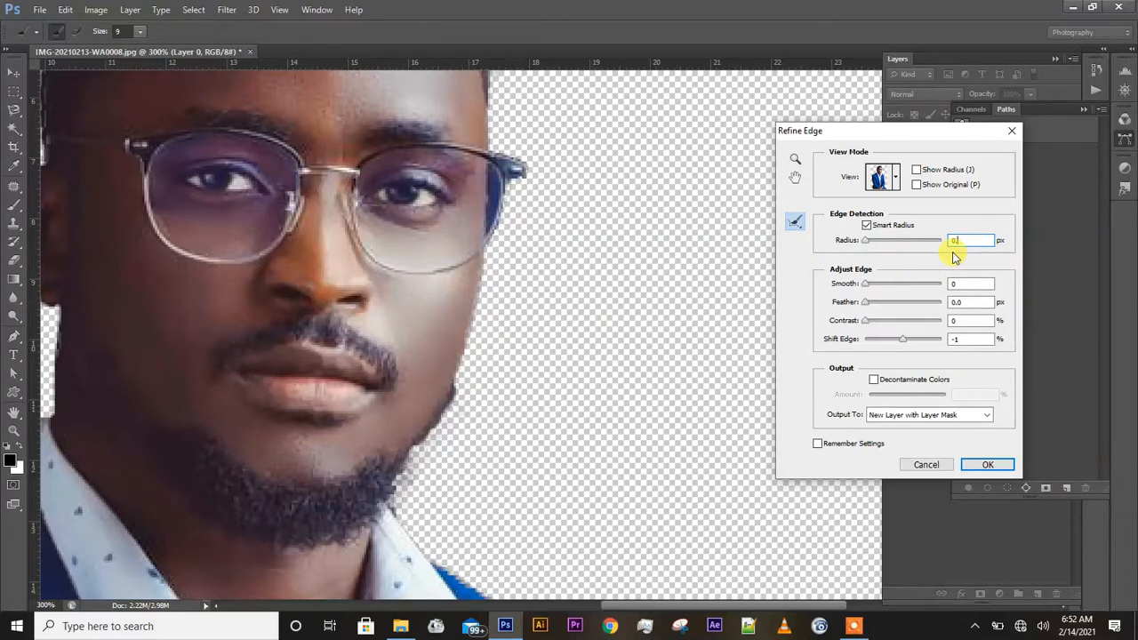
type("0.02")
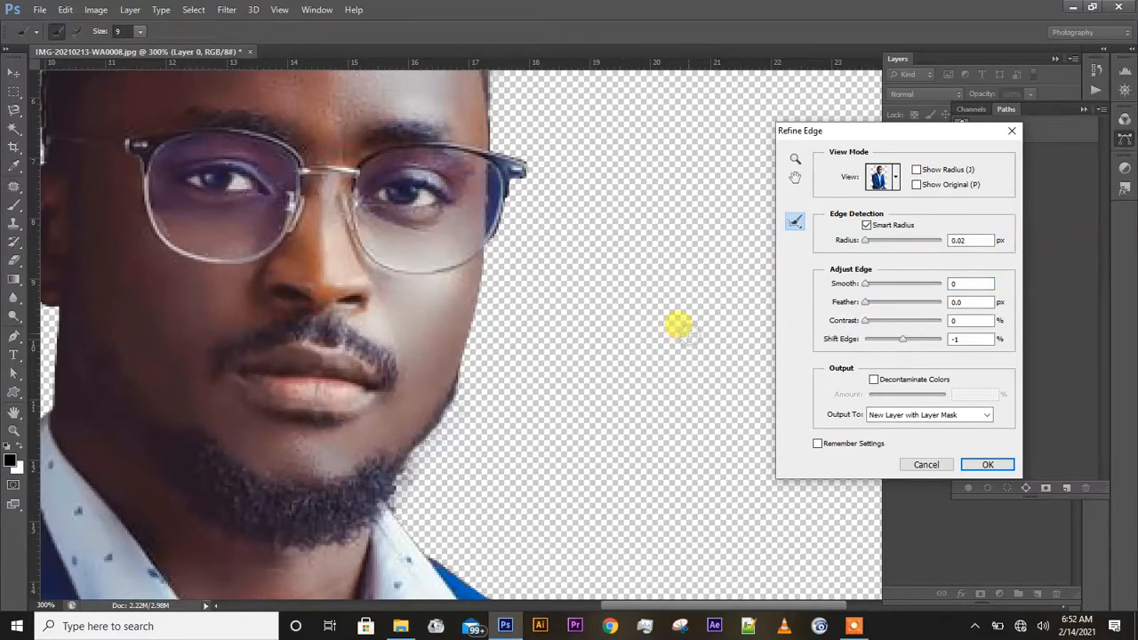
Step: Examine the cutout edge from the hair and crown down past the glasses to the jaw and beard
scroll(678, 325, "up", 5)
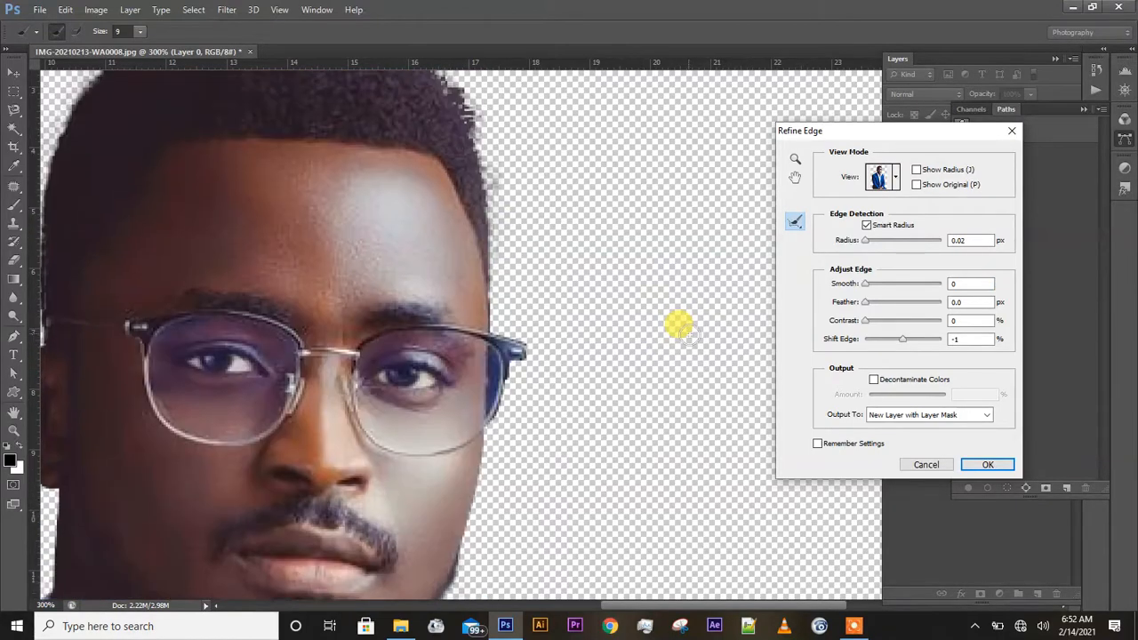
scroll(677, 325, "up", 4)
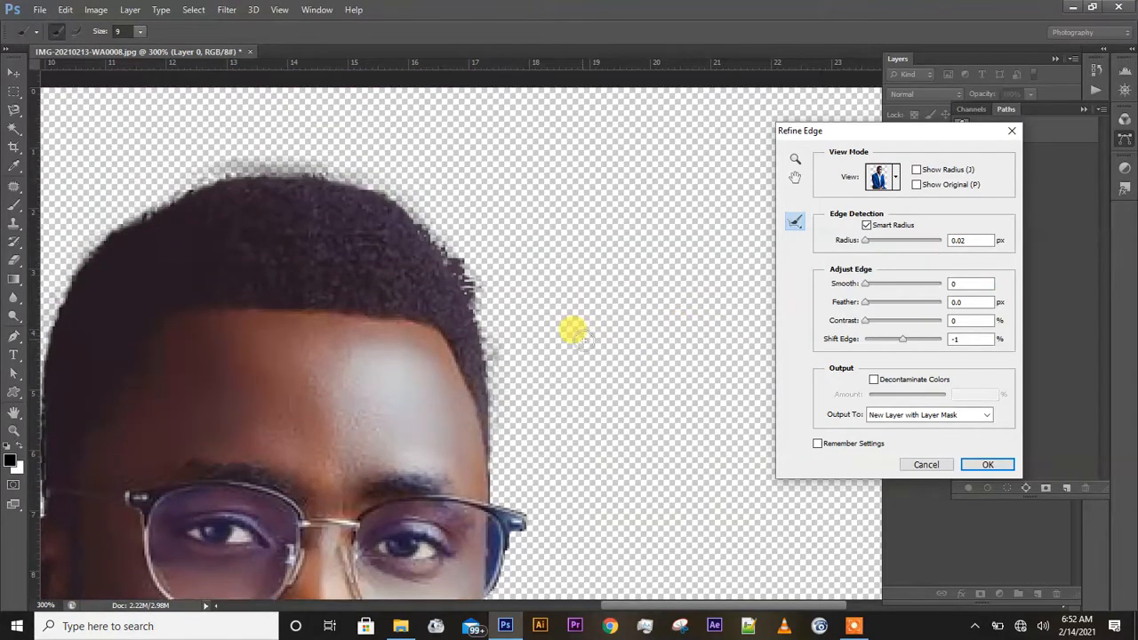
scroll(574, 332, "left", 4)
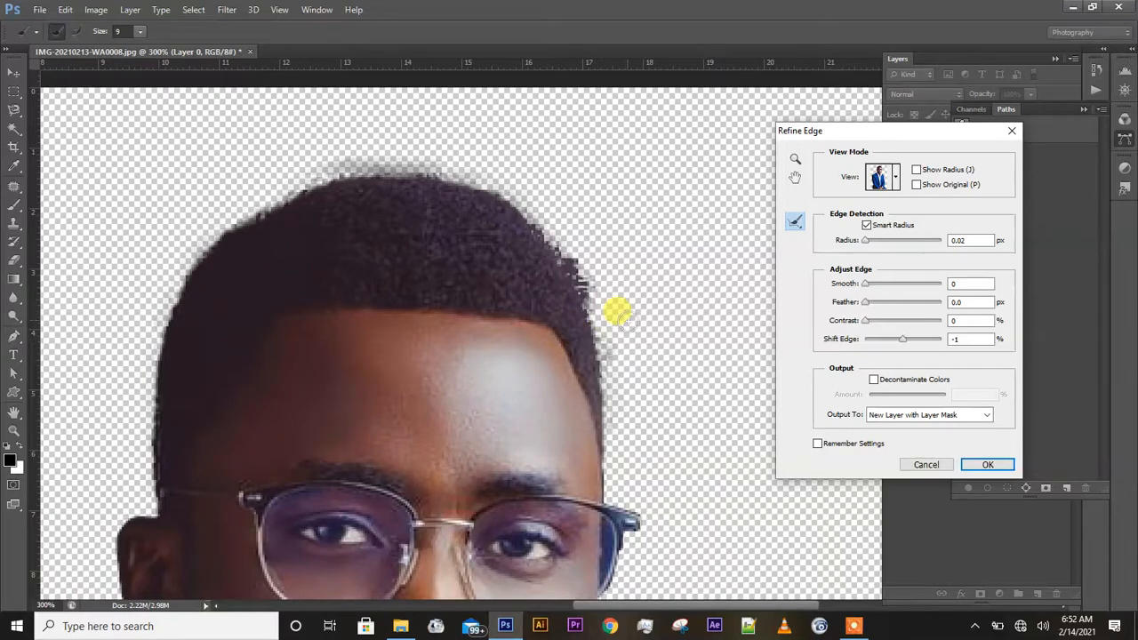
scroll(618, 310, "down", 4)
scroll(618, 309, "up", 4)
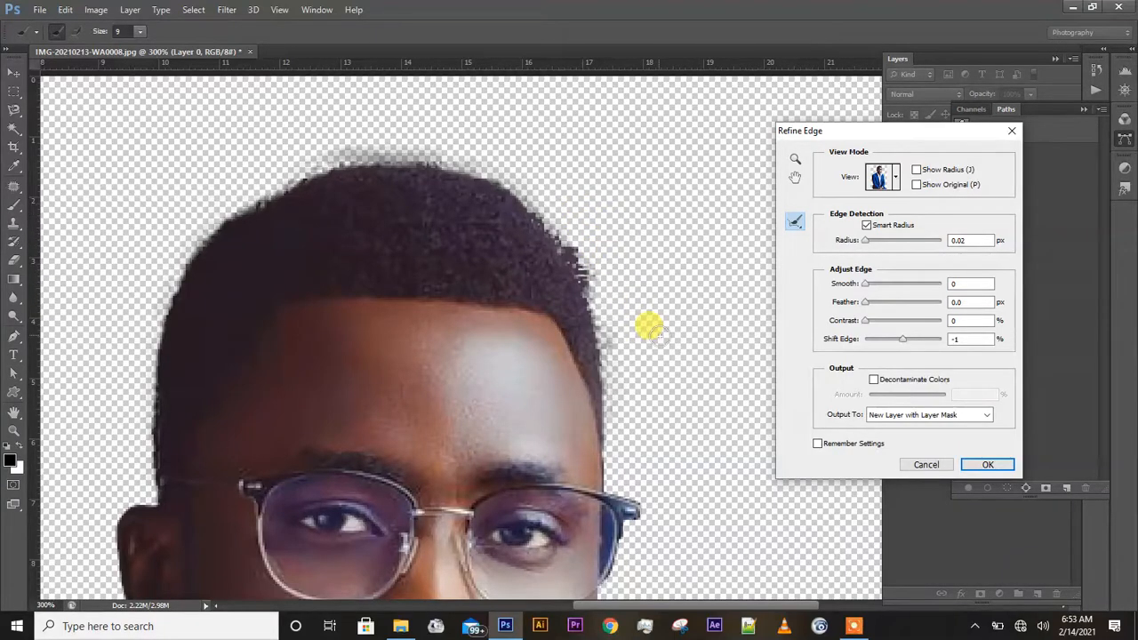
scroll(650, 327, "down", 3)
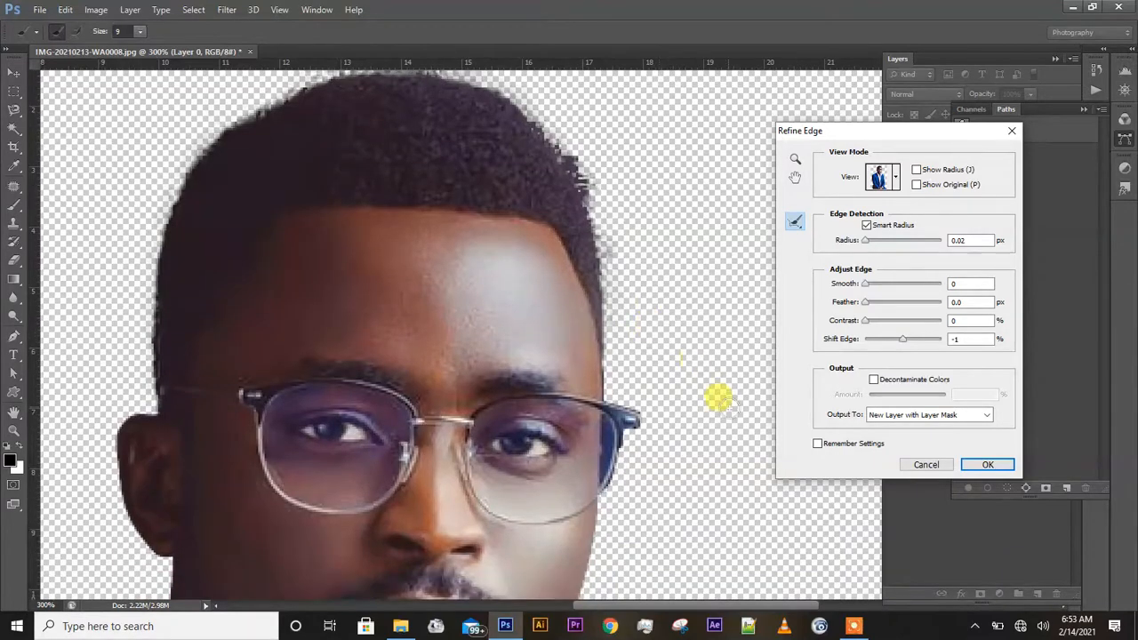
scroll(724, 400, "down", 5)
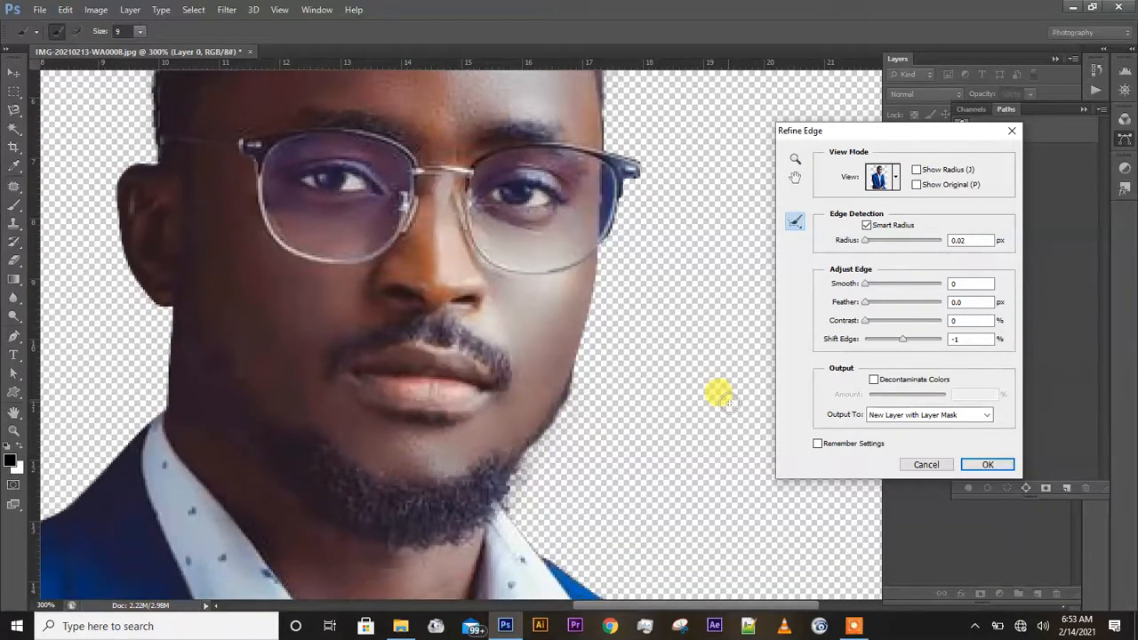
scroll(721, 394, "up", 1)
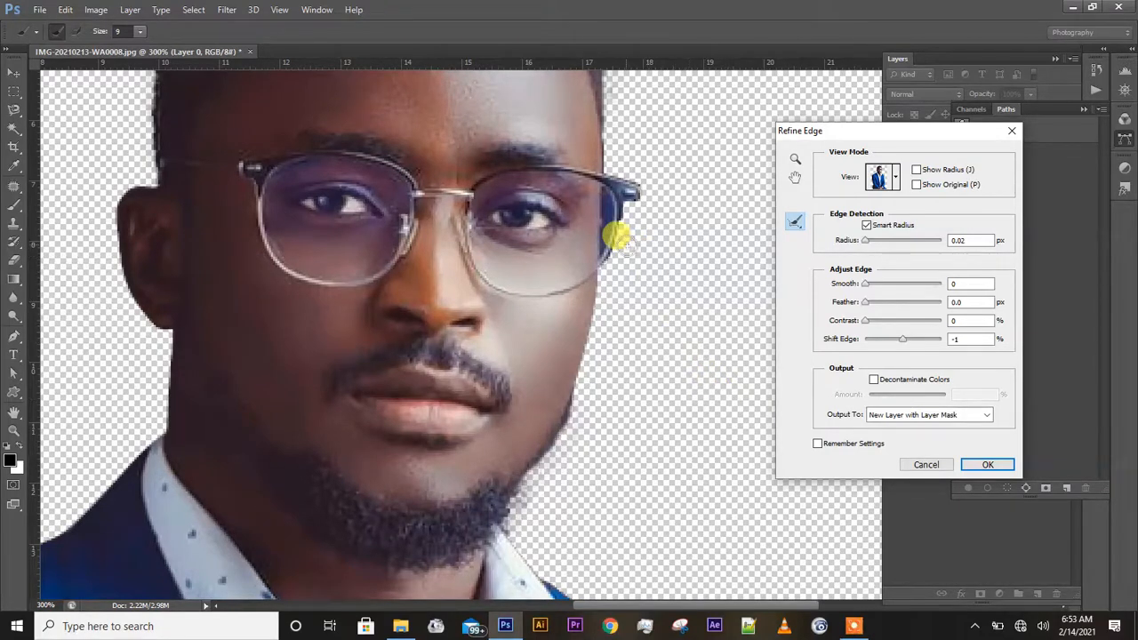
Step: Refine the outer lens edge of the glasses beside the temple with brush size 5, undoing the unwanted stroke
key("bracketleft")
key("bracketleft")
key("bracketleft")
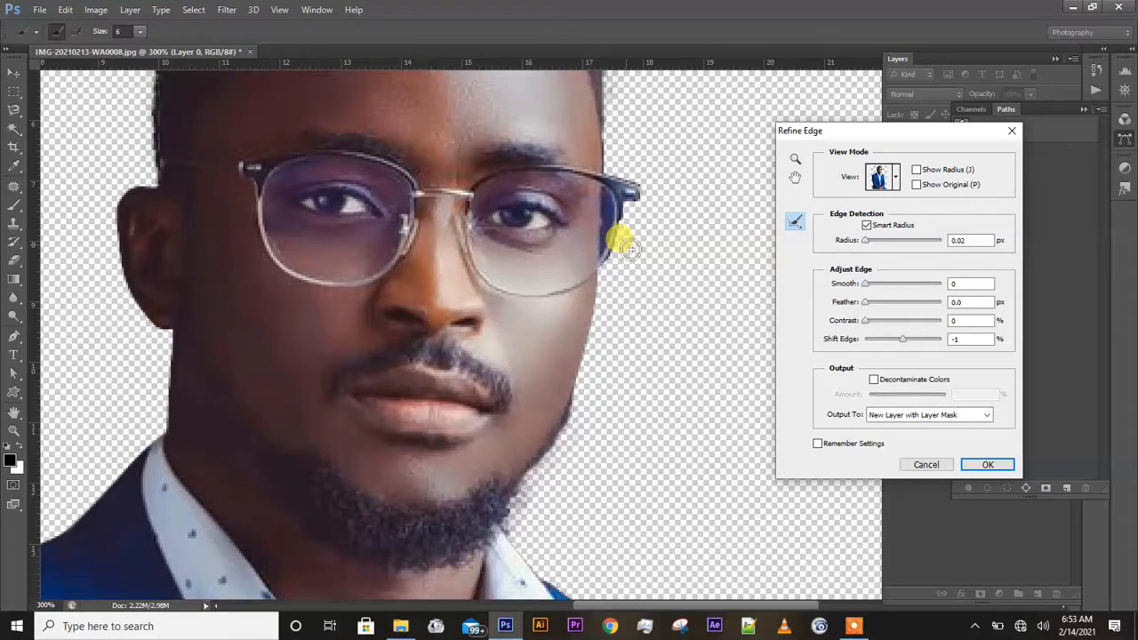
key("bracketleft")
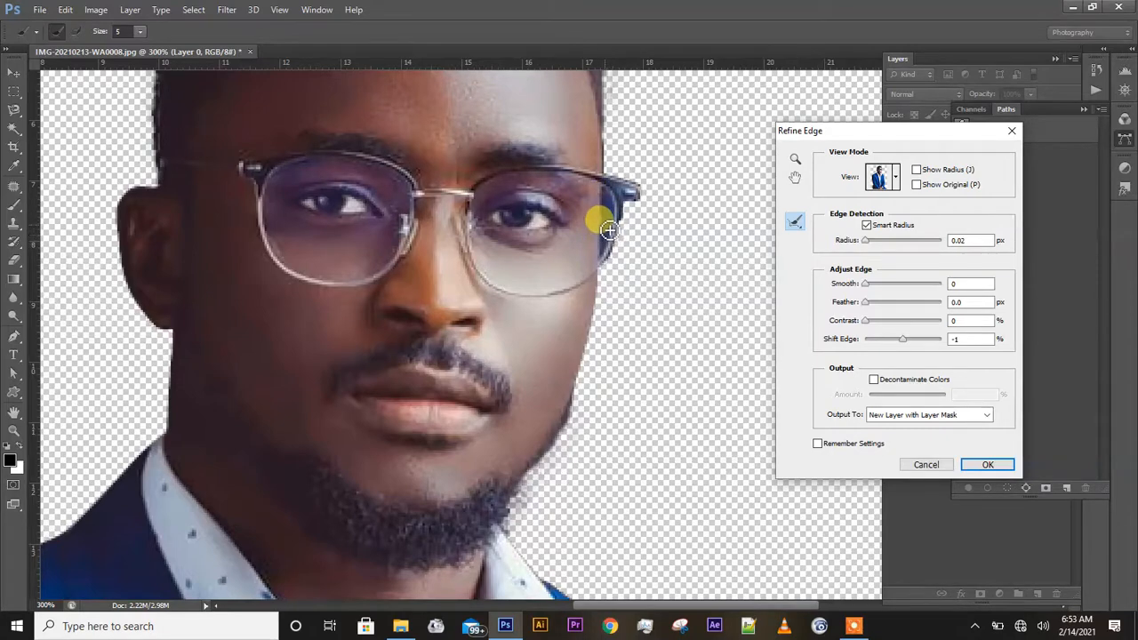
left_click_drag(610, 230, 611, 200)
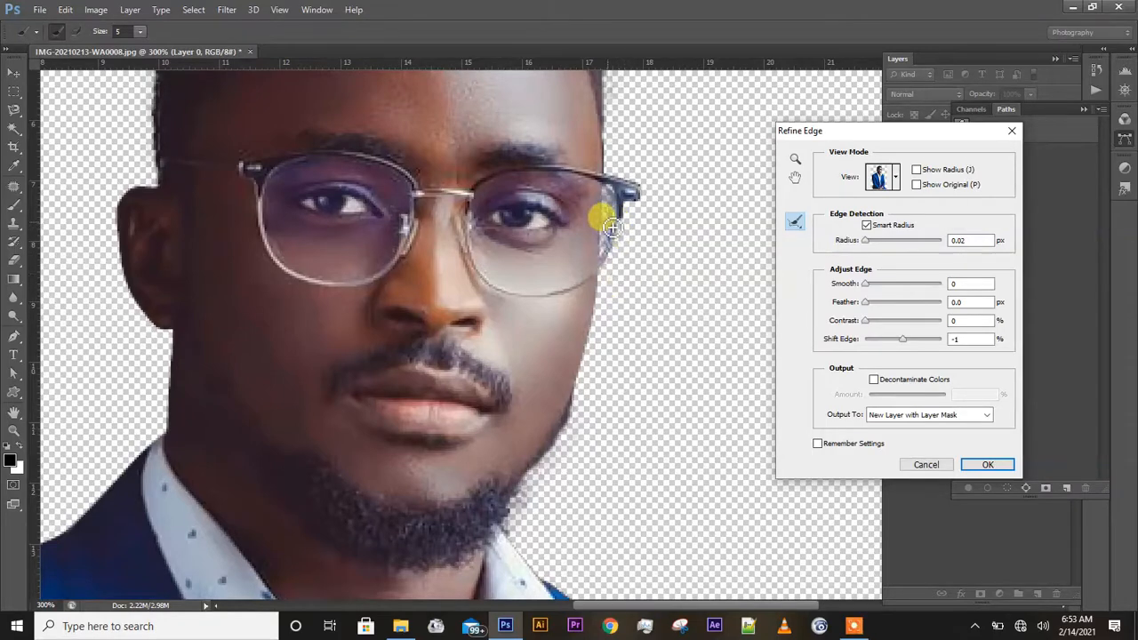
mouse_move(612, 231)
left_mouse_down()
mouse_move(610, 188)
mouse_move(617, 229)
left_mouse_up()
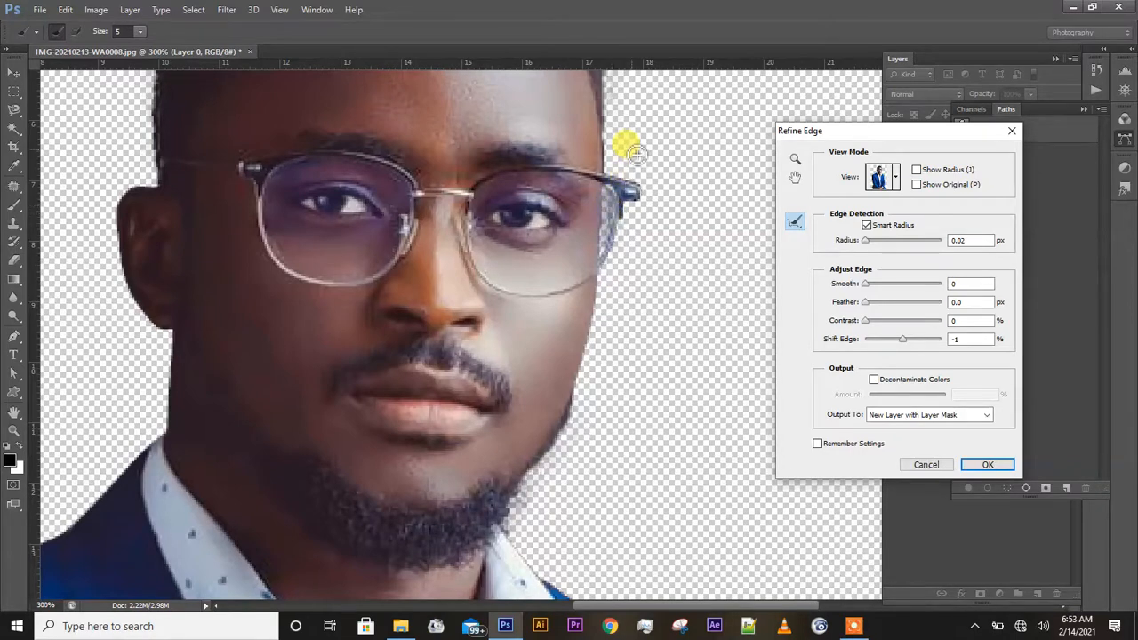
mouse_move(616, 216)
left_mouse_down()
mouse_move(615, 228)
mouse_move(614, 201)
left_mouse_up()
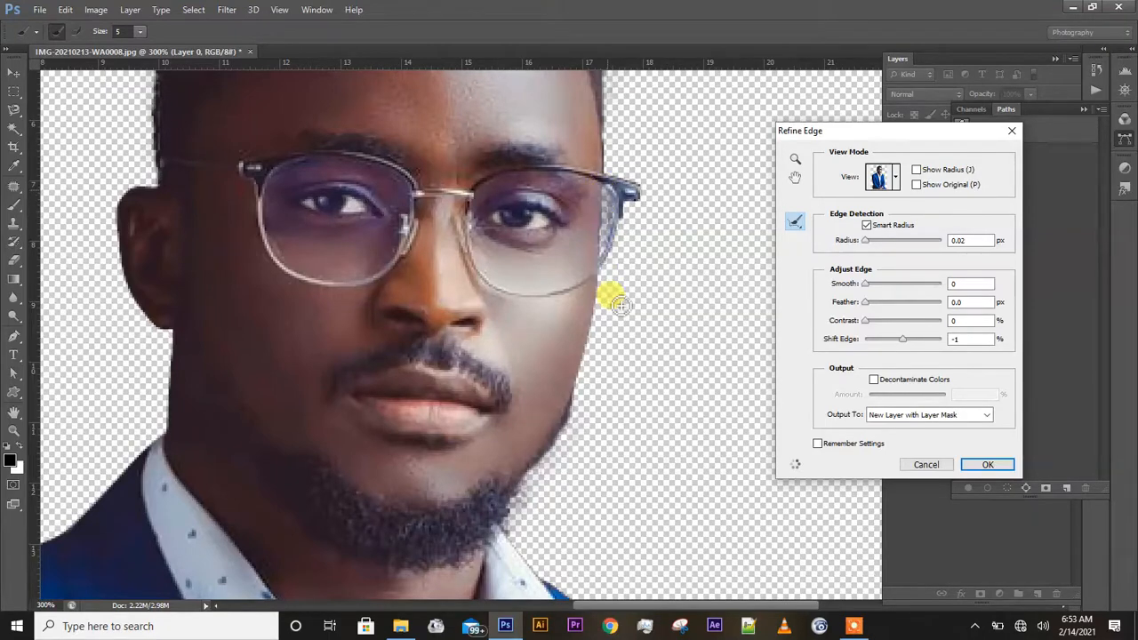
mouse_move(630, 321)
left_mouse_down()
mouse_move(598, 252)
mouse_move(614, 229)
left_mouse_up()
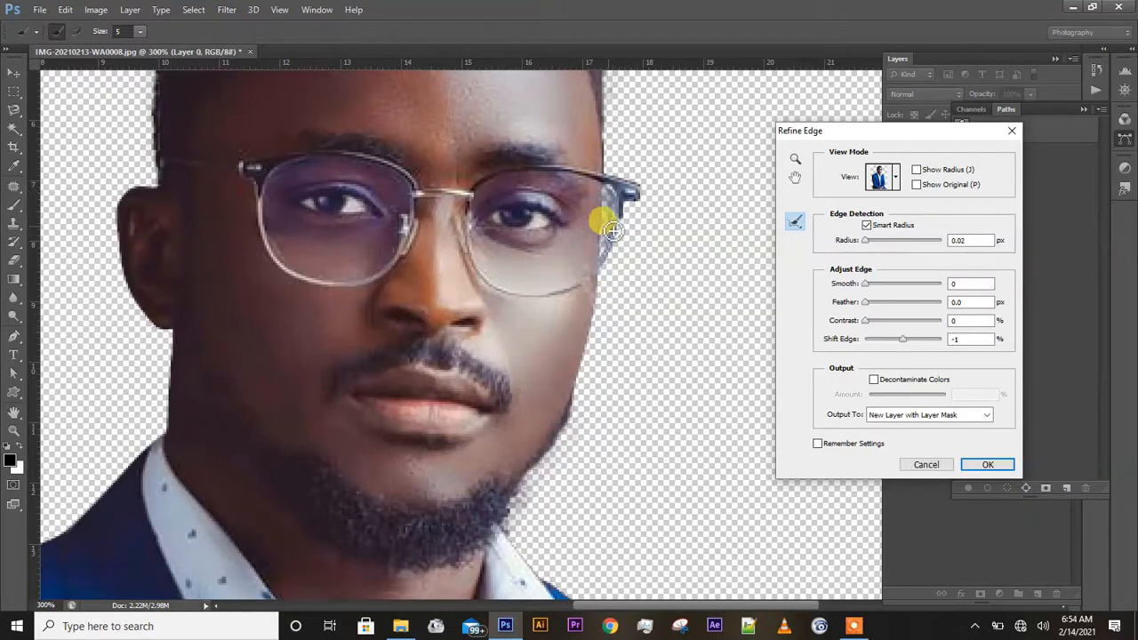
key("ctrl+z")
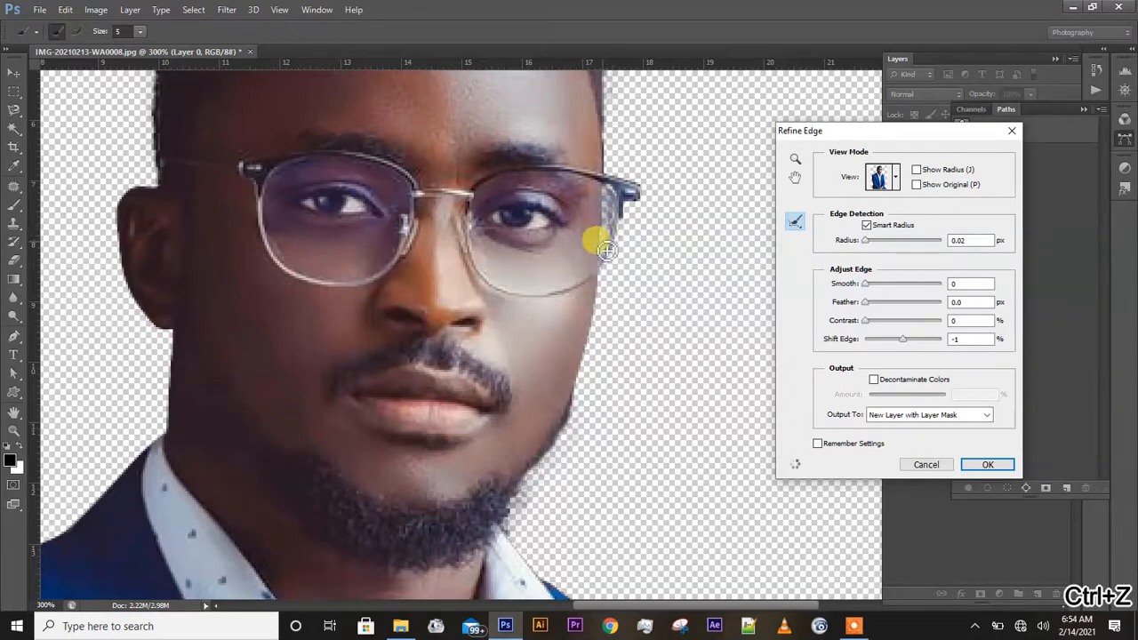
mouse_move(605, 249)
left_mouse_down()
mouse_move(609, 195)
mouse_move(608, 233)
left_mouse_up()
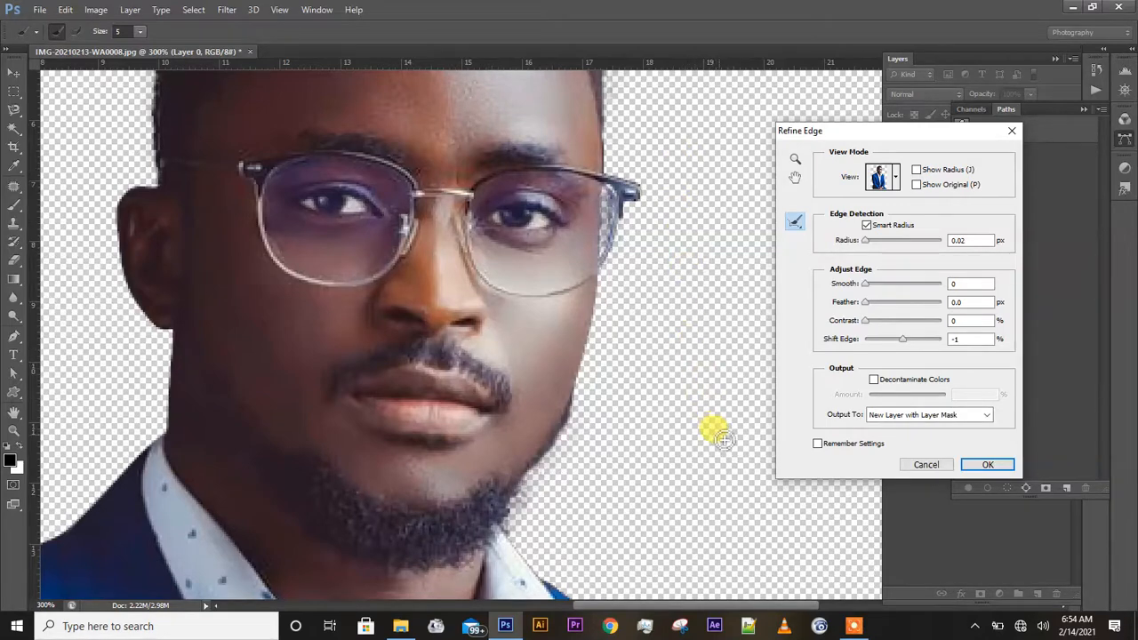
Step: Apply the edge refinement to output the man as a new masked layer, and switch to the Move tool
left_click(983, 465)
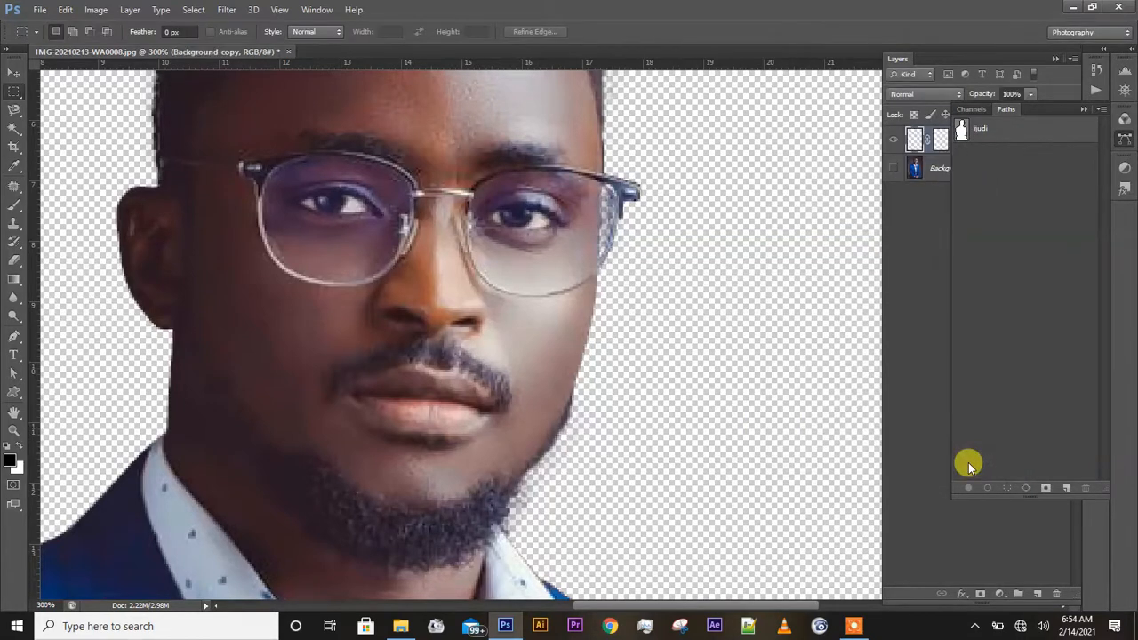
key("v")
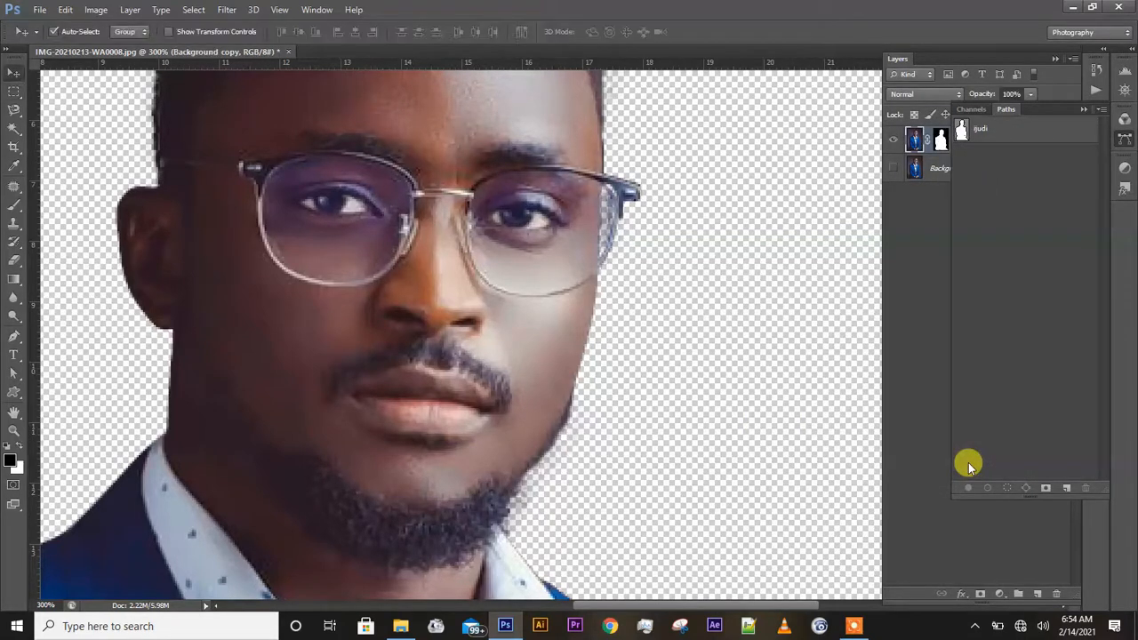
Step: Examine the whole cutout, following the jacket edges from both shoulders down the sleeves to the hem and the wrist with the watch
key("ctrl+0")
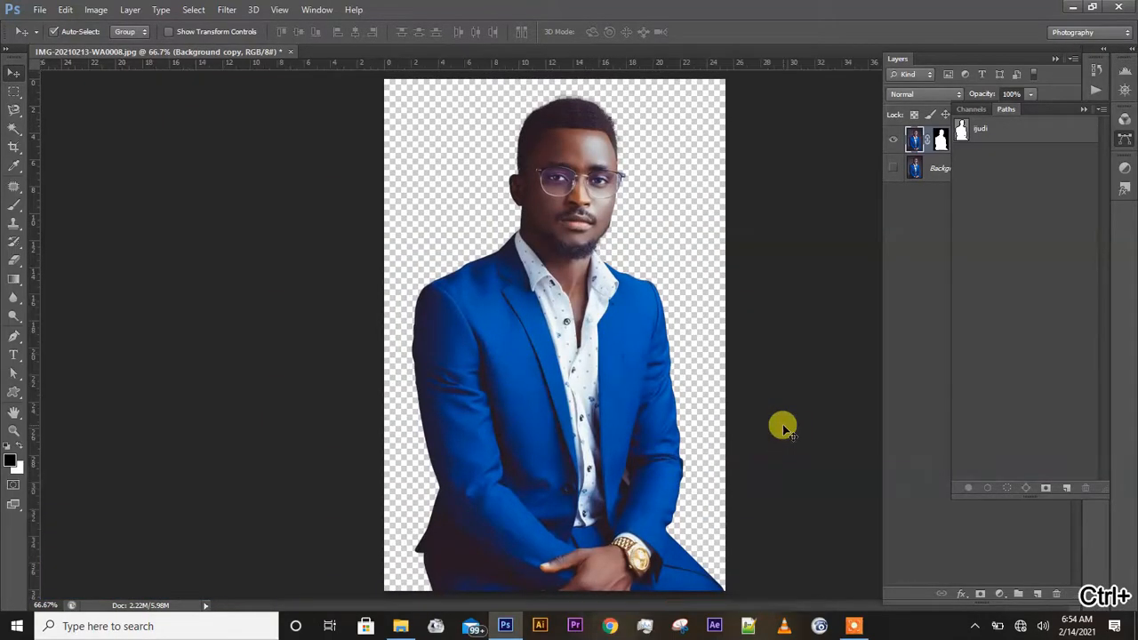
key("ctrl+minus")
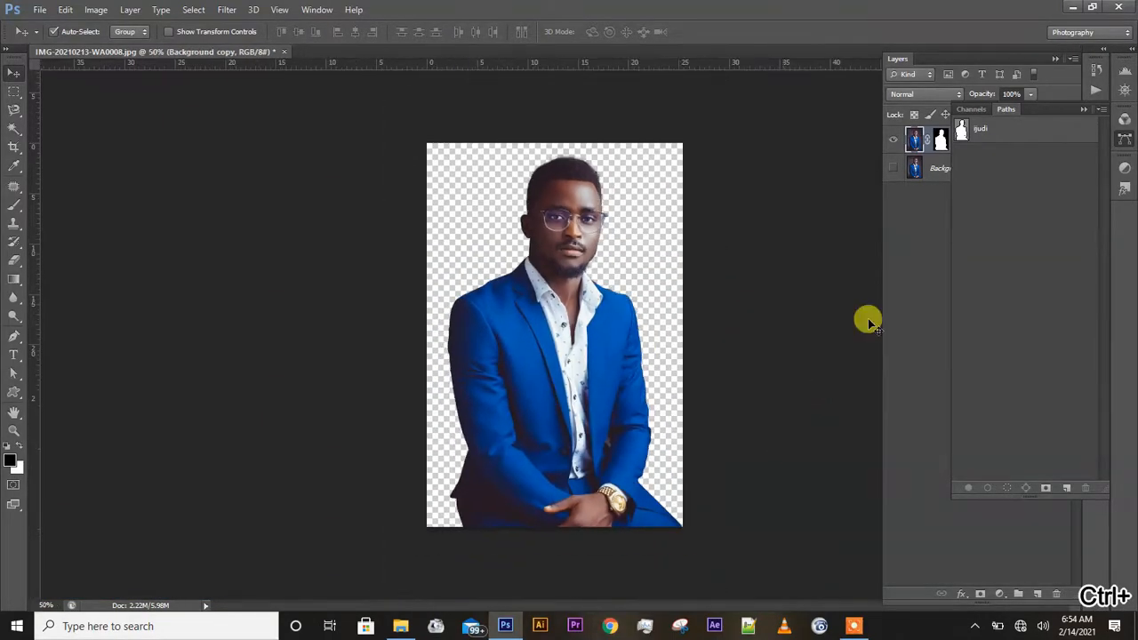
left_click(1084, 109)
left_click(777, 207)
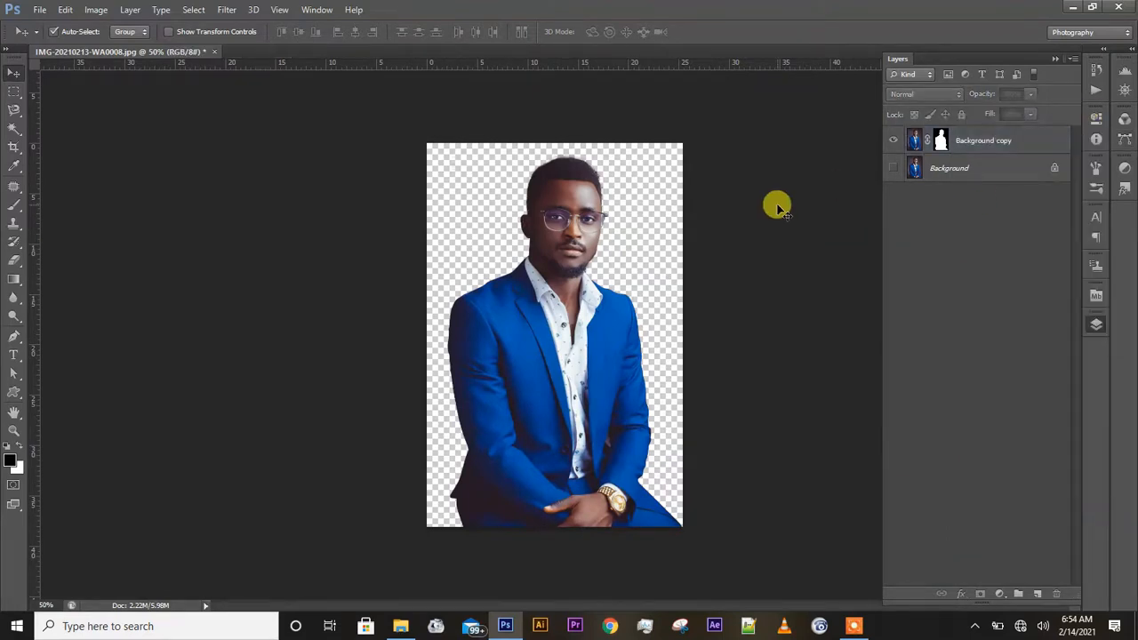
key("ctrl+plus")
key("ctrl+plus")
key("ctrl+plus")
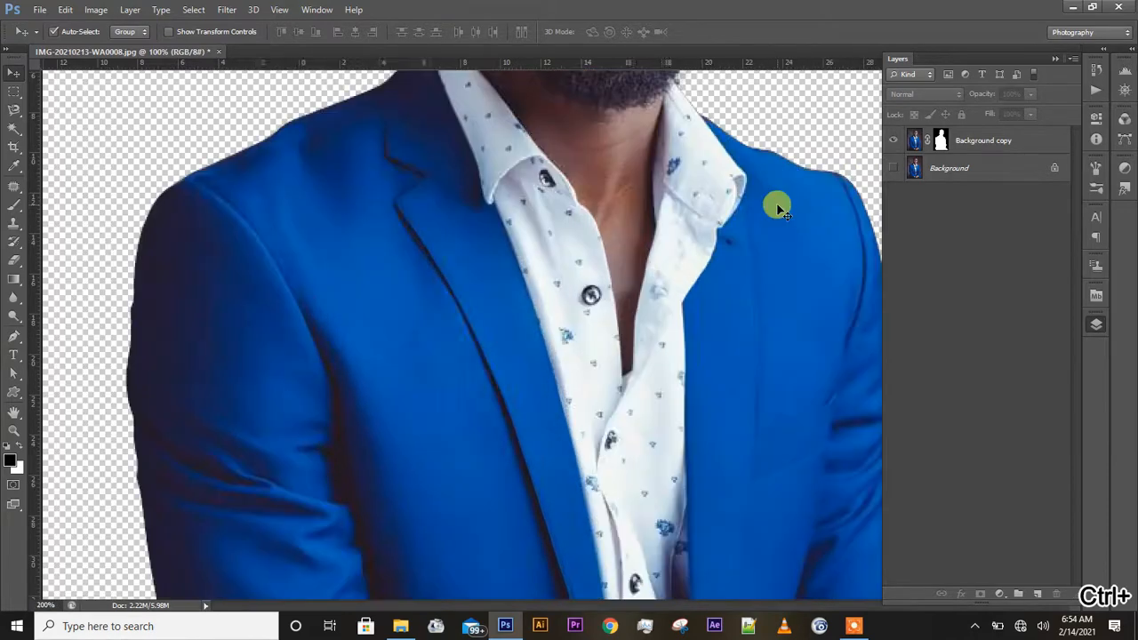
scroll(777, 208, "up", 3)
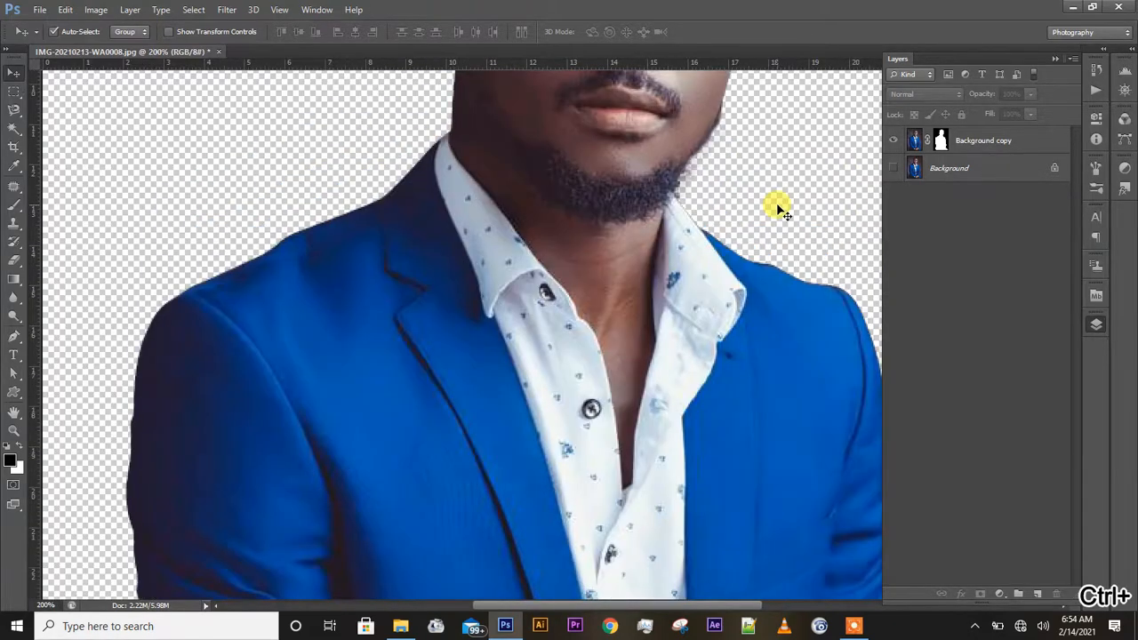
scroll(777, 207, "left", 5)
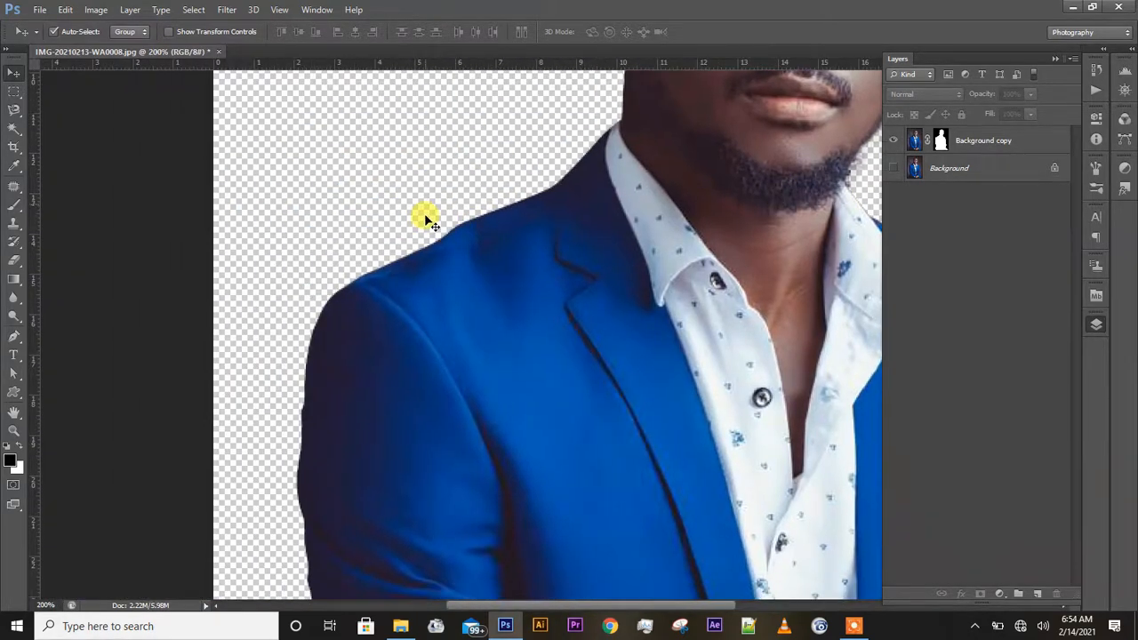
scroll(426, 219, "down", 8)
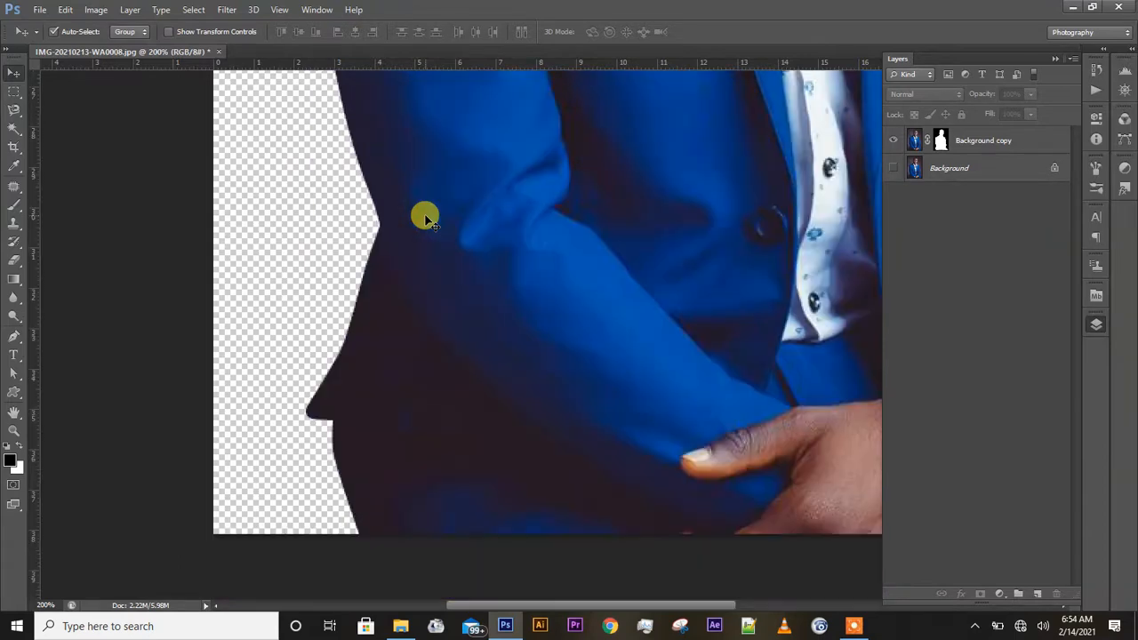
scroll(279, 284, "up", 6)
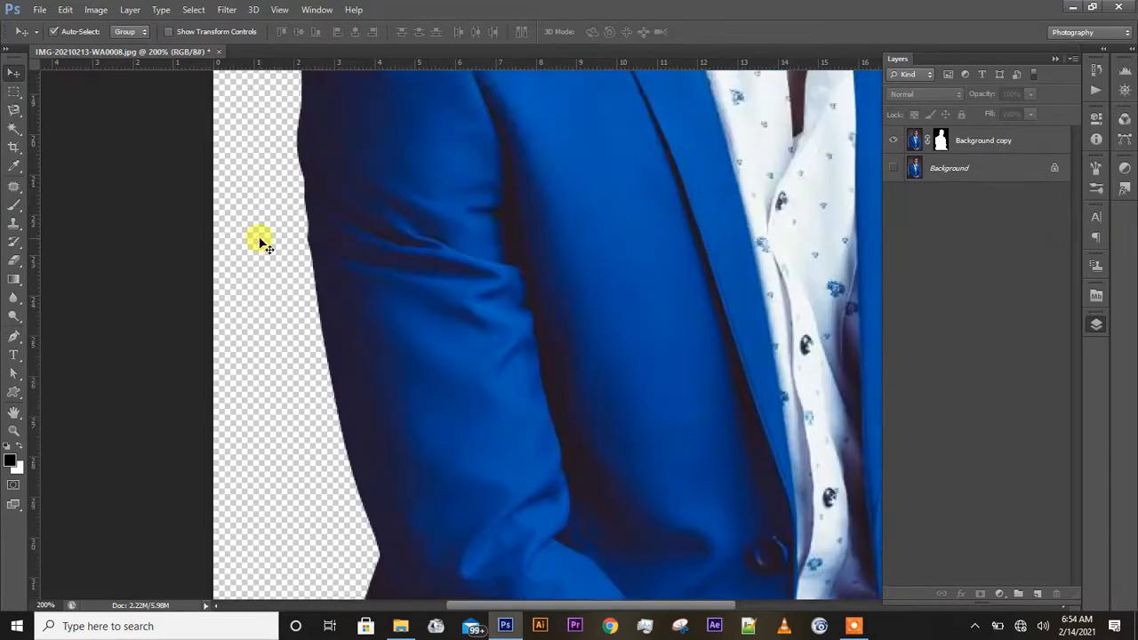
scroll(255, 192, "up", 8)
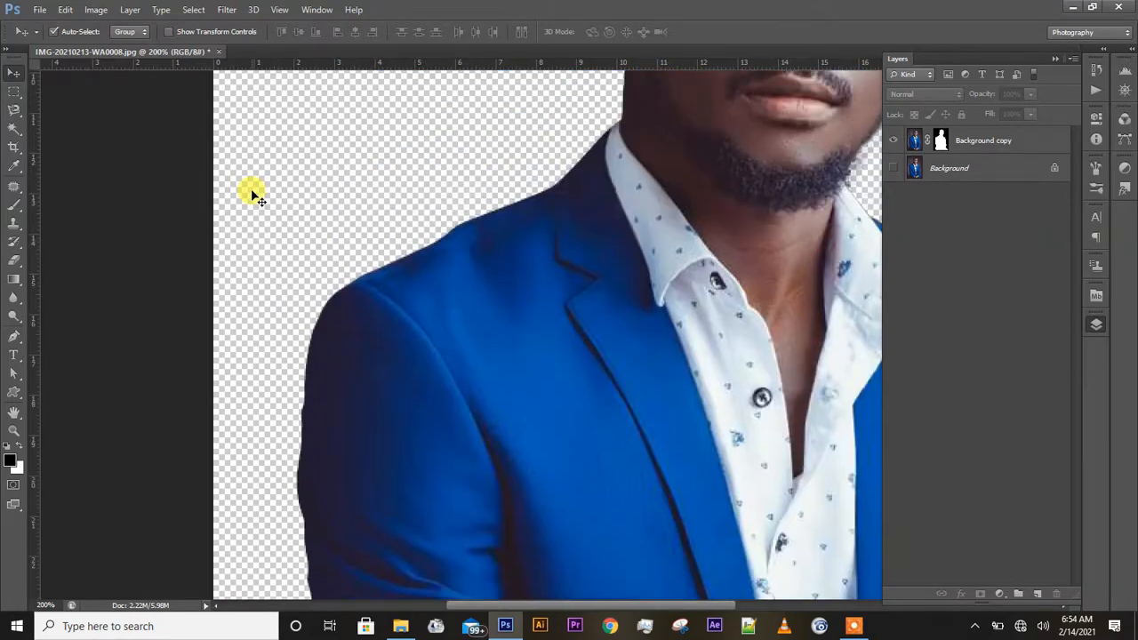
scroll(263, 256, "up", 4)
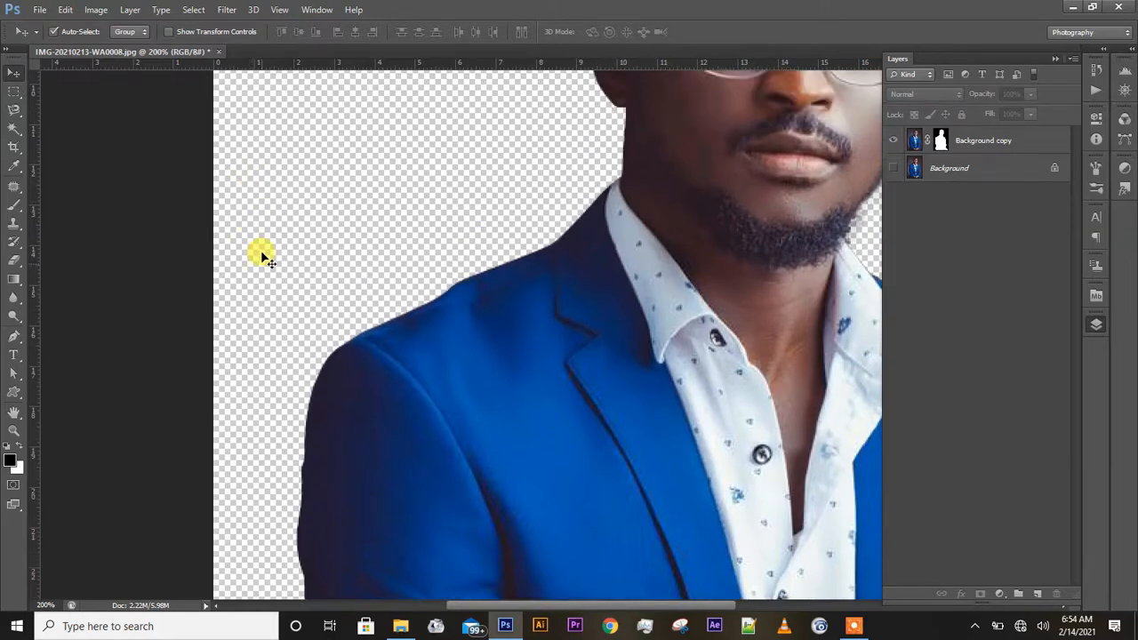
scroll(263, 256, "right", 6)
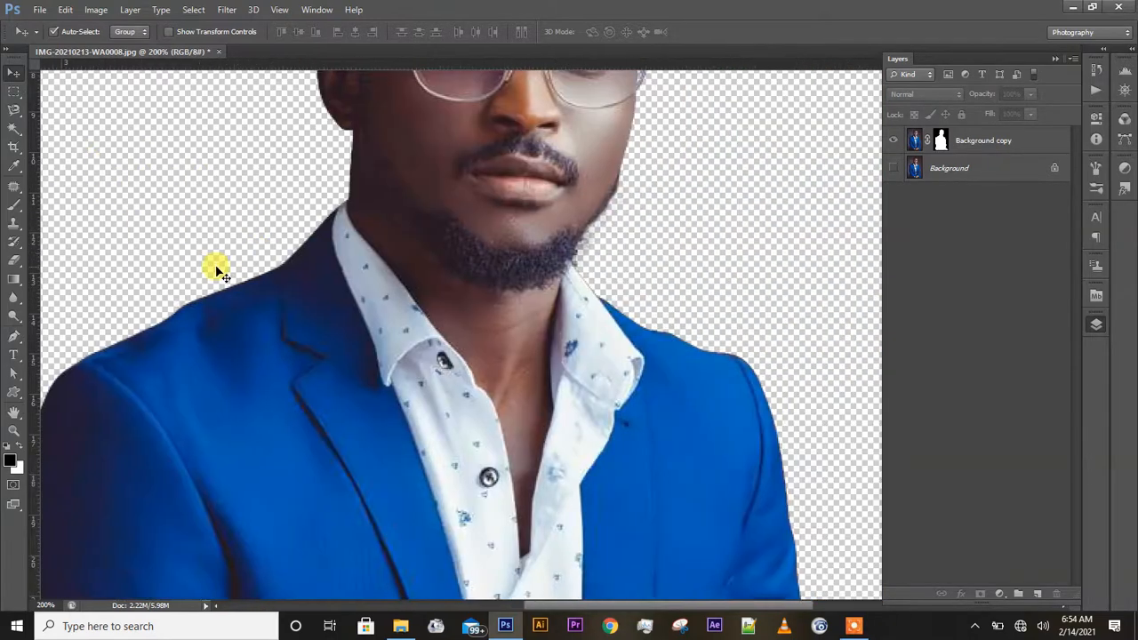
scroll(216, 268, "right", 3)
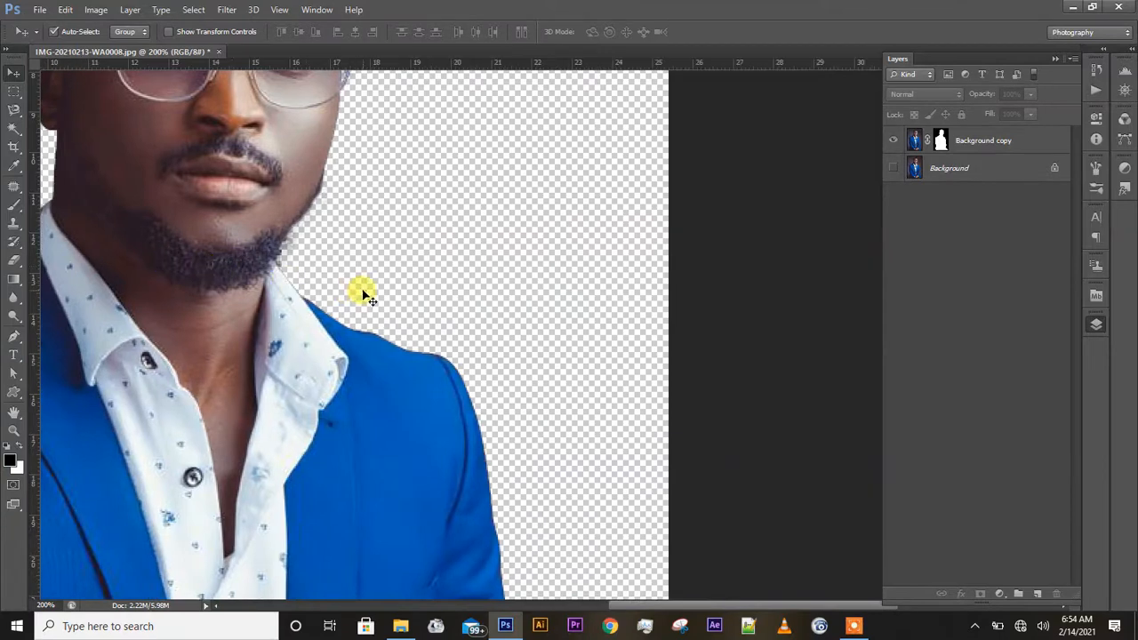
scroll(363, 289, "down", 6)
scroll(363, 289, "down", 6)
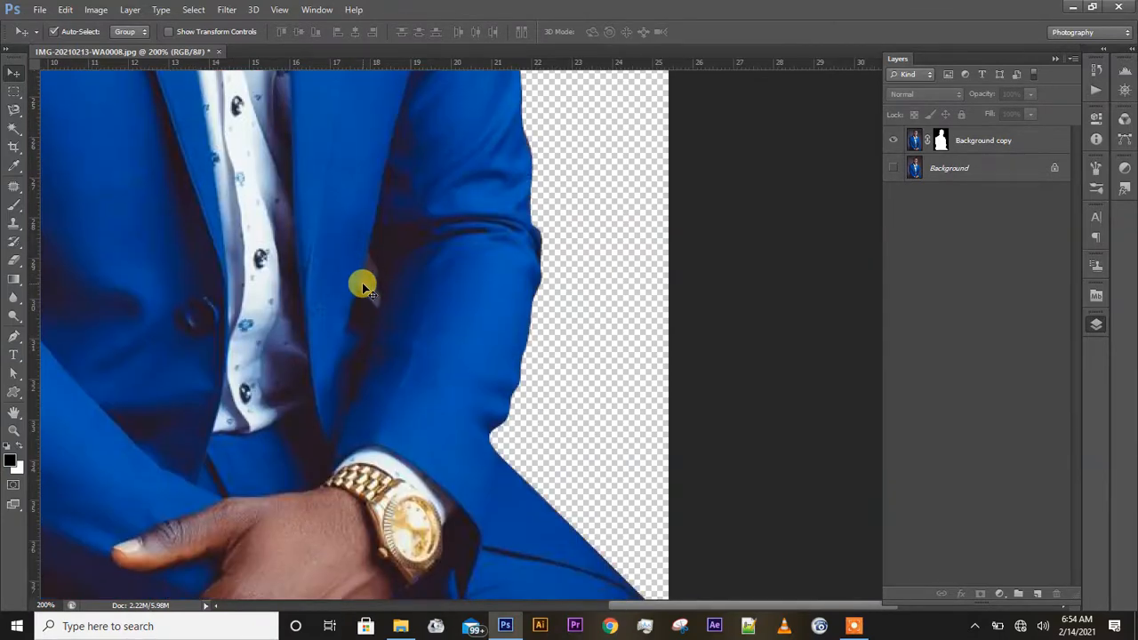
scroll(363, 286, "down", 3)
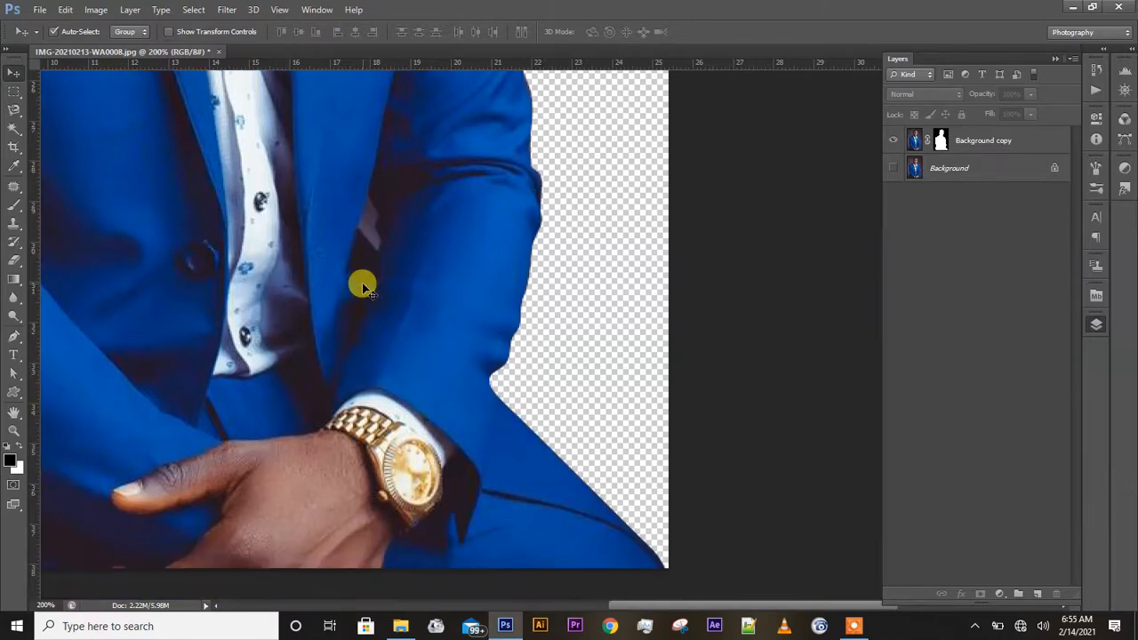
Step: Display the saved outline path on the canvas and dock the detached Channels and Paths group back at the window's edge
left_click(1124, 143)
left_click(966, 136)
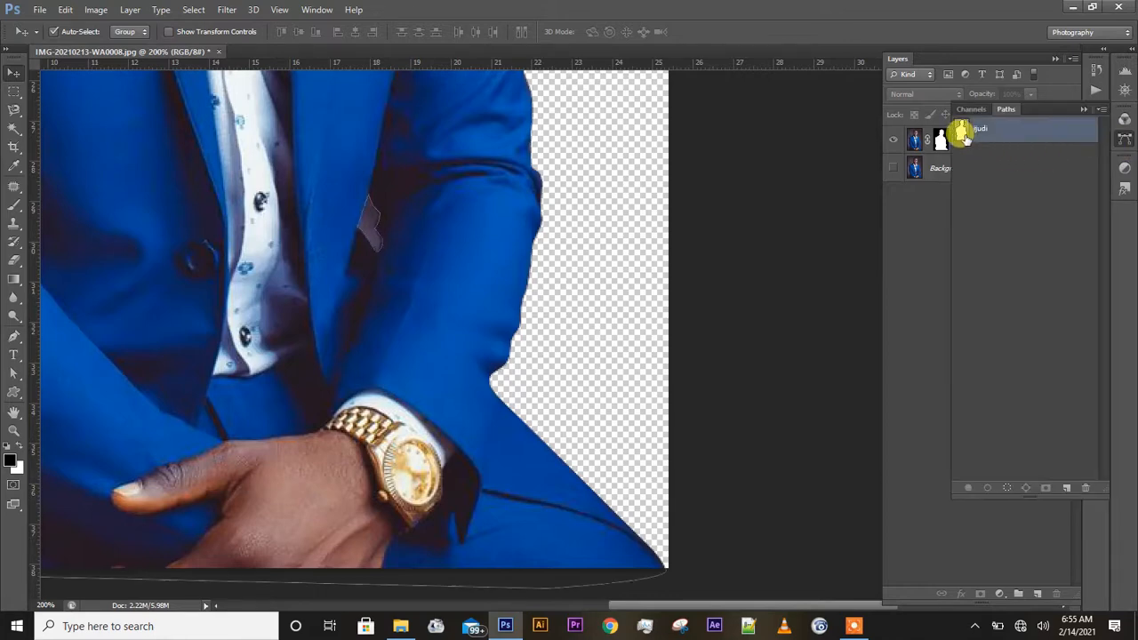
right_click(960, 134)
left_click(1070, 107)
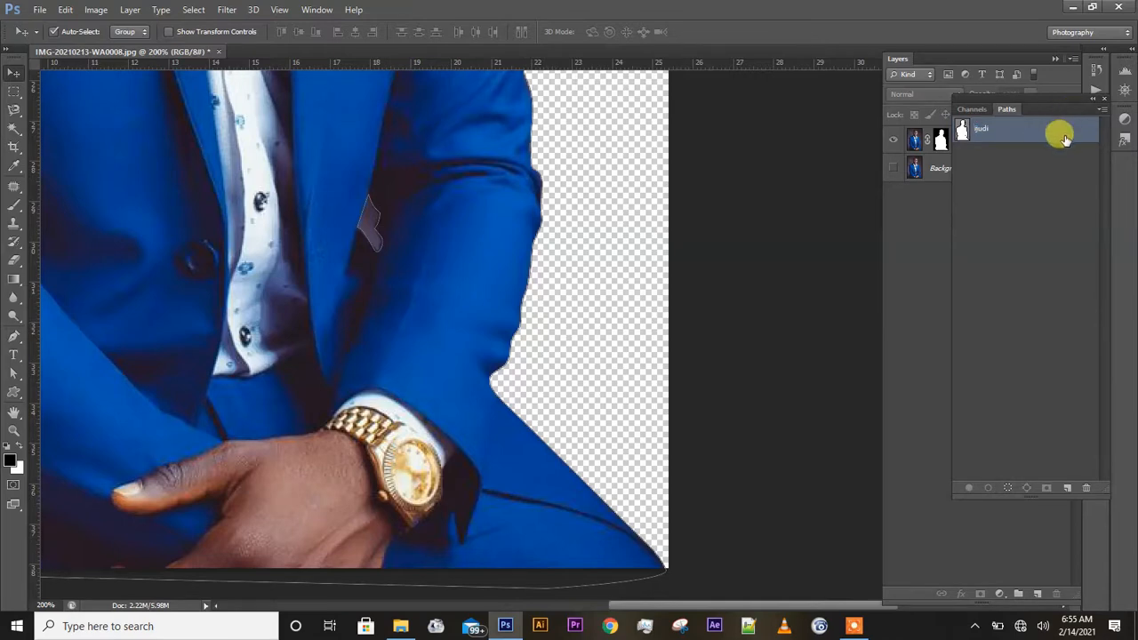
left_click(1095, 100)
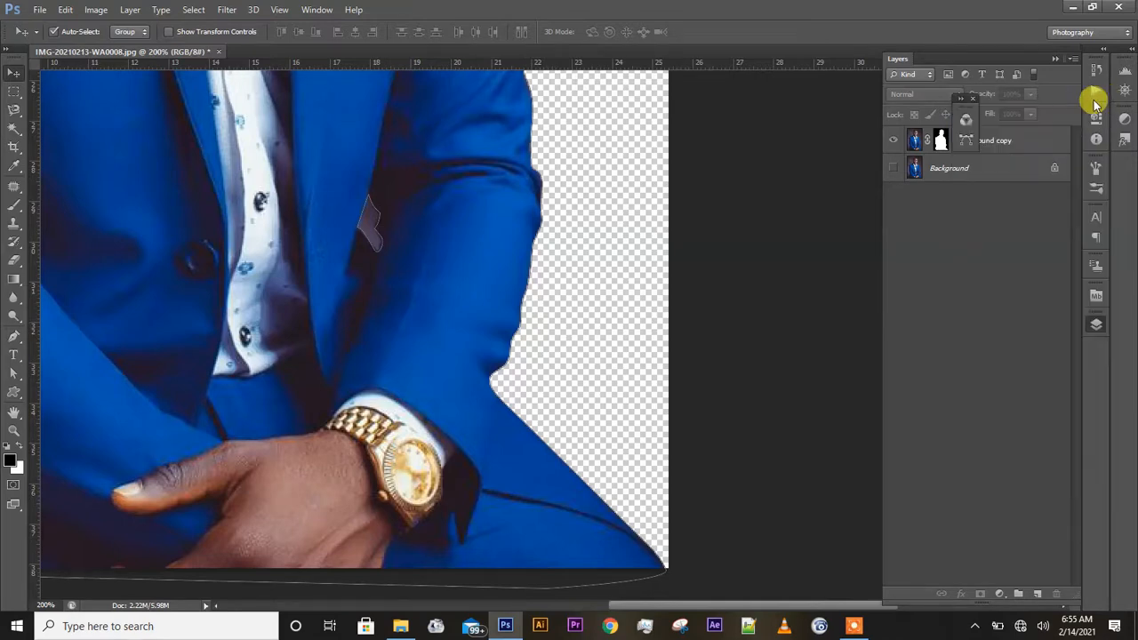
left_click_drag(963, 107, 1117, 176)
left_click(1118, 174)
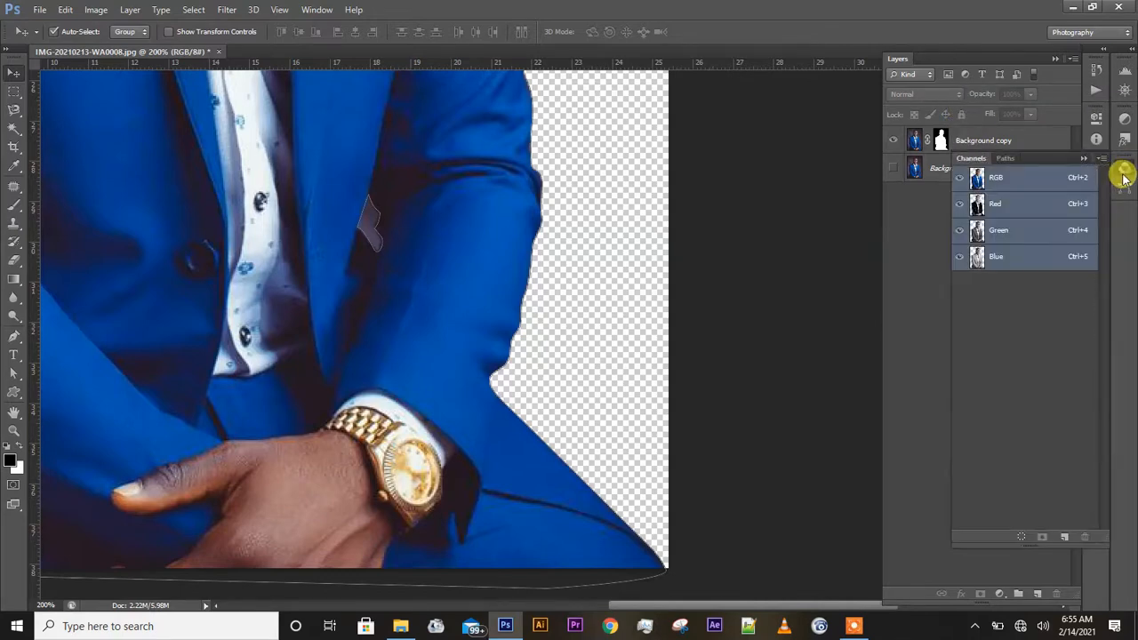
left_click(1123, 186)
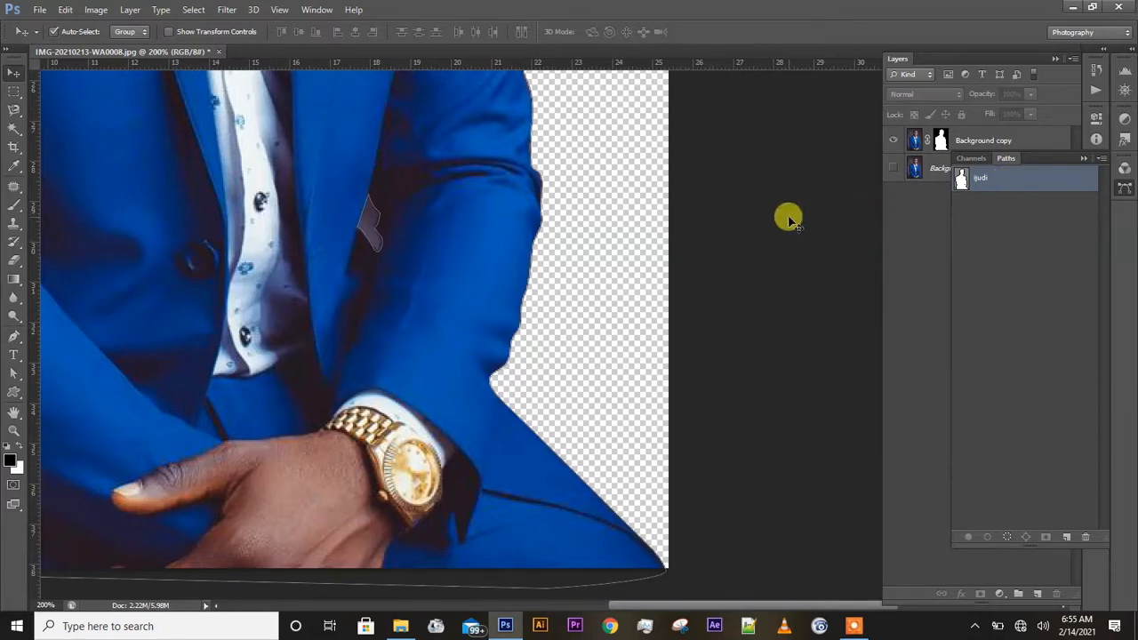
Step: Turn the small subpath in the gap between the jacket and the arm into a new anti-aliased selection with 0 px feather
left_click(7, 373)
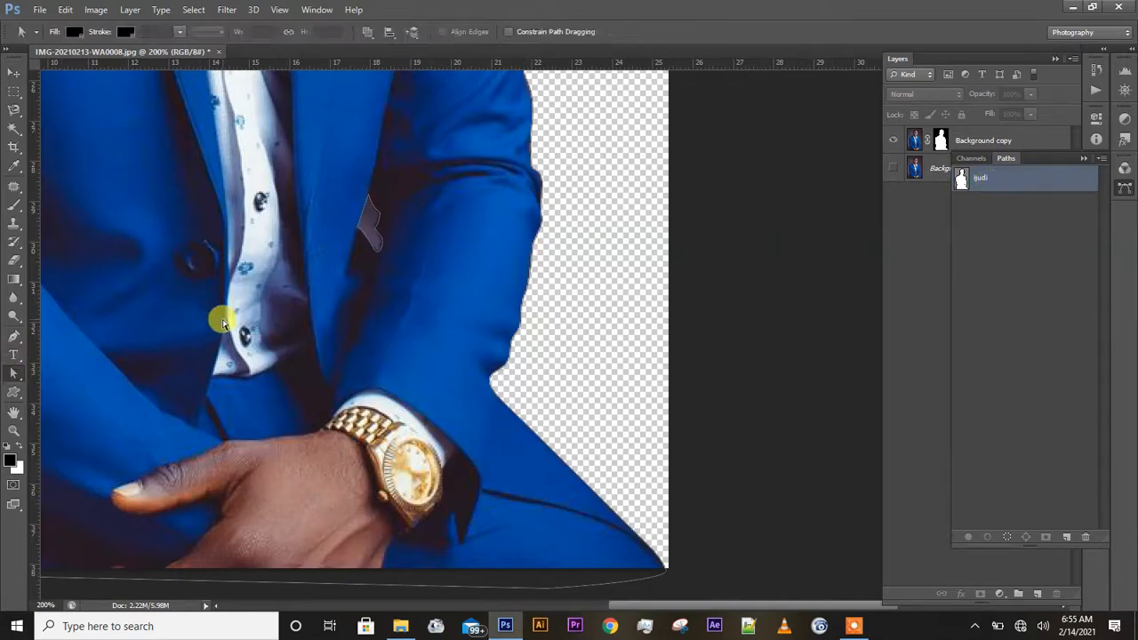
left_click(377, 251)
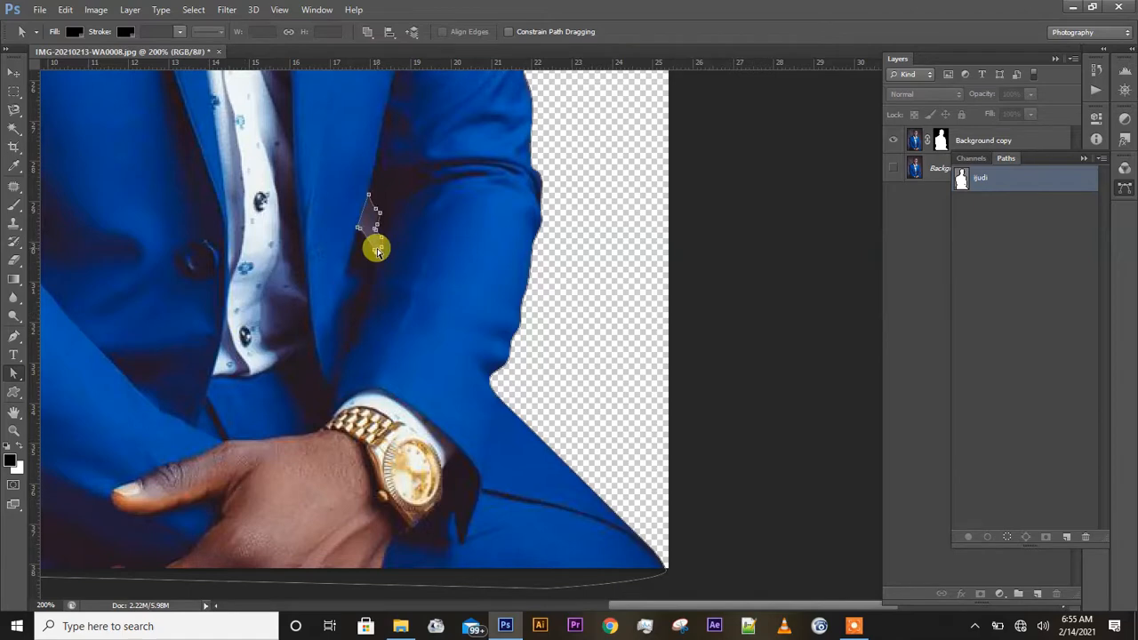
right_click(377, 250)
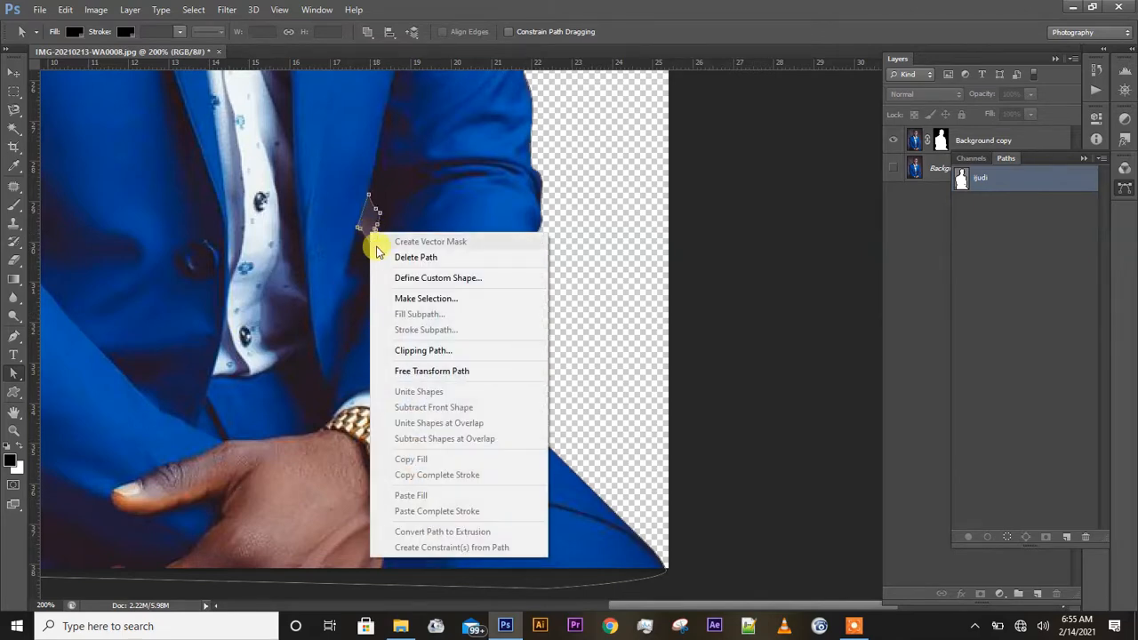
left_click(388, 298)
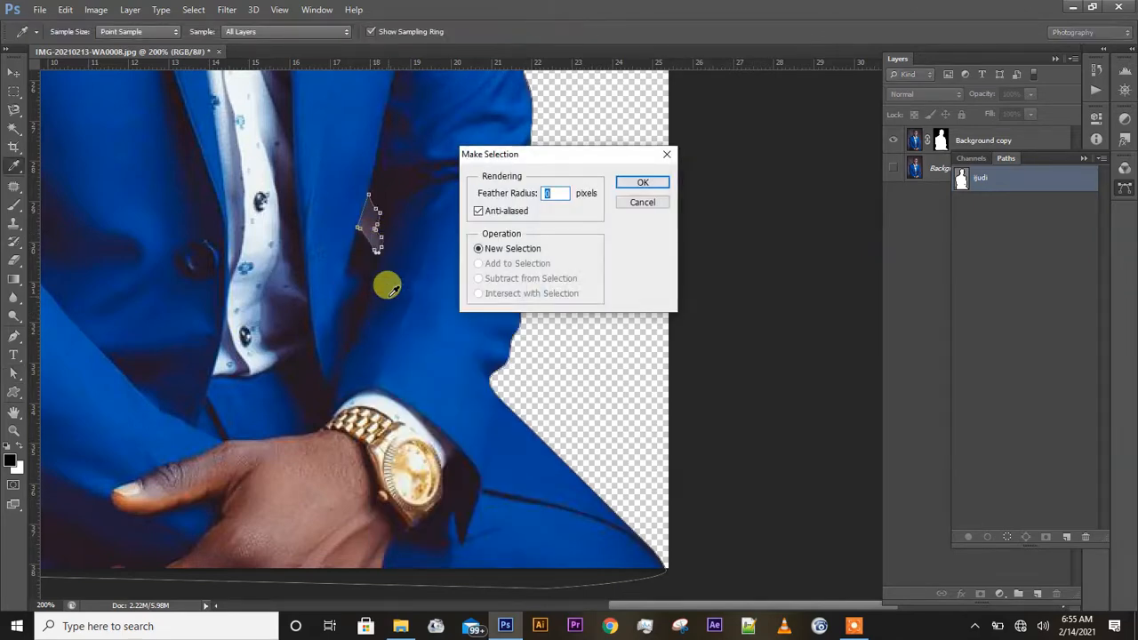
key("Return")
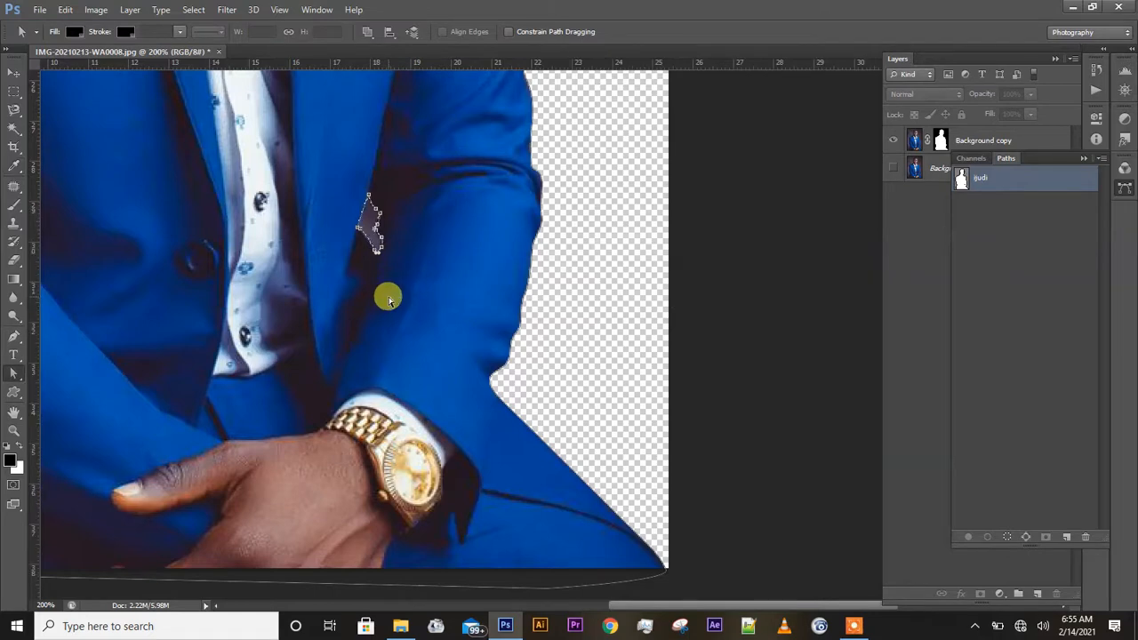
left_click(989, 279)
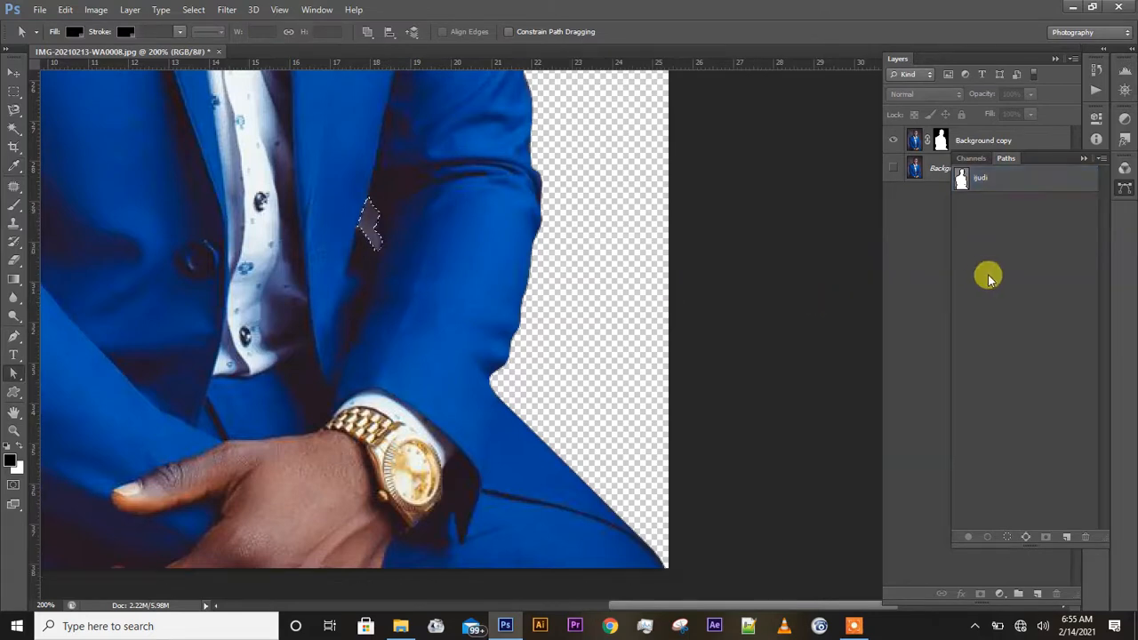
Step: Fill the selected arm gap with black on the Background copy layer's mask to hide it, and deselect
left_click(941, 139)
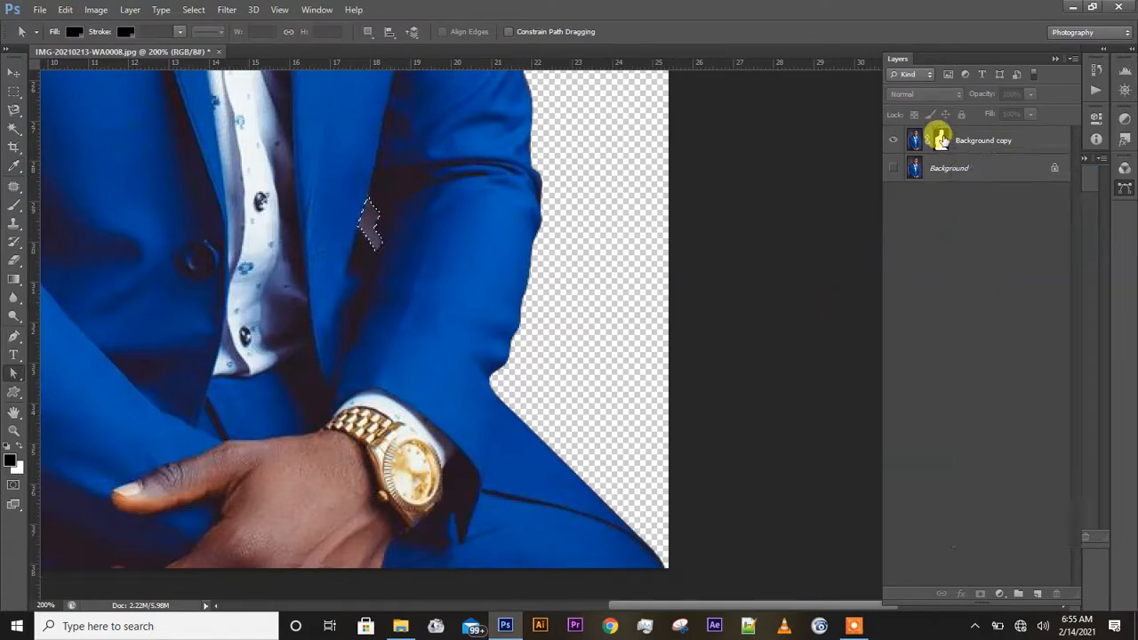
left_click(941, 139)
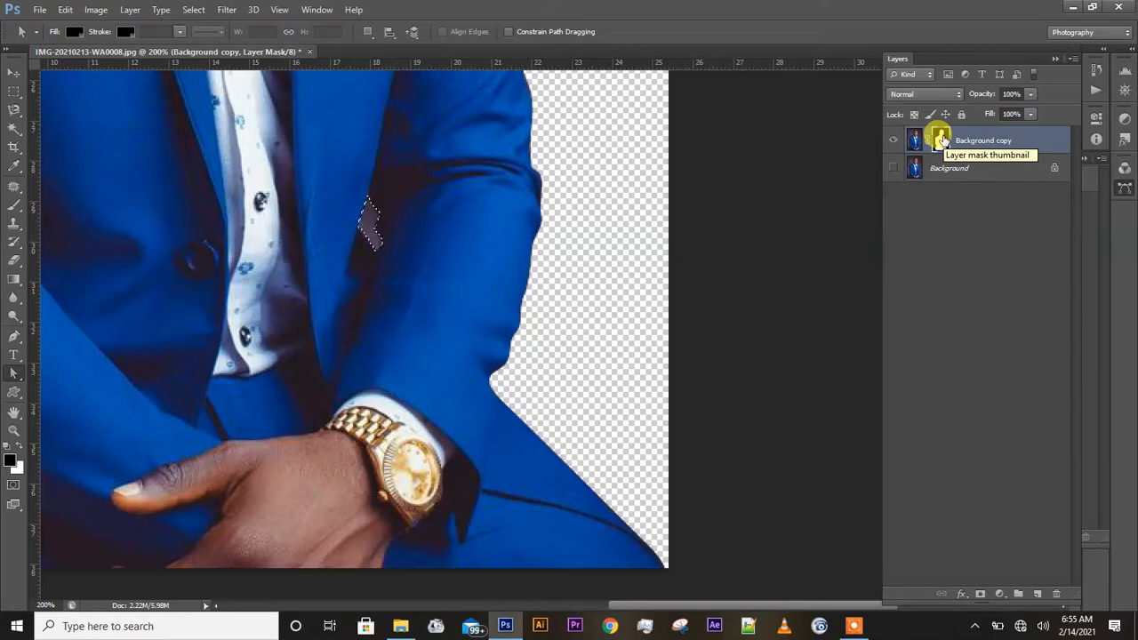
key("x")
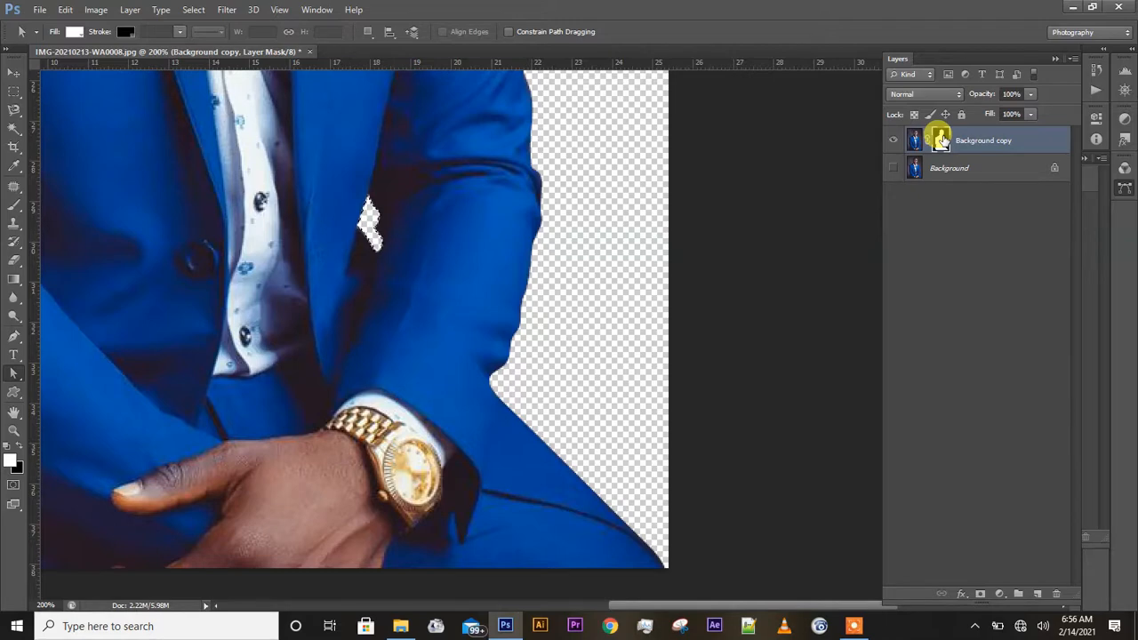
key("ctrl+d")
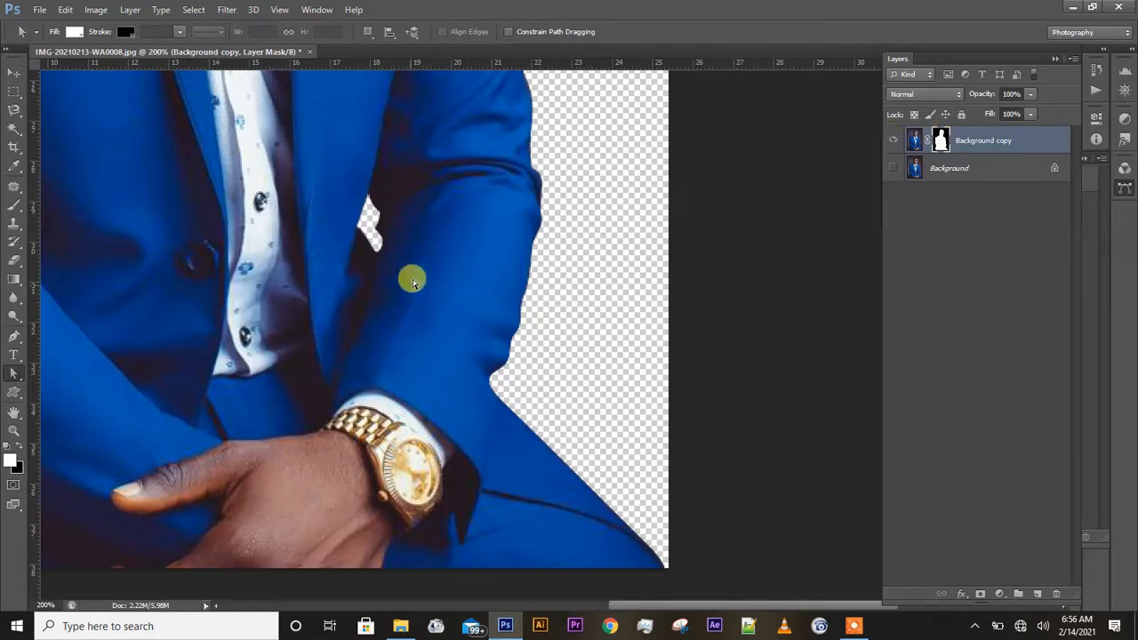
Step: Check the cutout's edges up to the hair, and duplicate the masked Background copy layer
scroll(691, 231, "up", 5)
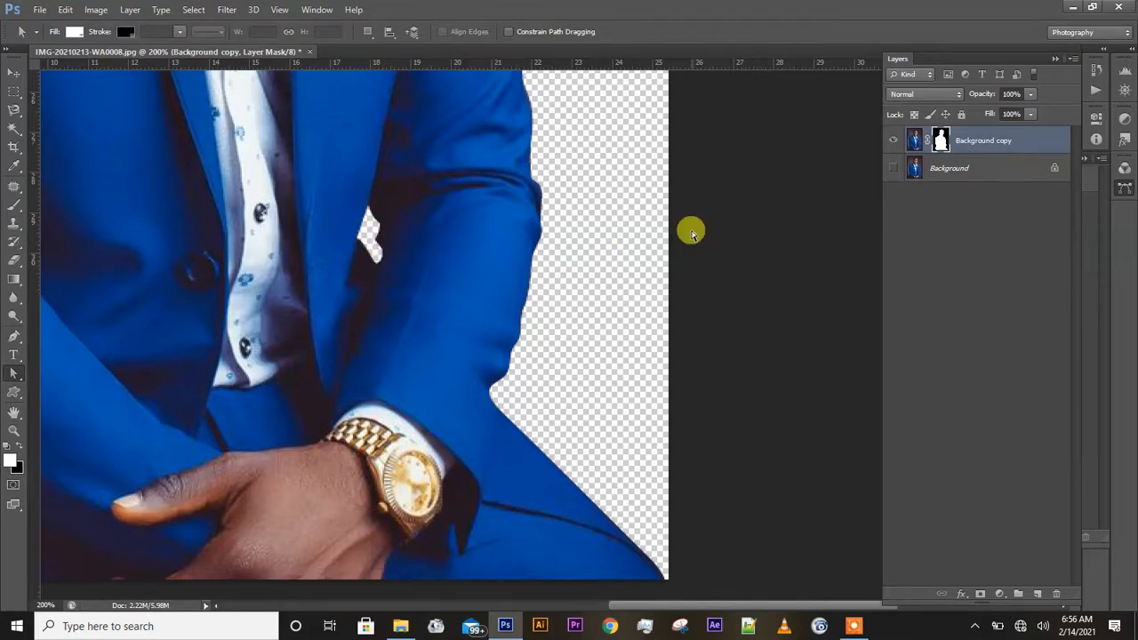
scroll(692, 233, "up", 8)
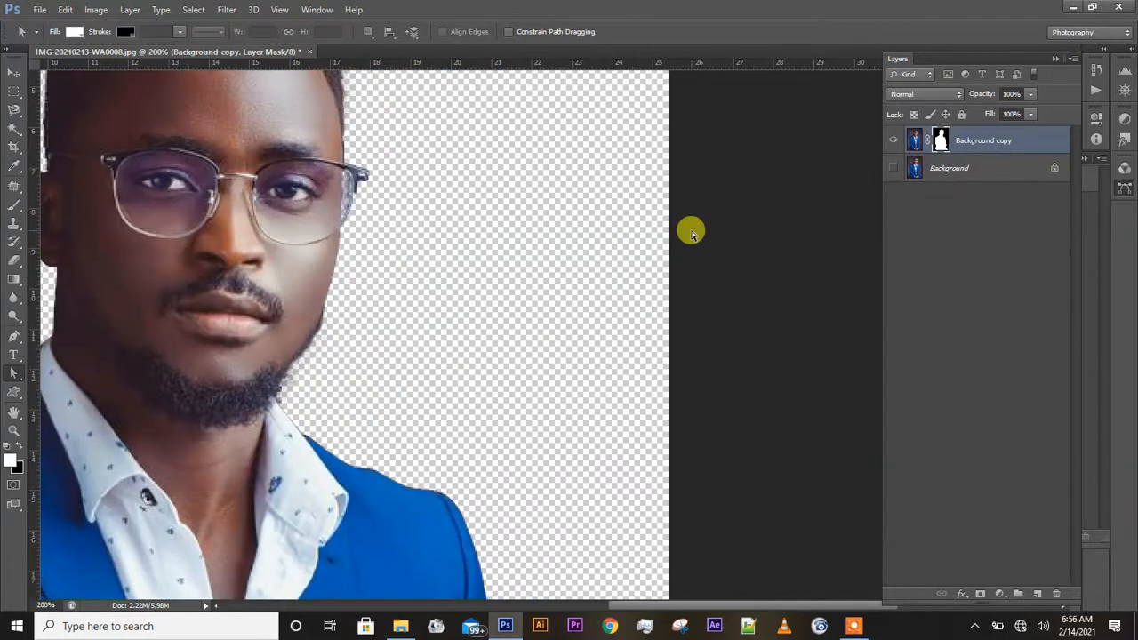
scroll(692, 233, "up", 2)
scroll(694, 233, "left", 5)
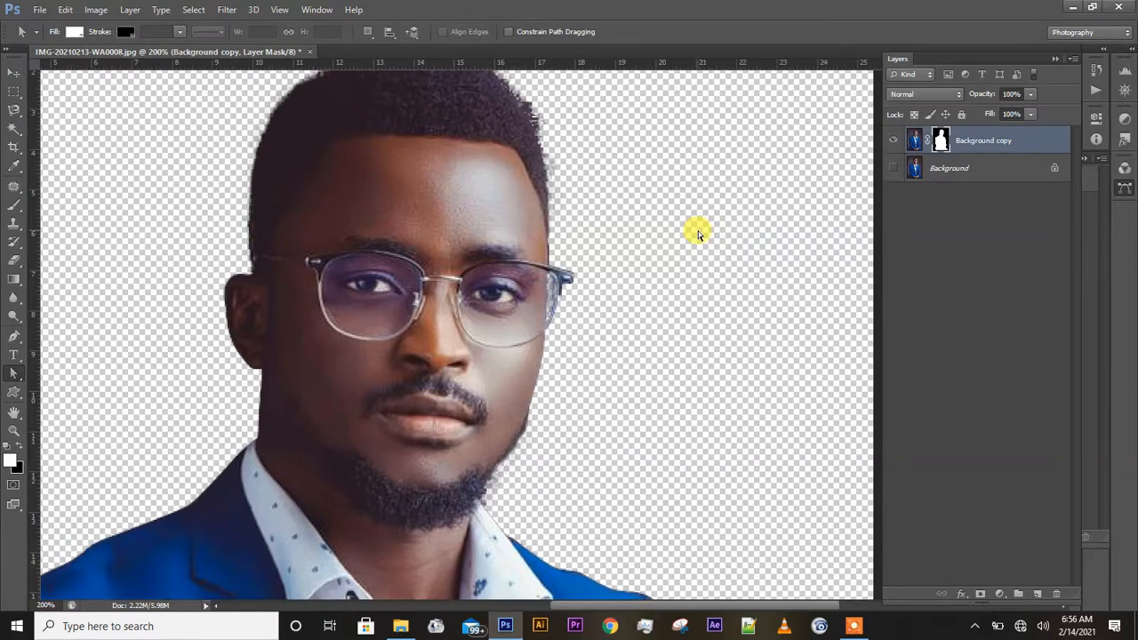
scroll(698, 233, "up", 1)
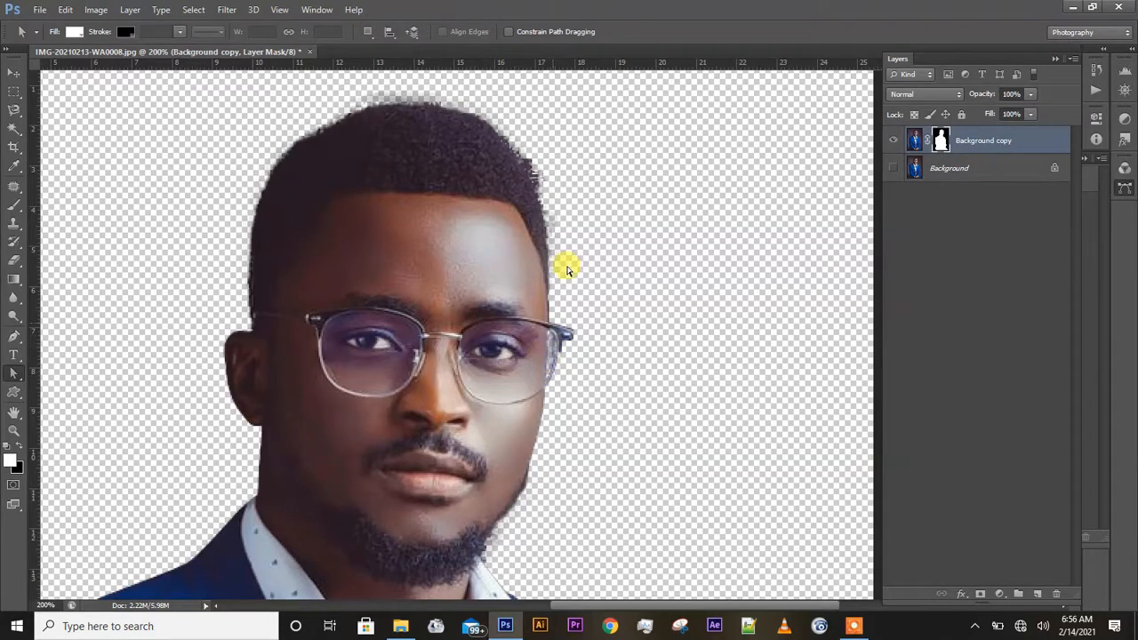
scroll(571, 213, "up", 1)
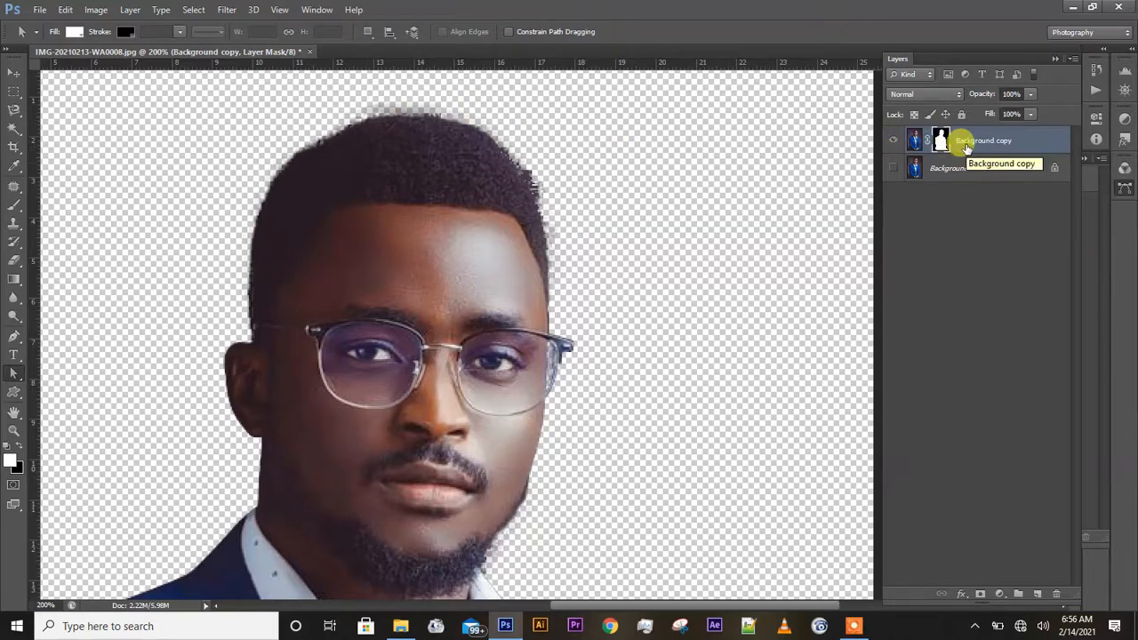
key("ctrl+j")
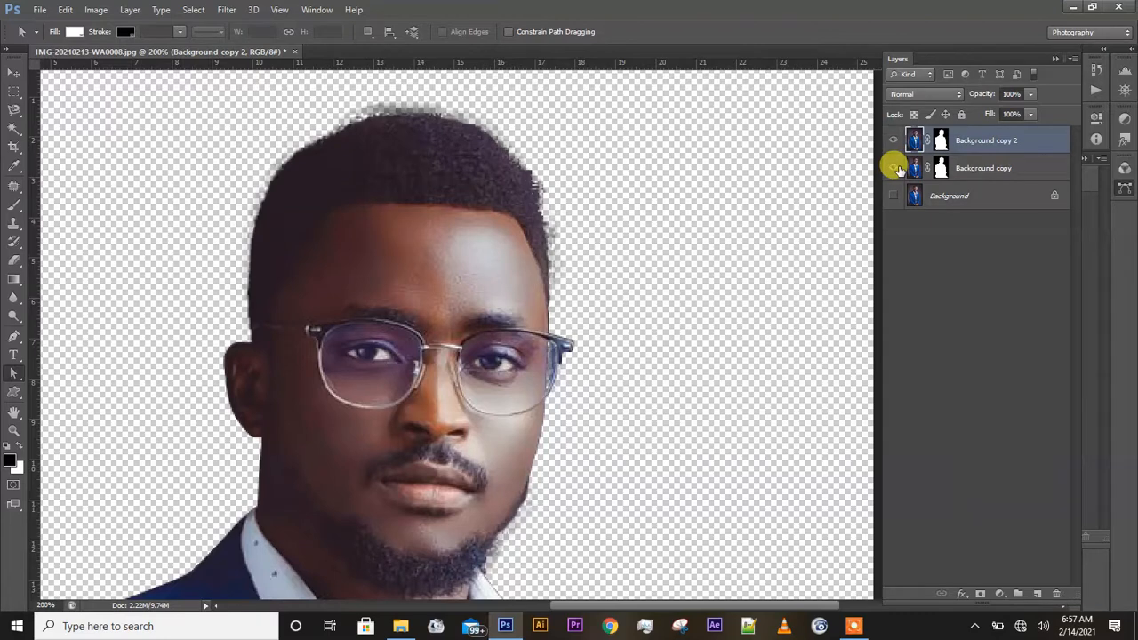
Step: Hide the Background copy layer and mark it with the Orange colour label
left_click(894, 168)
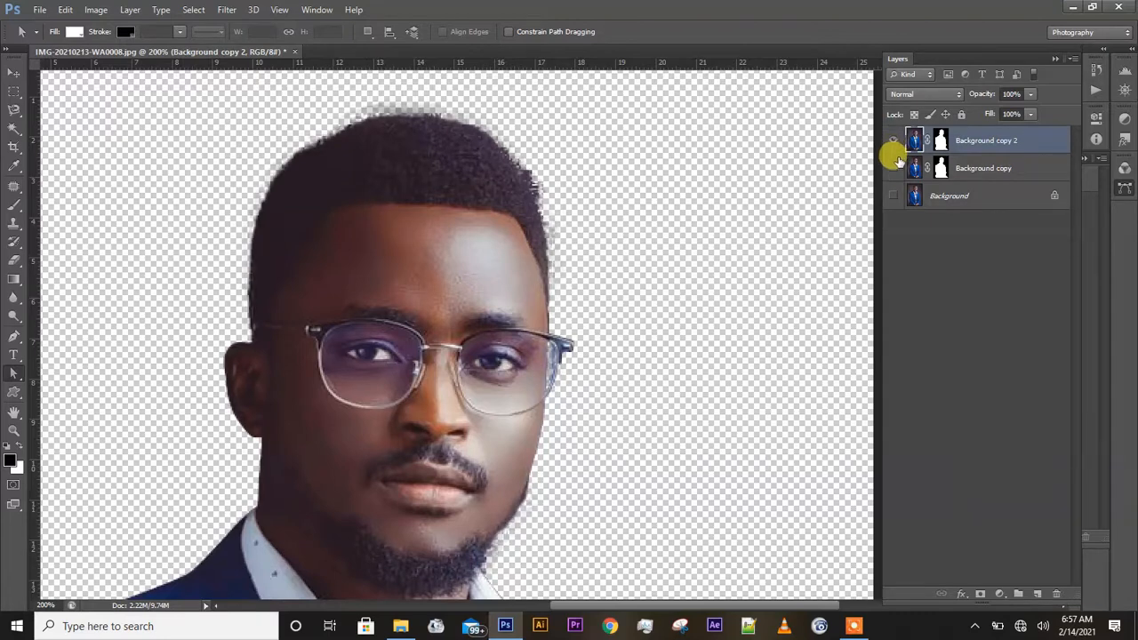
right_click(897, 164)
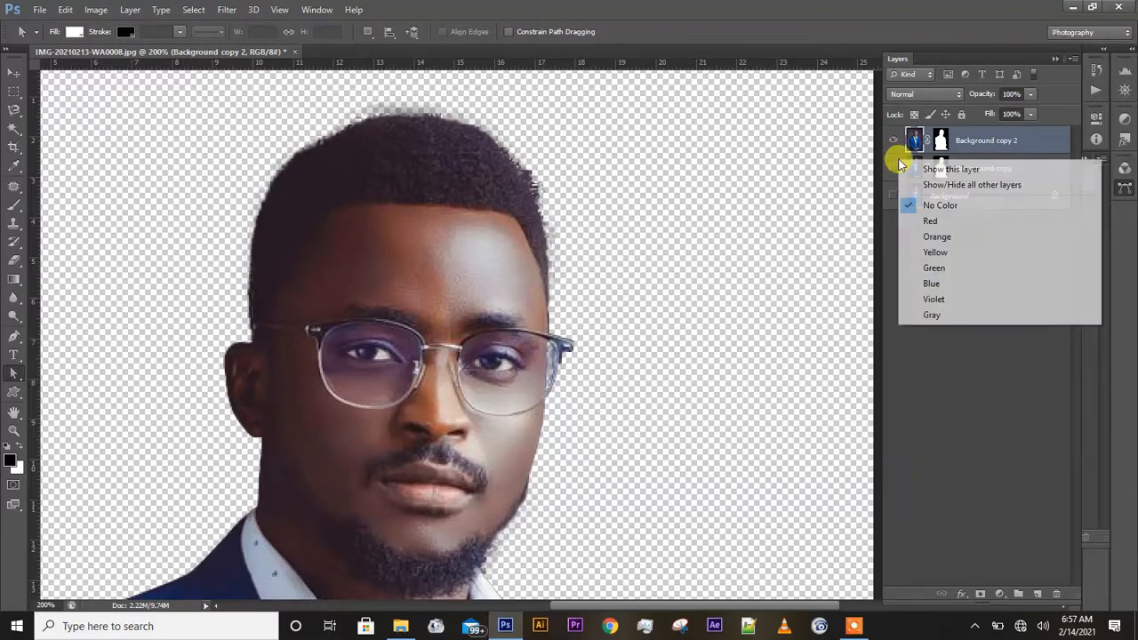
left_click(937, 237)
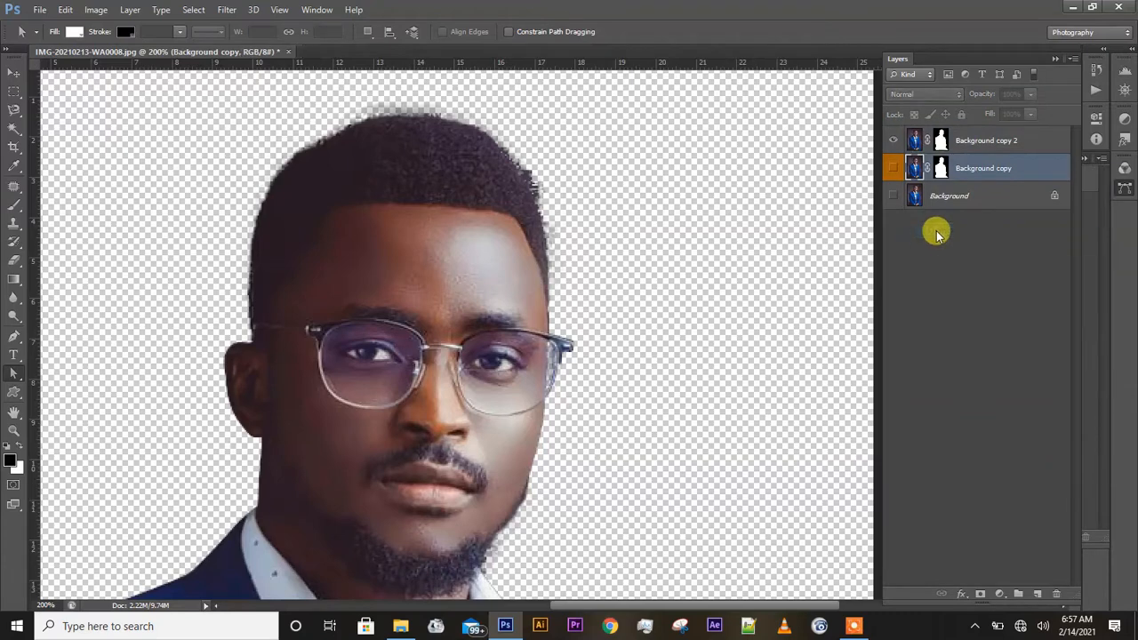
Step: Rename the hidden Background copy layer as source image
double_click(987, 168)
type("source")
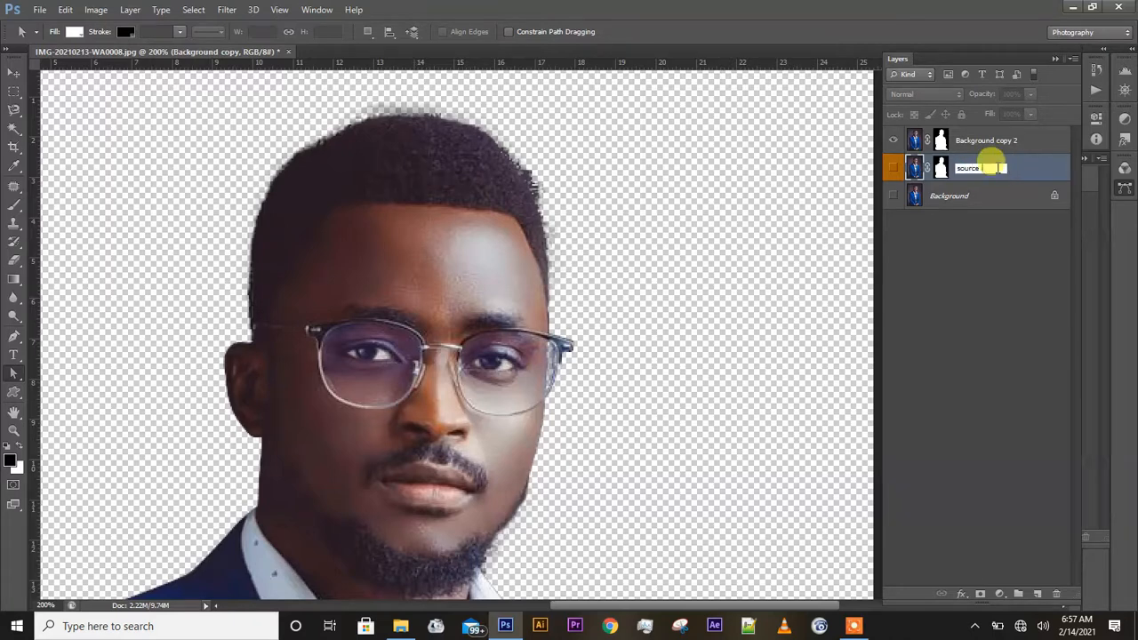
type(" image")
key("Return")
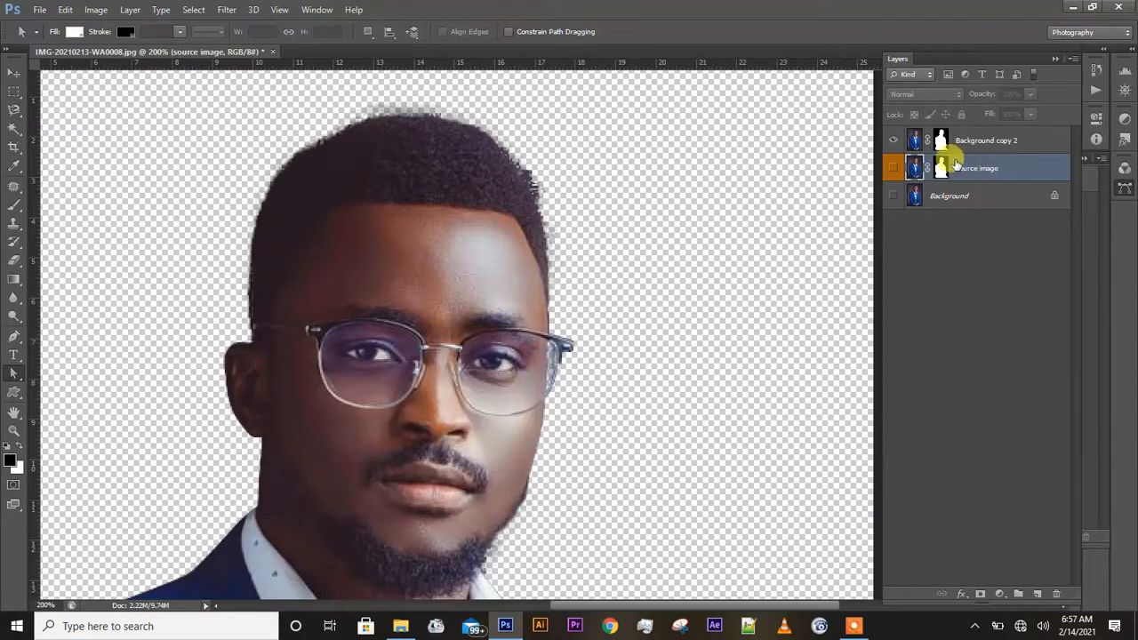
Step: Apply the layer mask of Background copy 2 permanently to its pixels
left_click(995, 151)
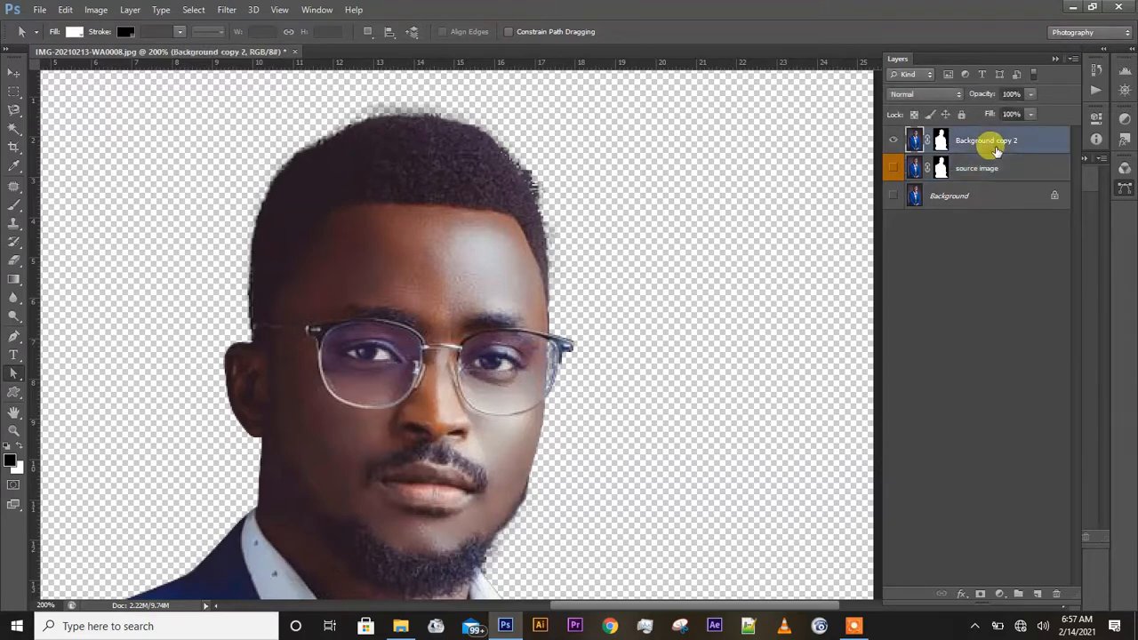
left_click(941, 143)
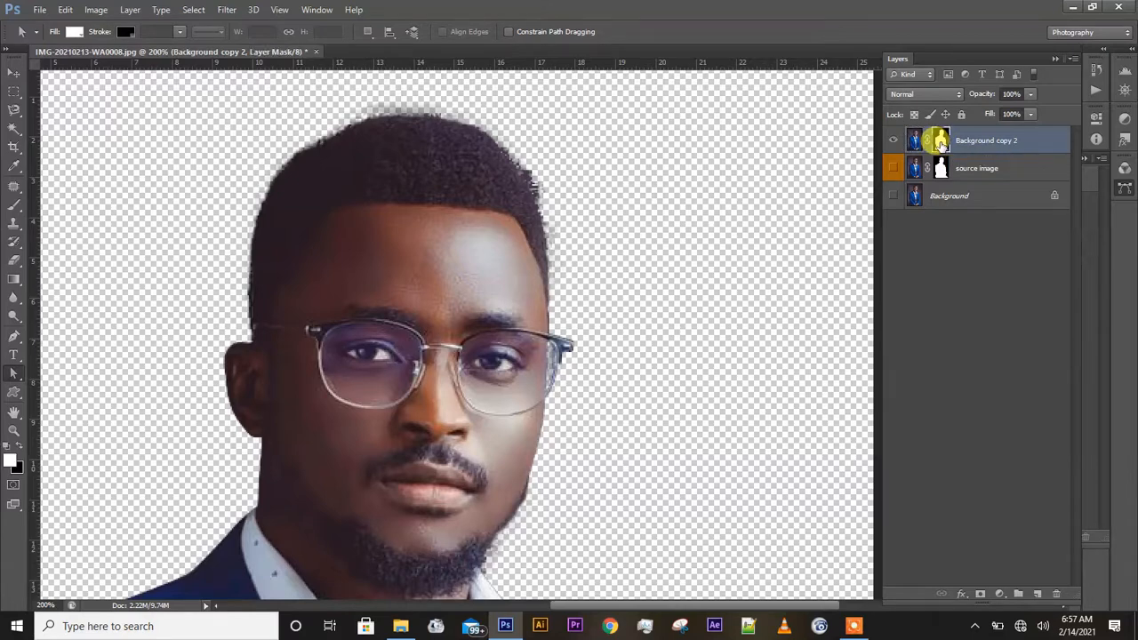
right_click(941, 144)
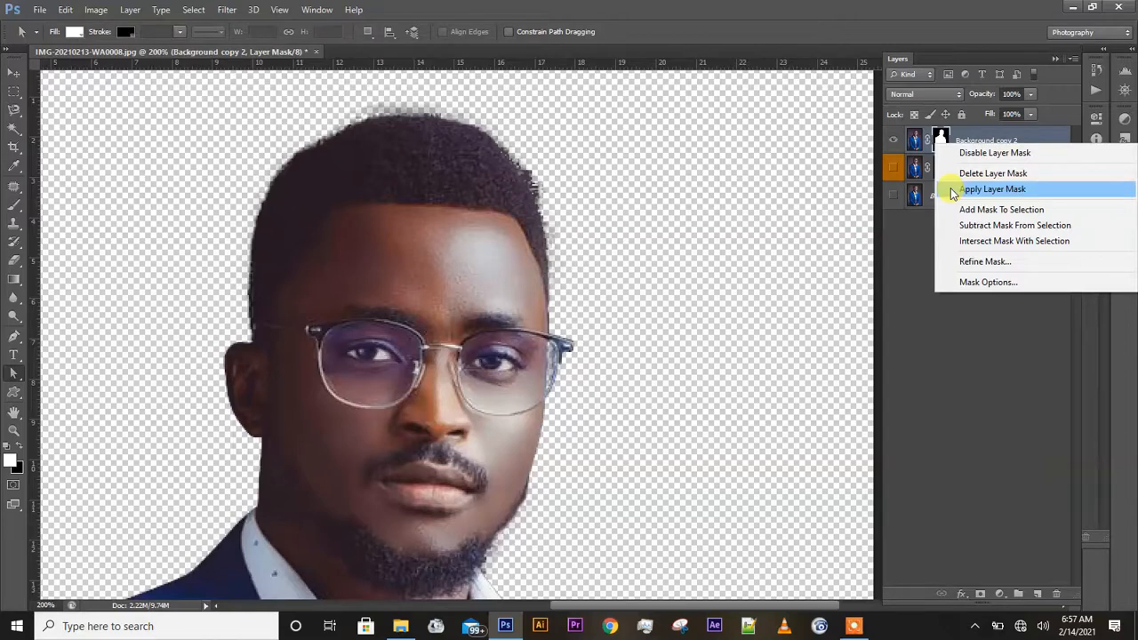
left_click(991, 189)
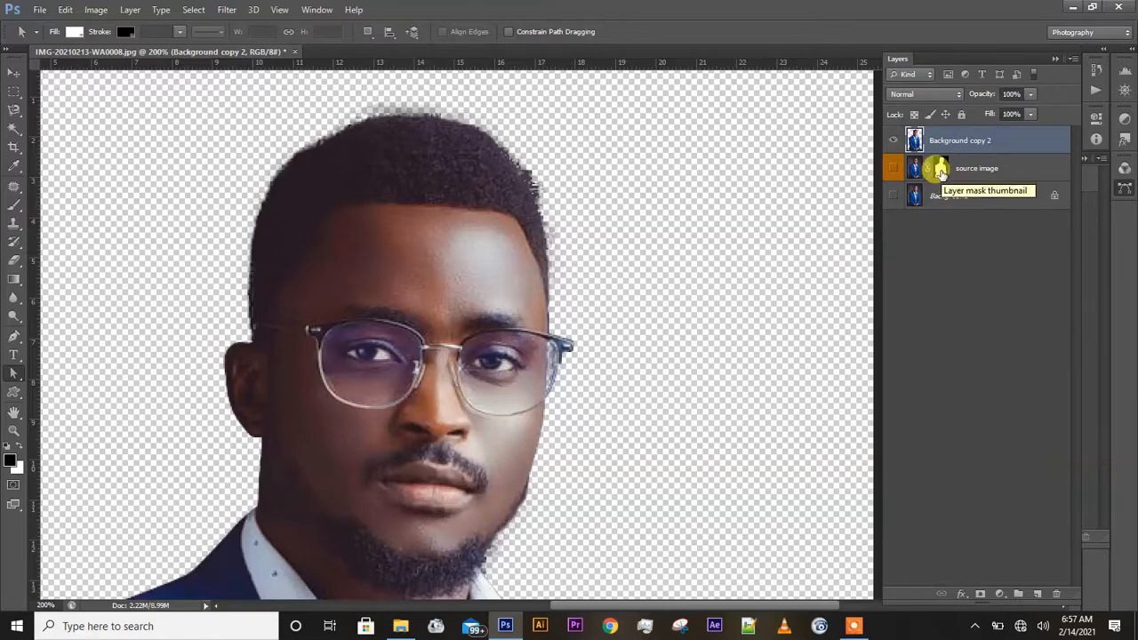
left_click(941, 170)
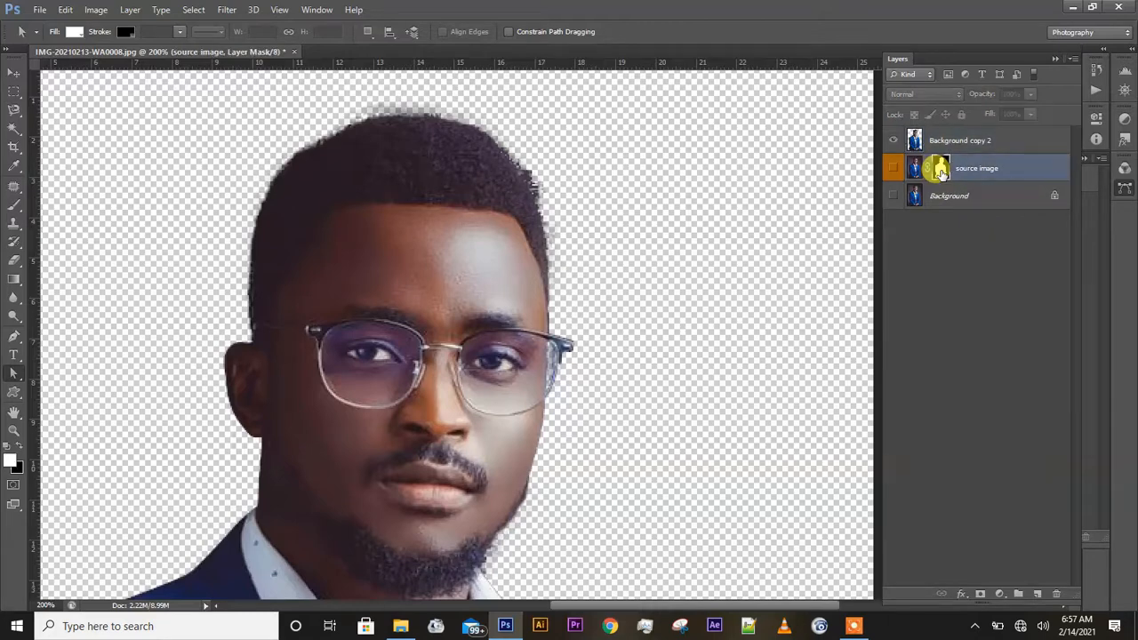
double_click(941, 170)
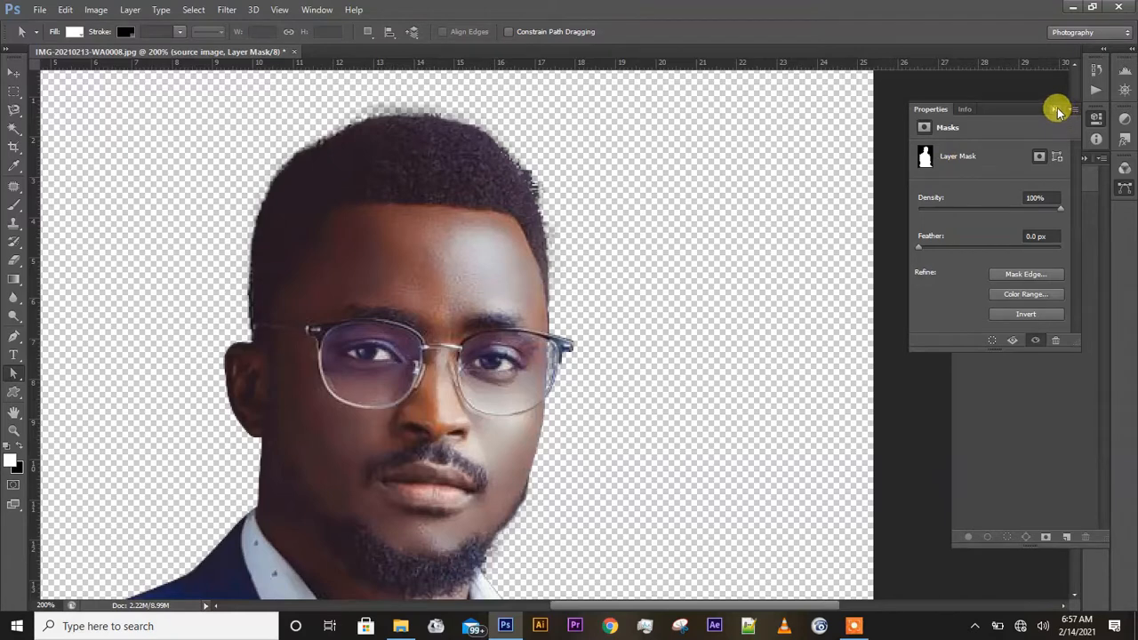
left_click(1057, 110)
left_click(1090, 167)
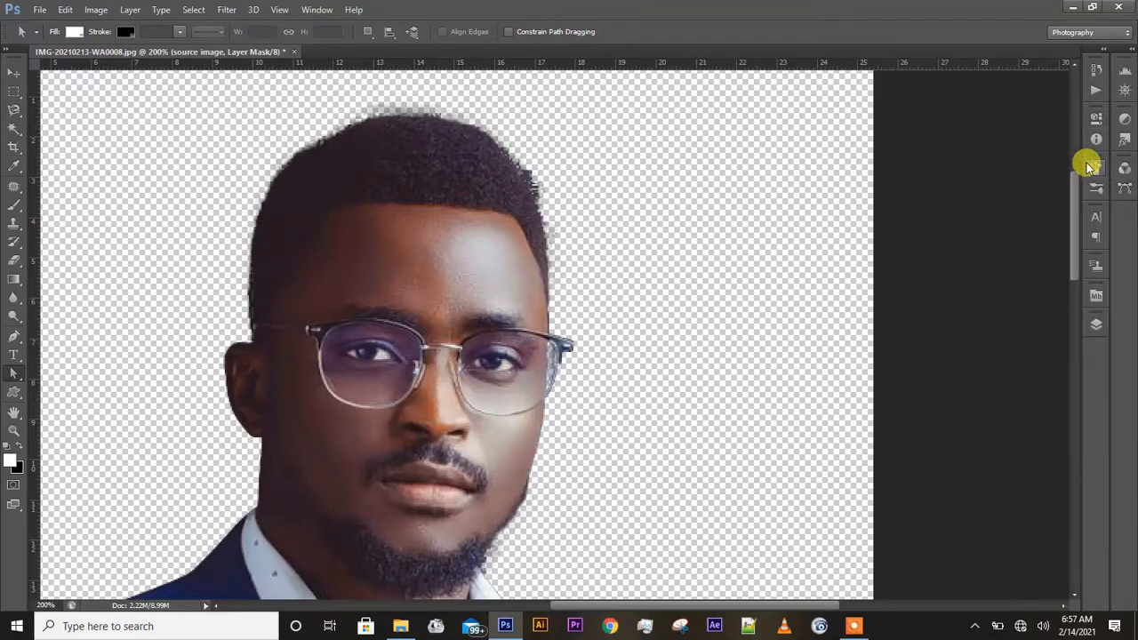
left_click(1098, 326)
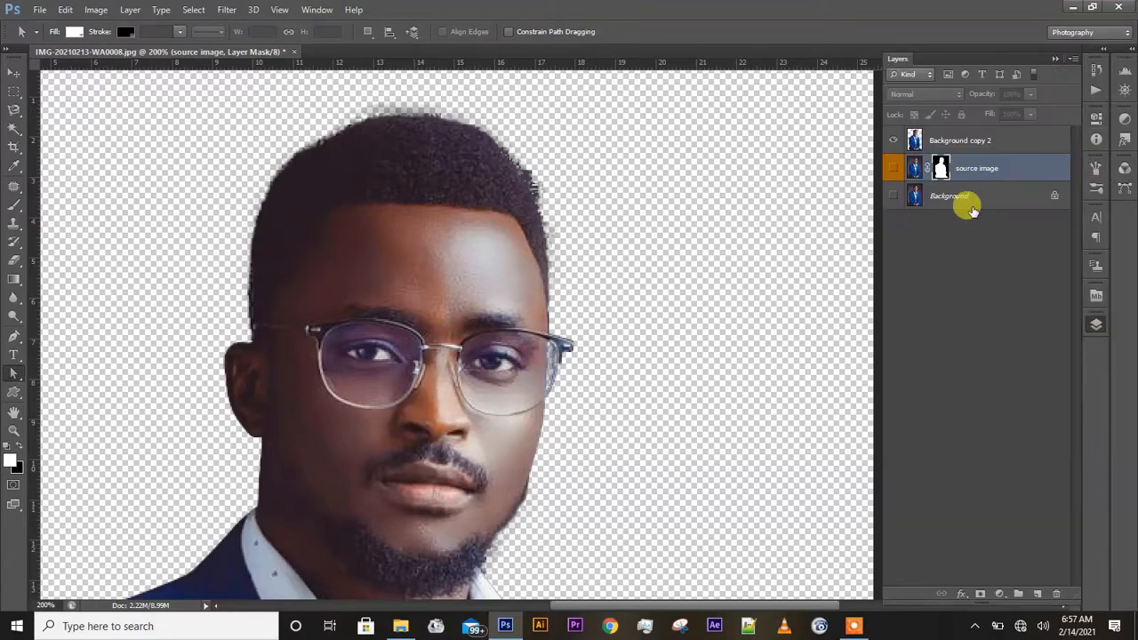
Step: Load the source image layer's mask as a selection and add it as a layer mask on Background copy 2
left_click(940, 169, "ctrl")
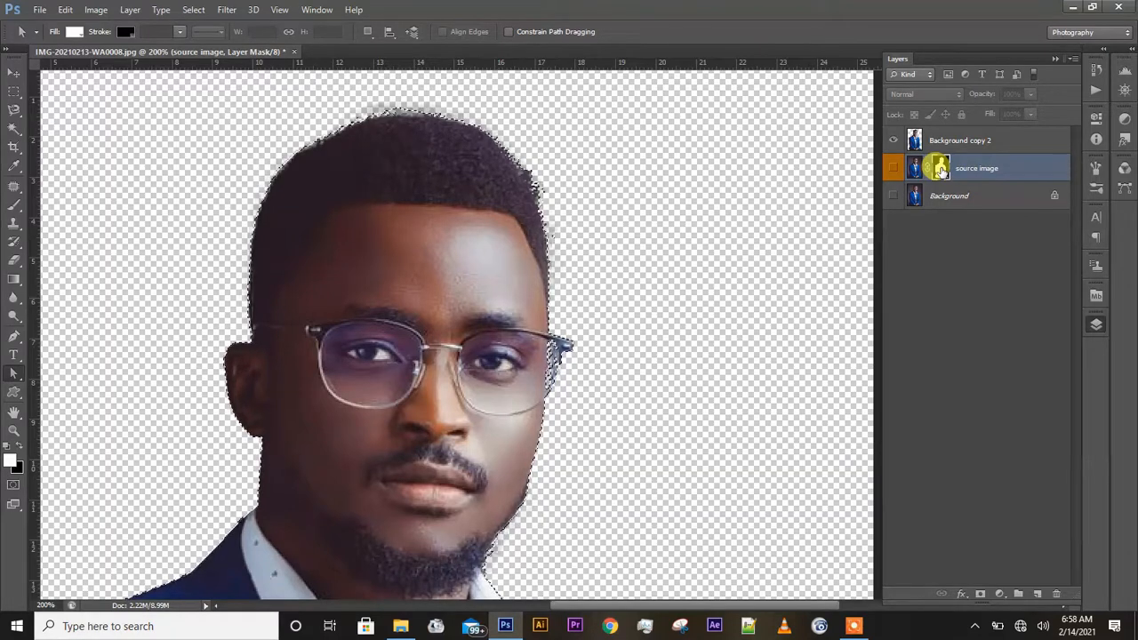
scroll(781, 410, "down", 5)
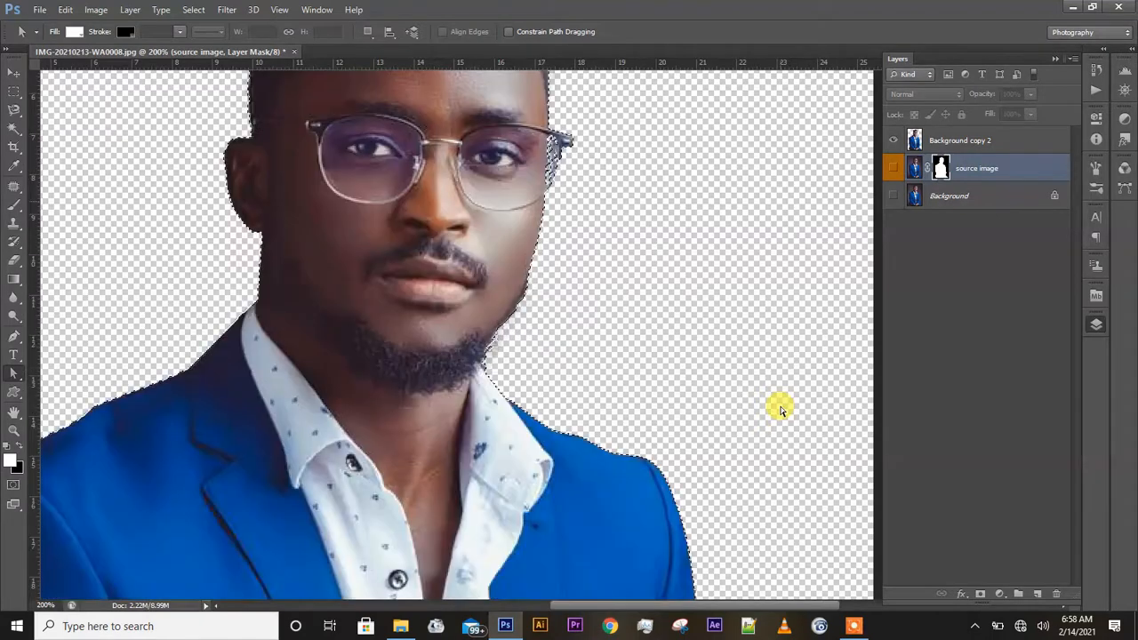
scroll(781, 410, "up", 5)
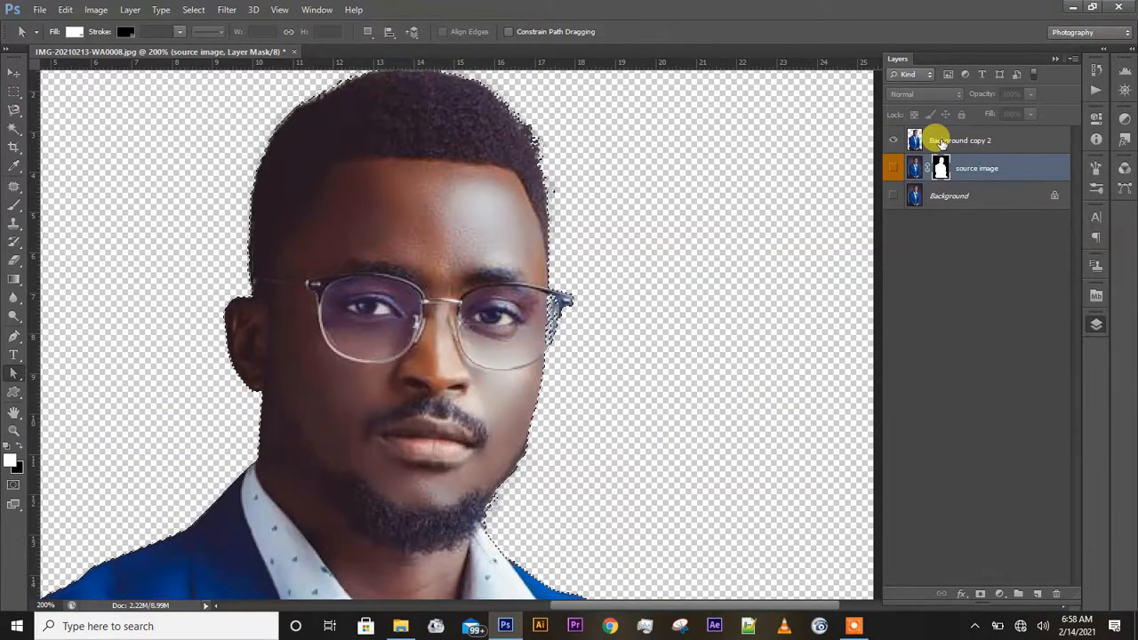
left_click(939, 142)
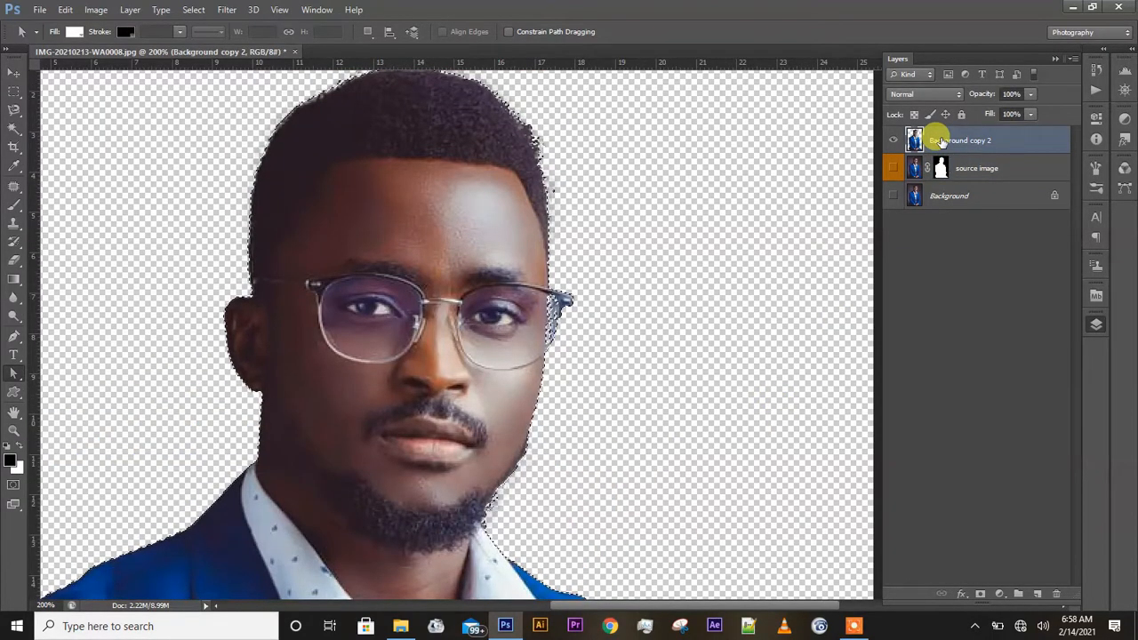
left_click(980, 594)
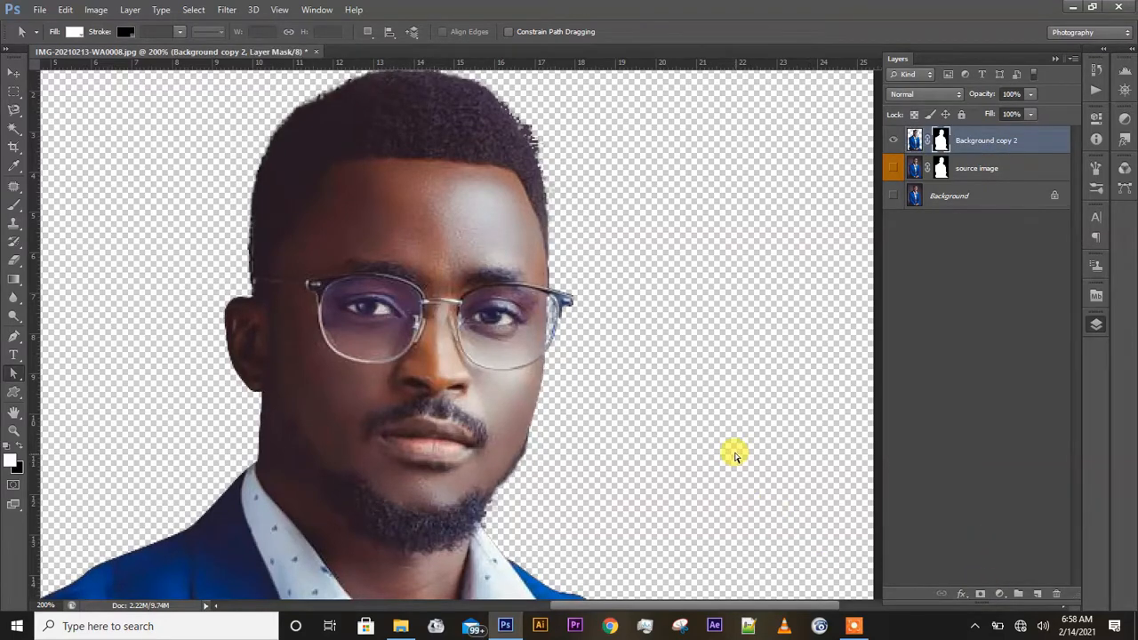
Step: Examine the newly masked cutout's edges from the hair down to the shoulders and jacket
scroll(735, 453, "up", 3)
scroll(735, 454, "down", 2)
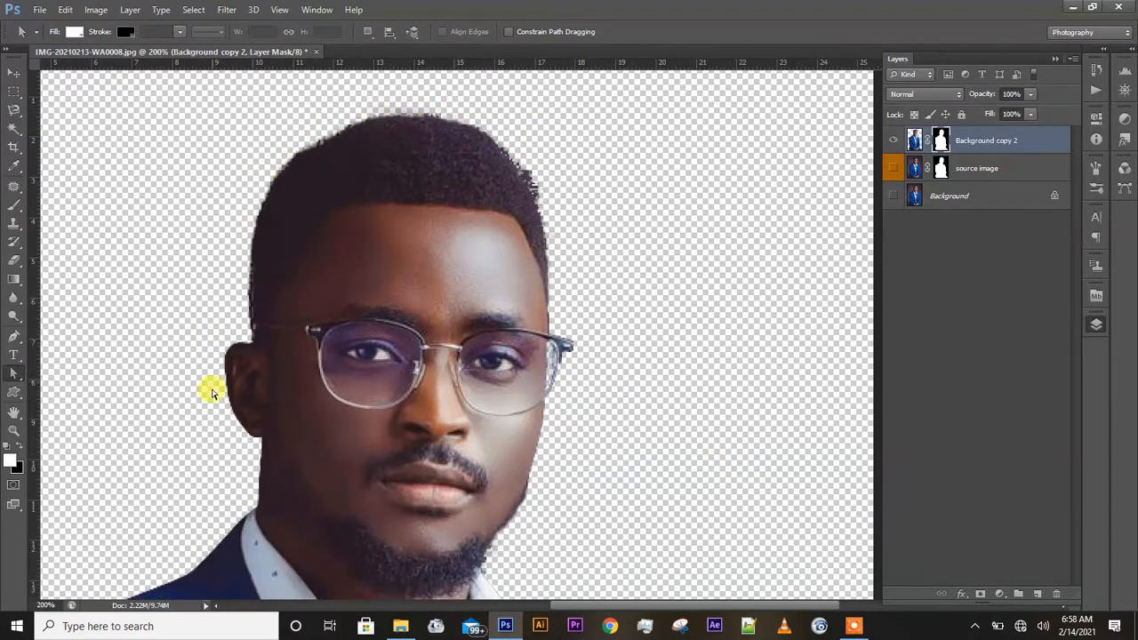
scroll(220, 459, "down", 4)
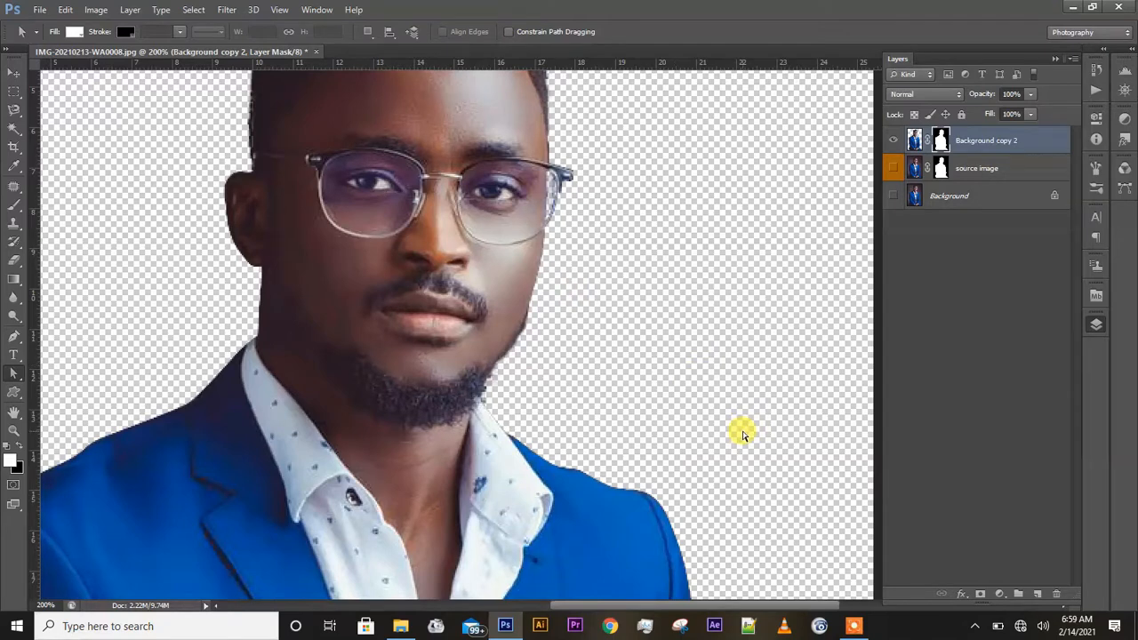
scroll(744, 435, "down", 5)
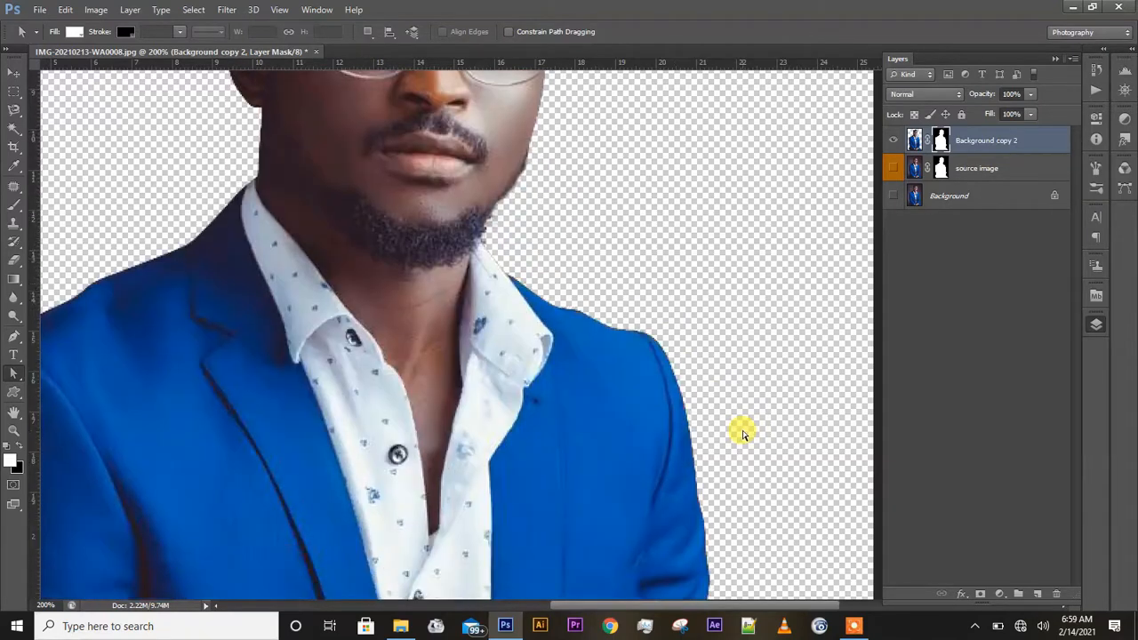
scroll(744, 435, "up", 5)
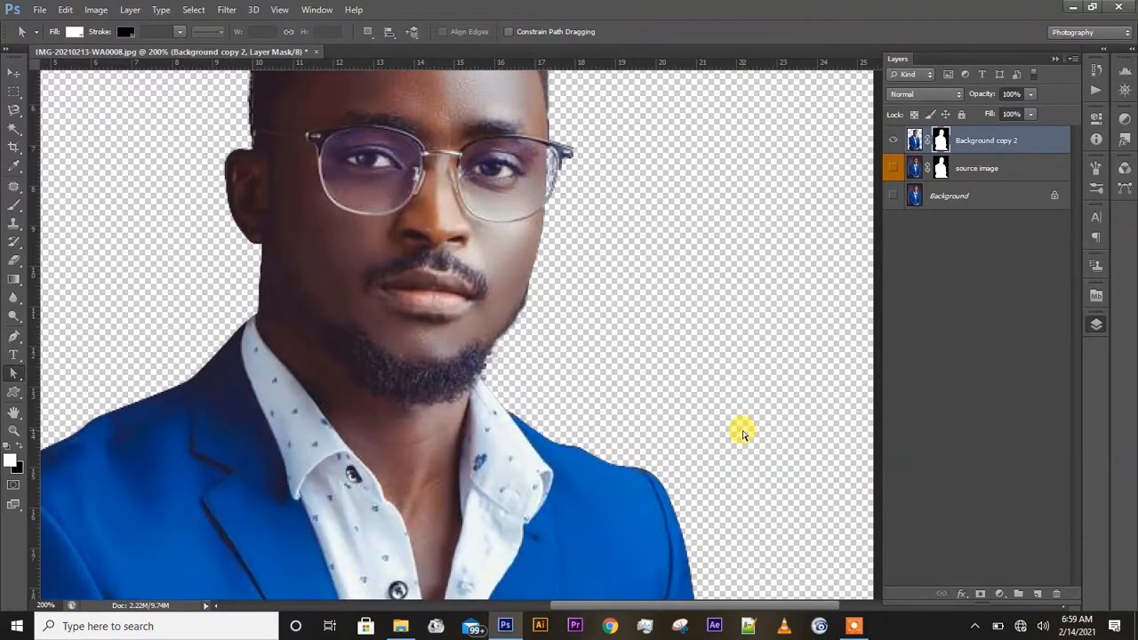
scroll(745, 434, "up", 4)
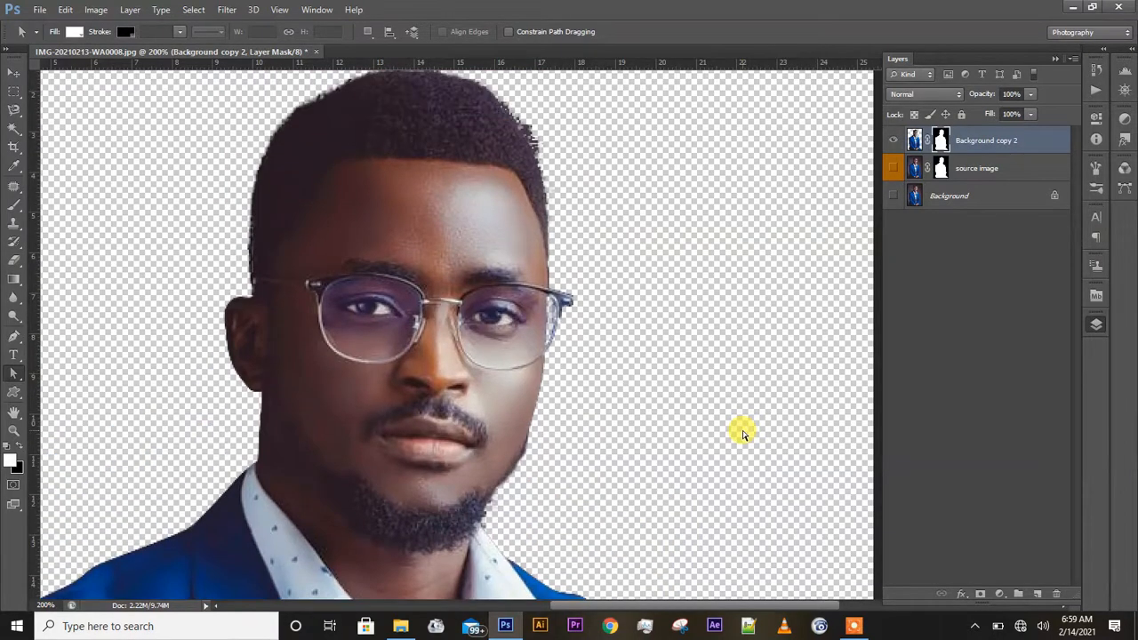
scroll(744, 435, "down", 6)
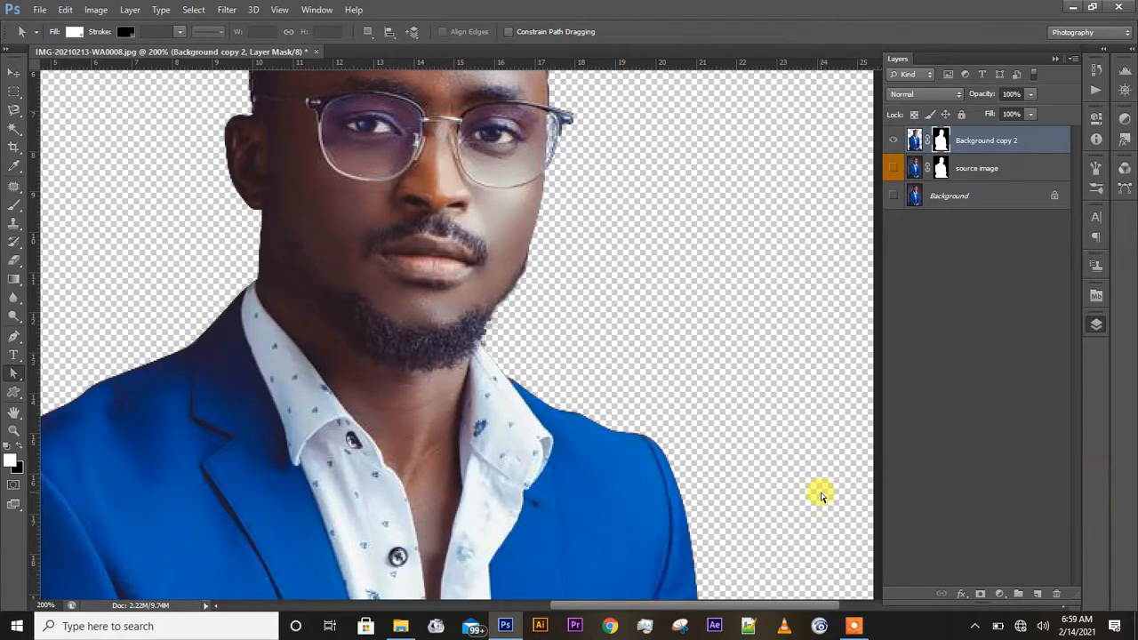
scroll(821, 496, "up", 2)
left_click(852, 627)
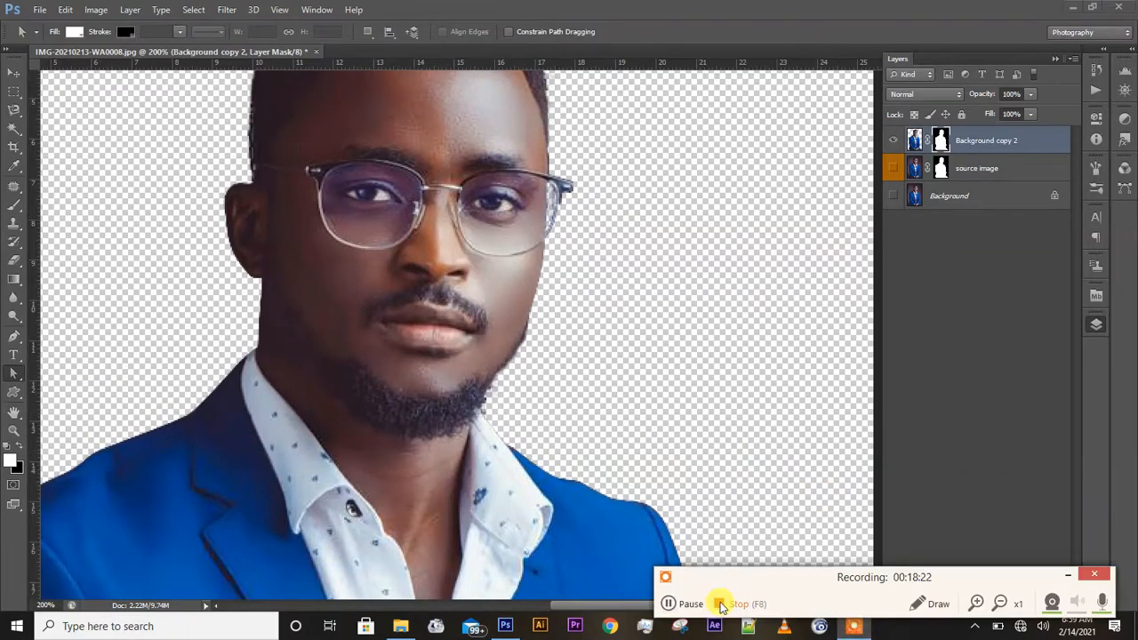
left_click(690, 604)
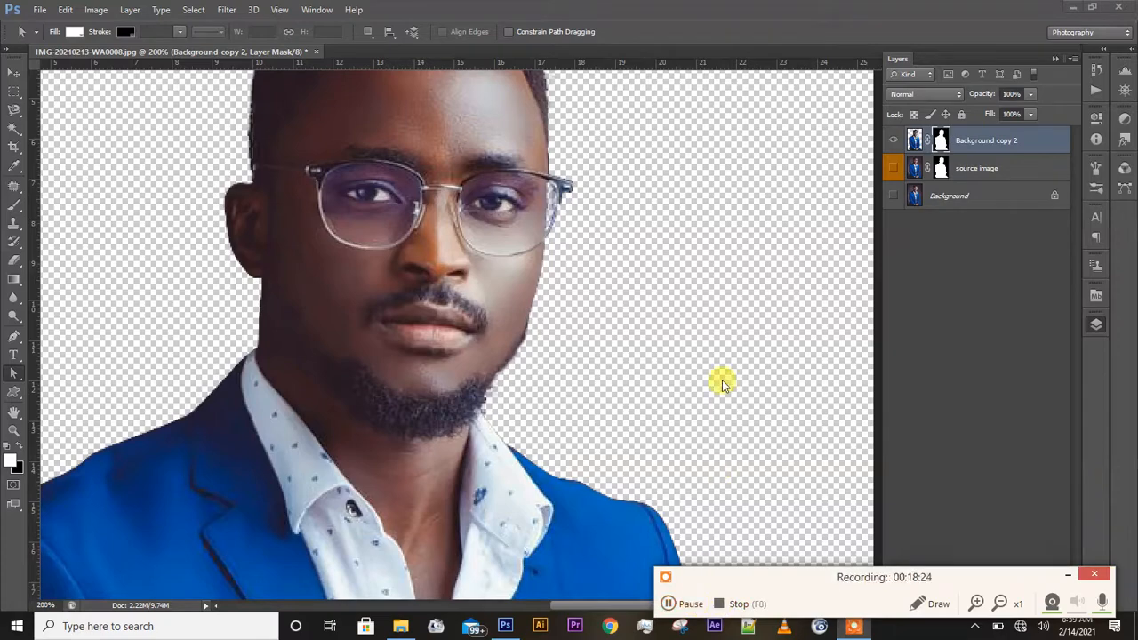
left_click(1073, 579)
scroll(635, 427, "down", 5)
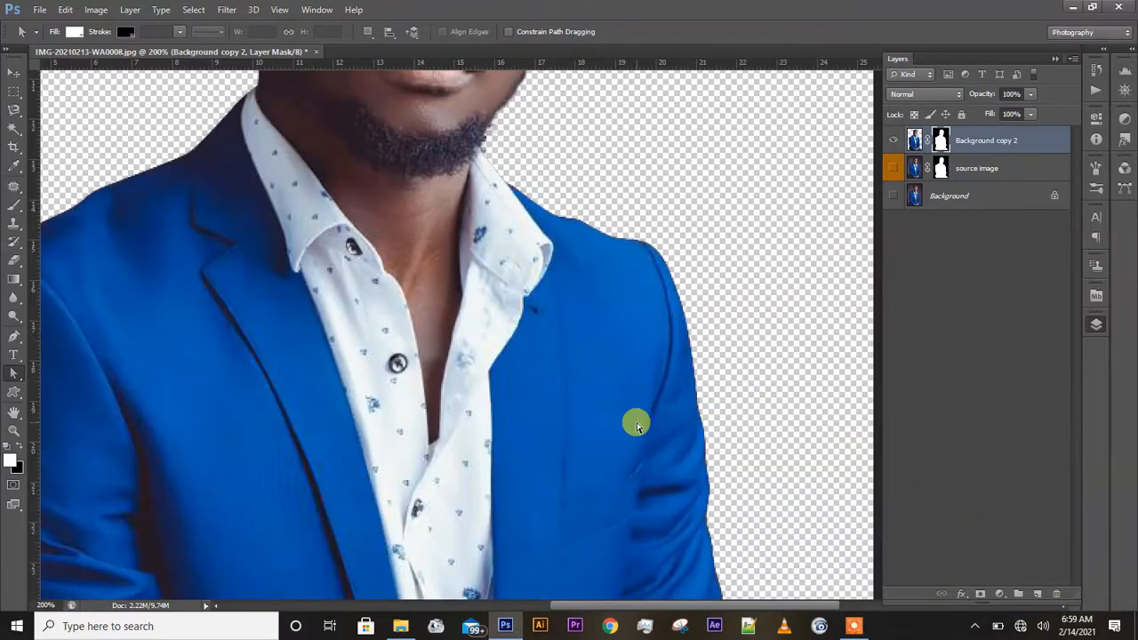
scroll(637, 426, "down", 2)
scroll(636, 426, "up", 7)
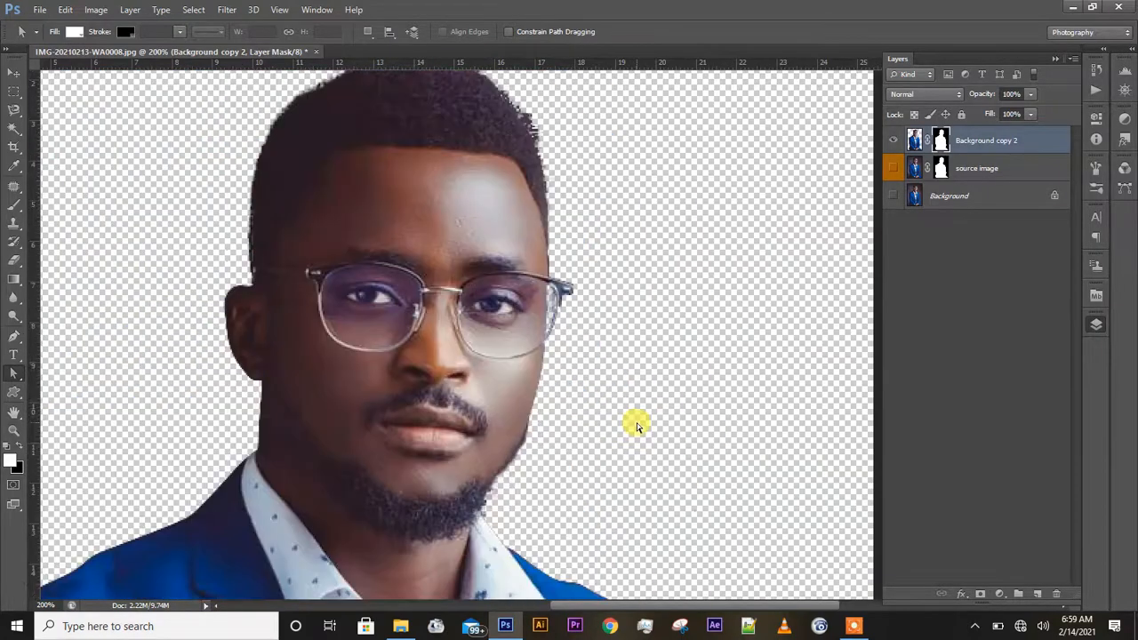
scroll(637, 427, "up", 1)
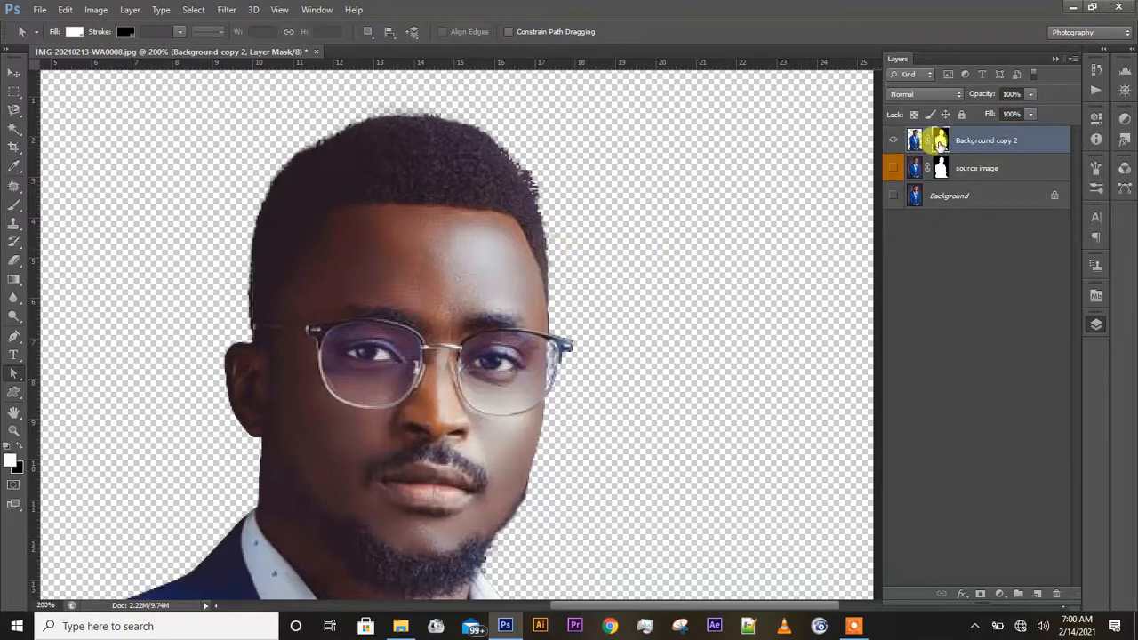
left_click(15, 338)
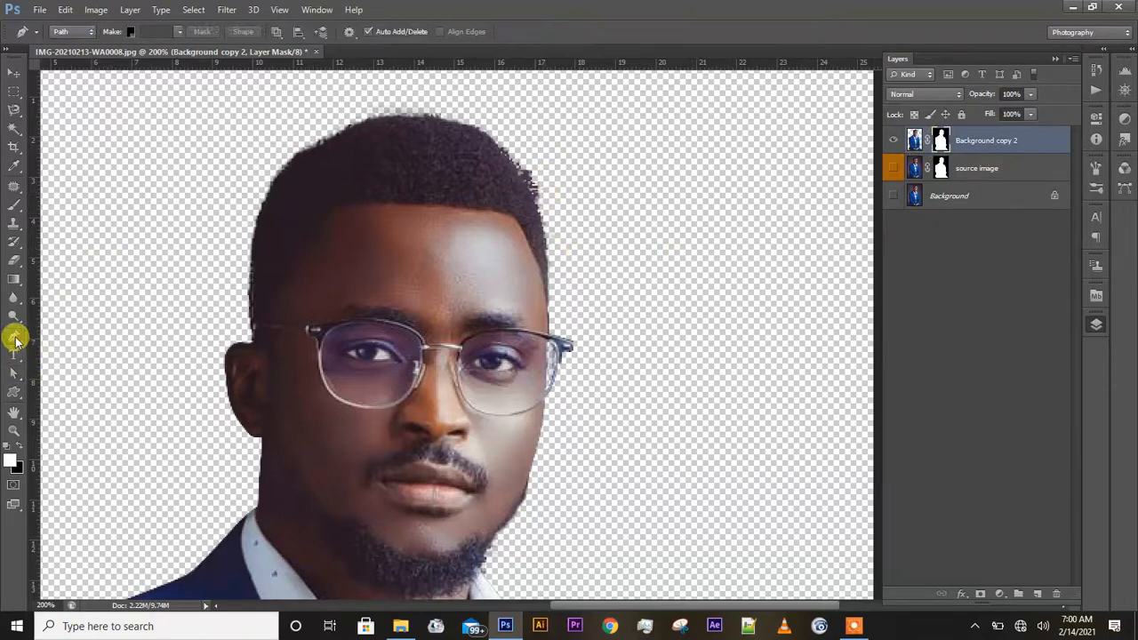
left_click(534, 204)
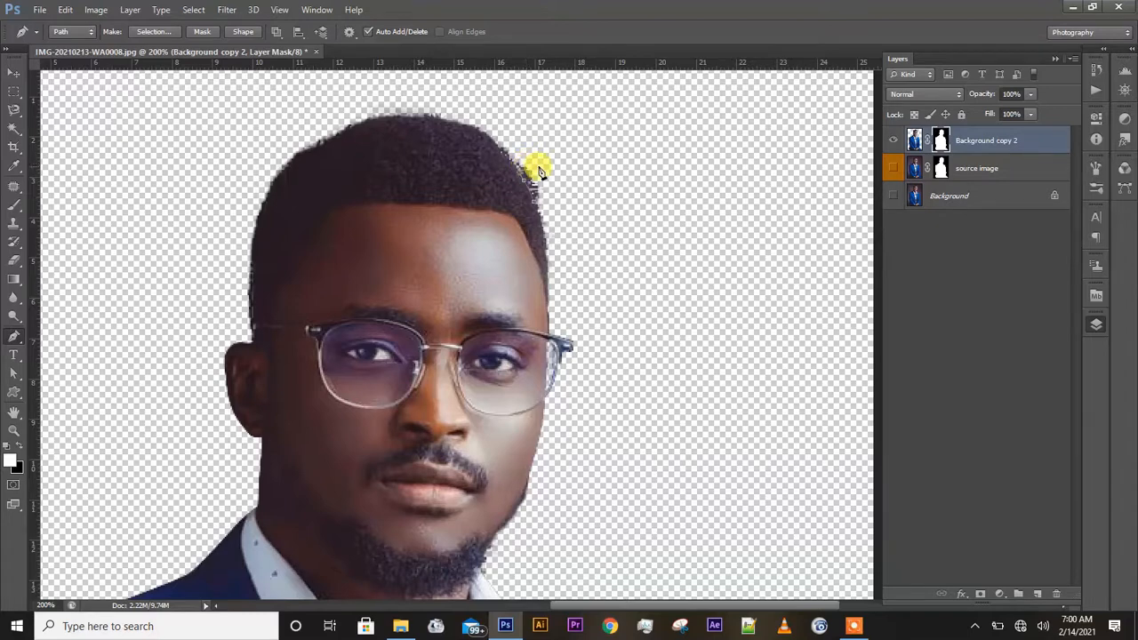
key("ctrl+z")
key("ctrl+plus")
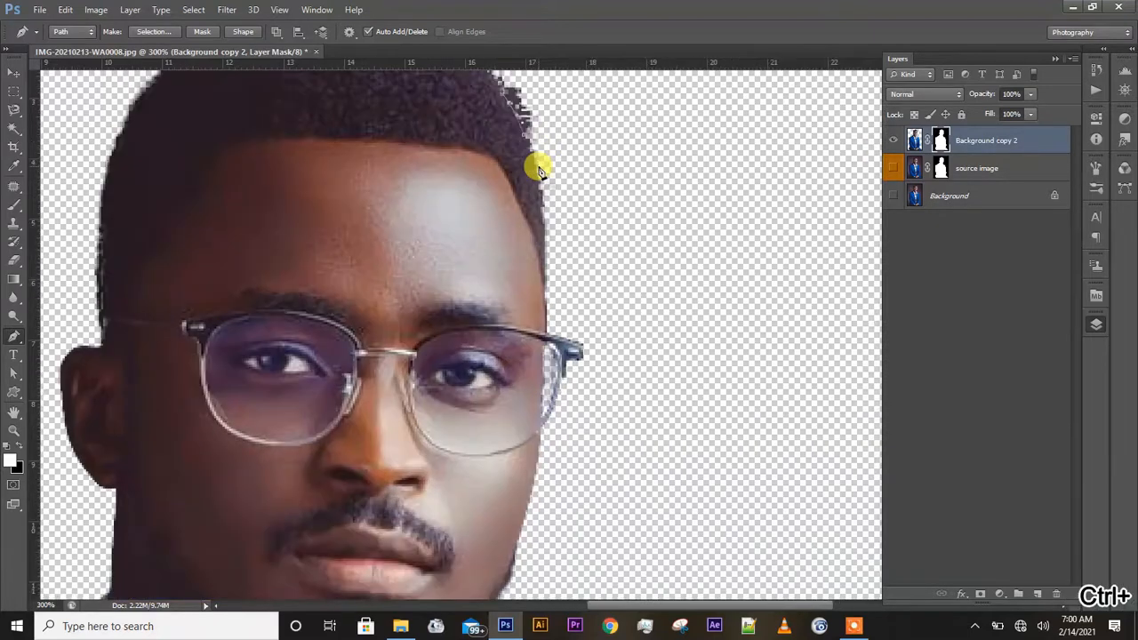
scroll(539, 169, "up", 2)
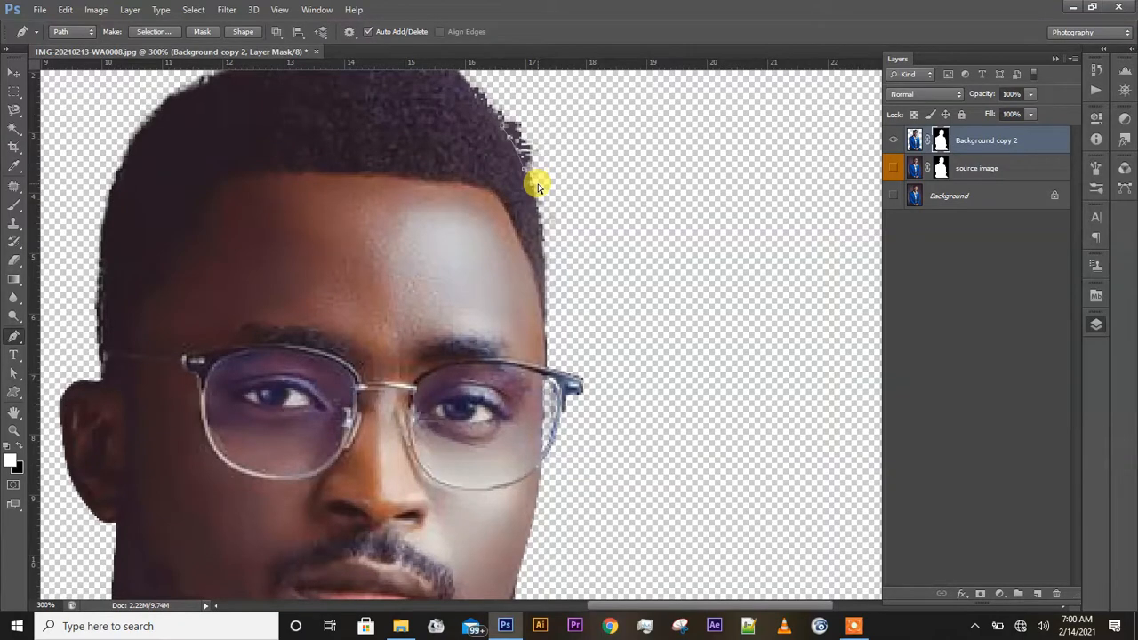
key("ctrl+alt+z")
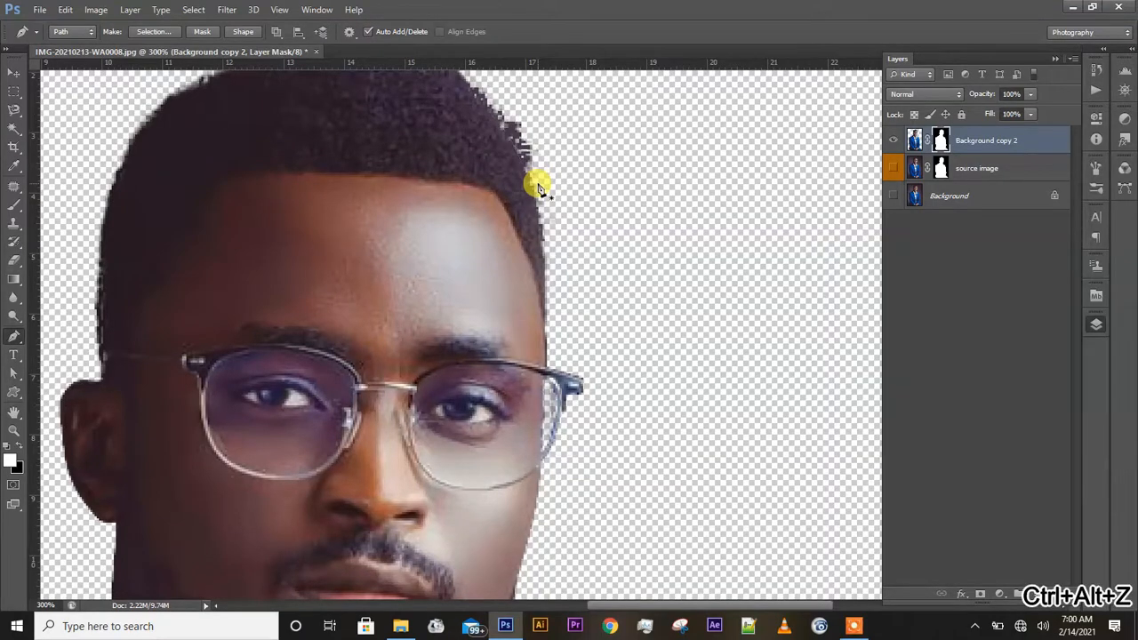
key("ctrl+alt+z")
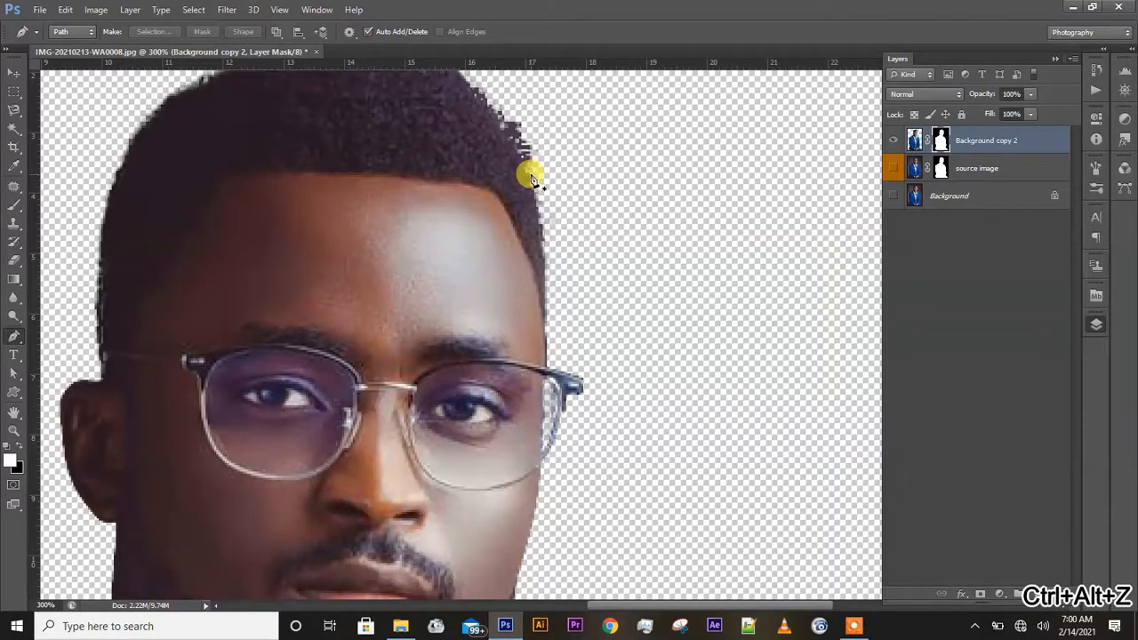
Step: Trace a closed Pen path around the jagged fringe on the hair edge above the temple on the glasses-hinge side
left_click(525, 161)
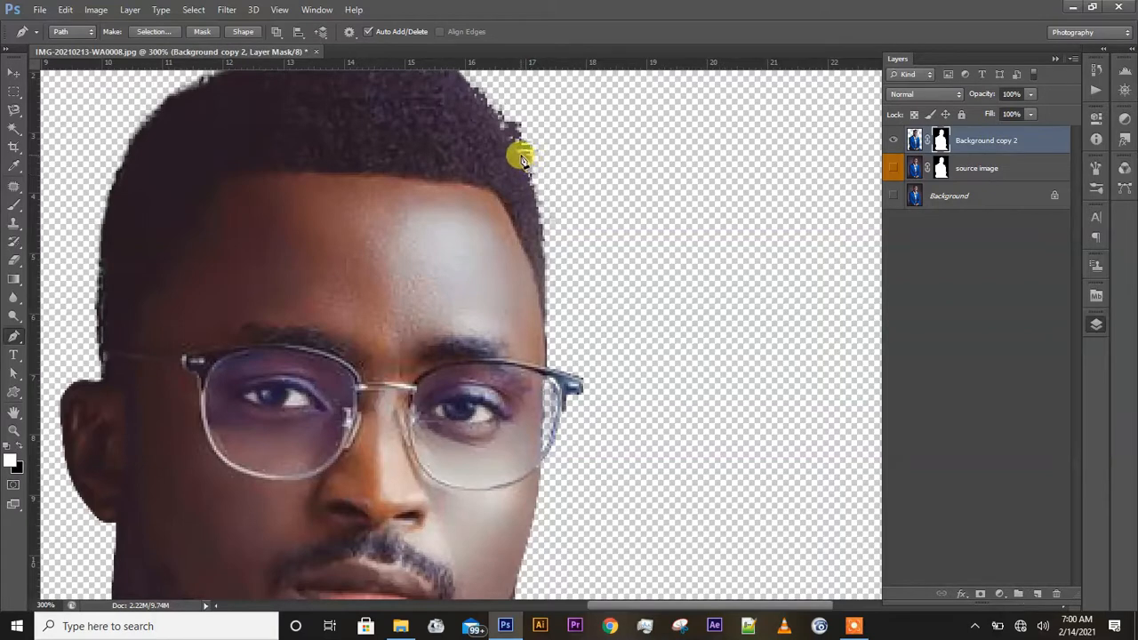
left_click(515, 144)
left_click(512, 141)
left_click(509, 136)
left_click(506, 132)
left_click(503, 124)
left_click(499, 115)
left_click(498, 99)
left_click(545, 98)
left_click(557, 147)
left_click(546, 182)
left_click(532, 176)
Step: Convert the path into a new selection with 0 pixels feather, clear that area from the layer mask, and deselect
right_click(552, 165)
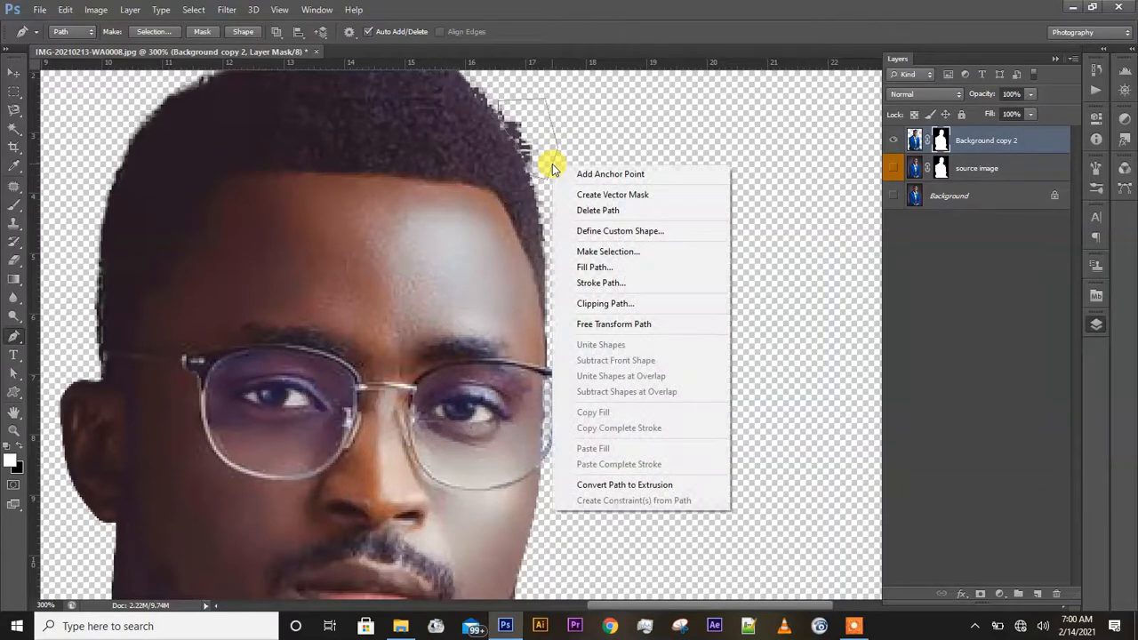
left_click(584, 249)
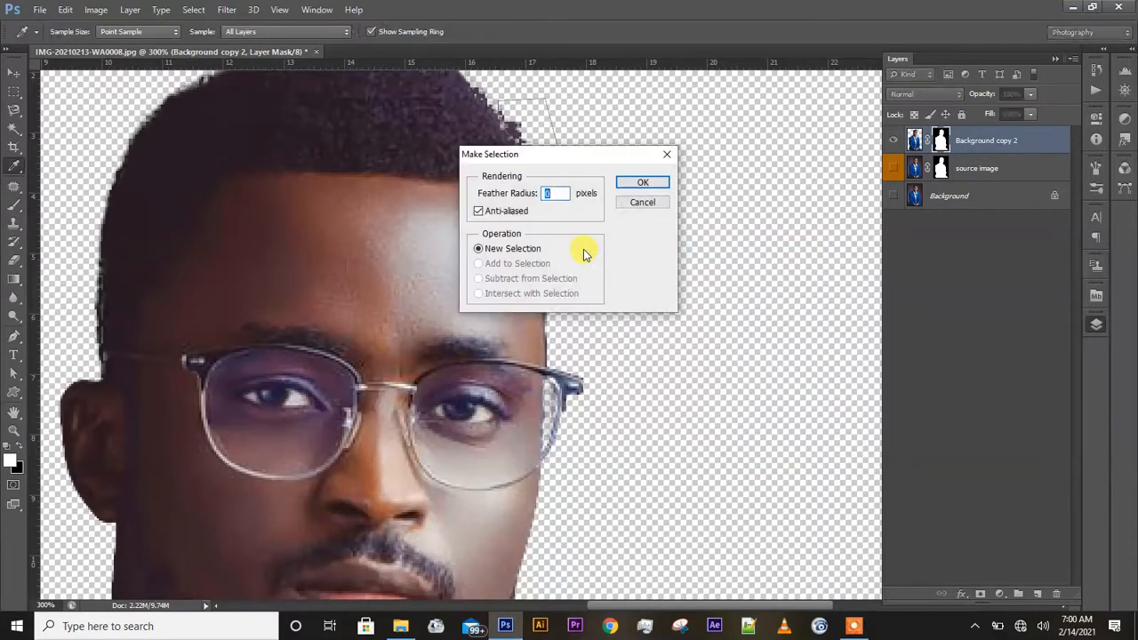
key("Return")
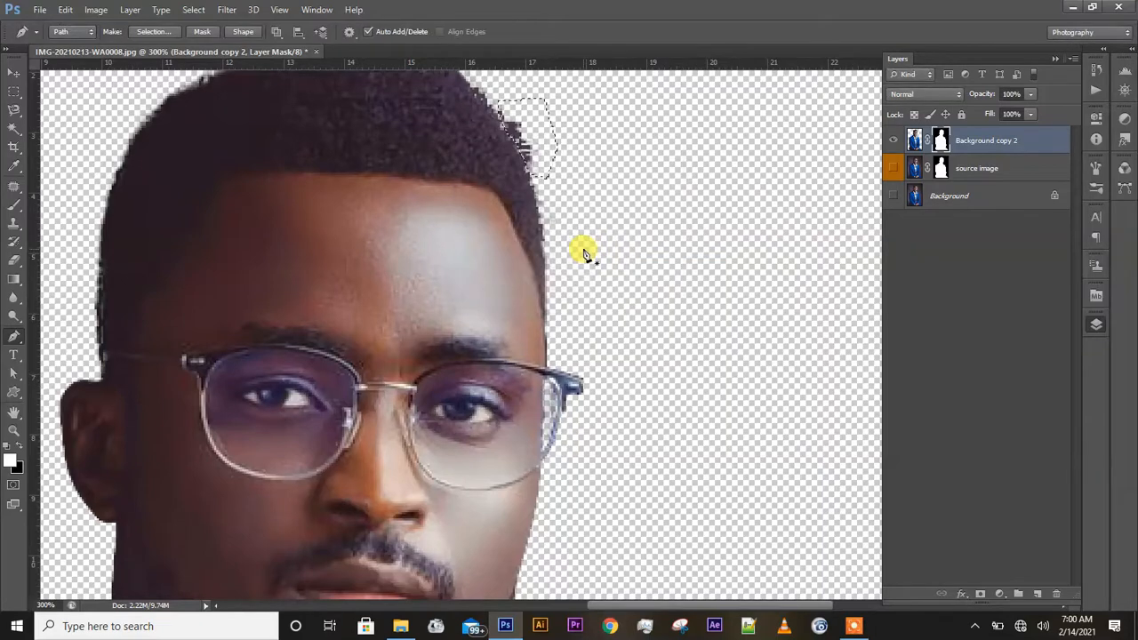
key("Delete")
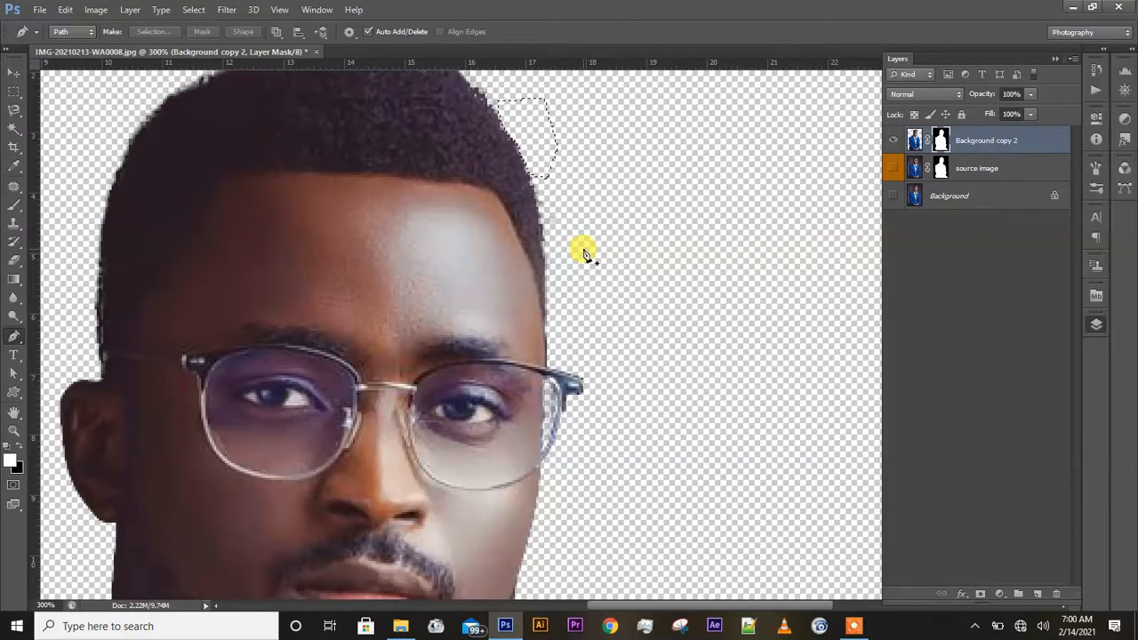
key("ctrl+d")
key("v")
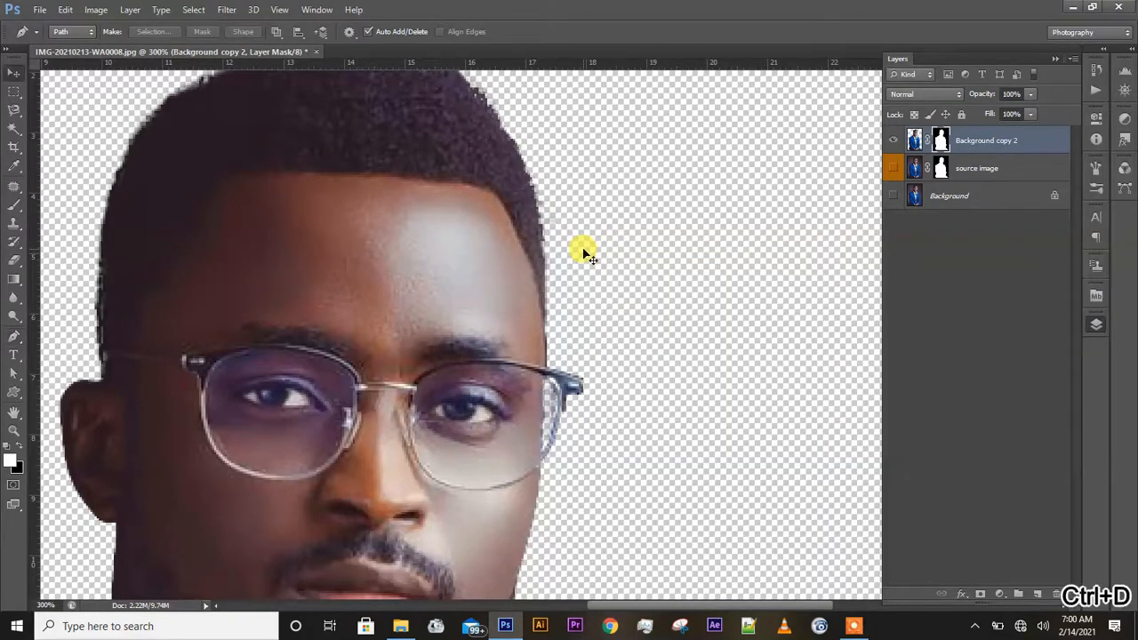
Step: Examine the whole cutout and its head and shoulder edges at several magnifications
key("ctrl+0")
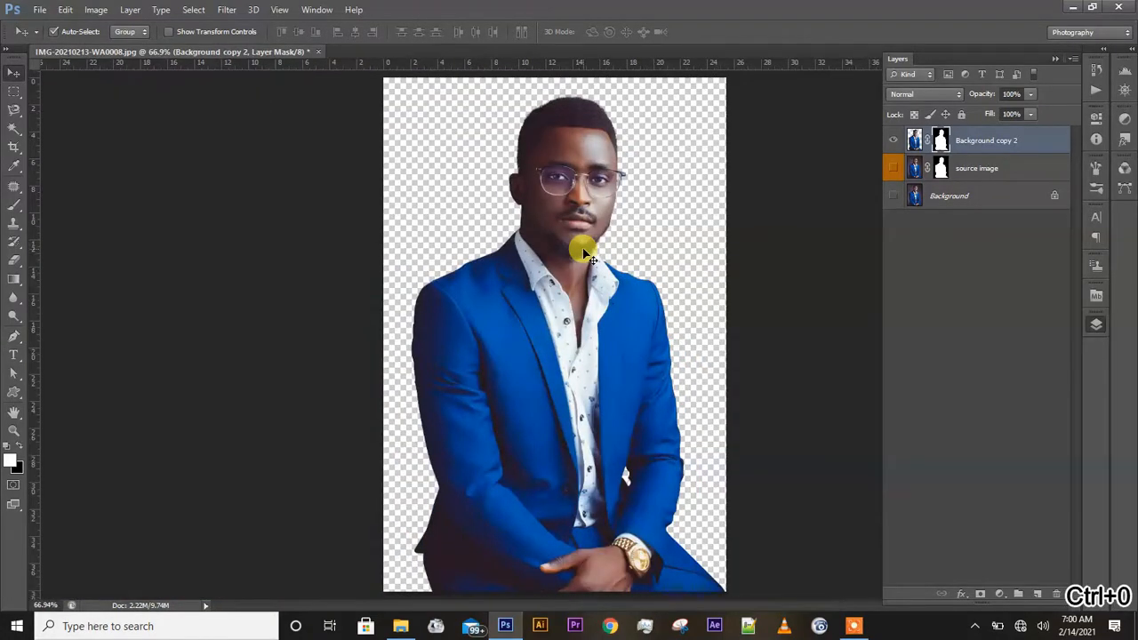
key("ctrl+1")
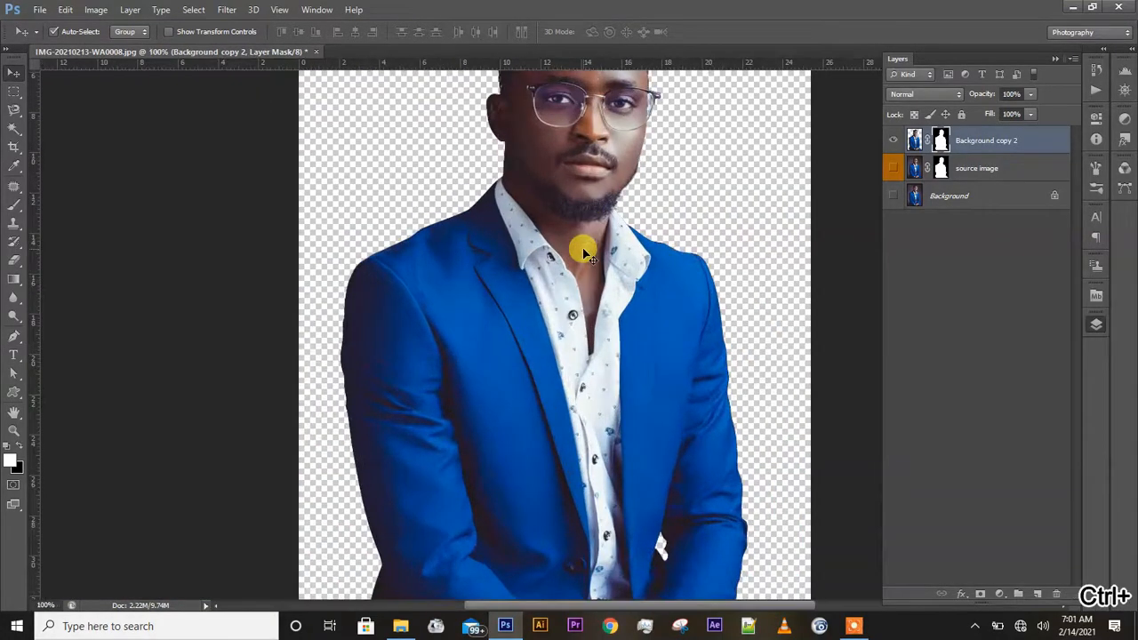
scroll(584, 255, "up", 3)
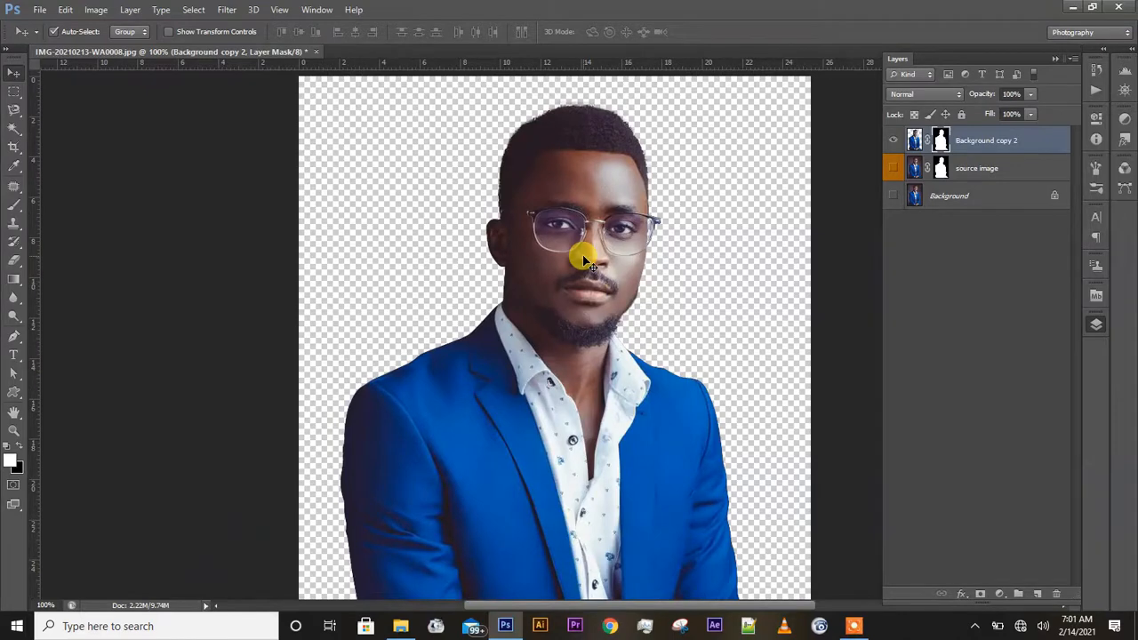
key("ctrl+plus")
key("ctrl+minus")
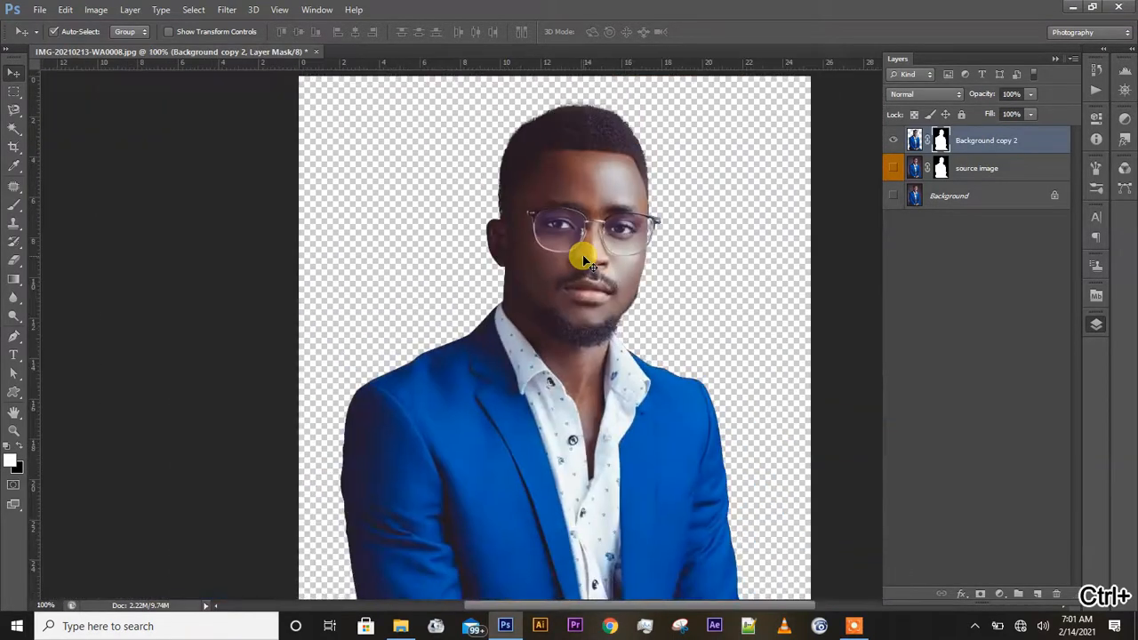
key("ctrl+minus")
key("ctrl+minus")
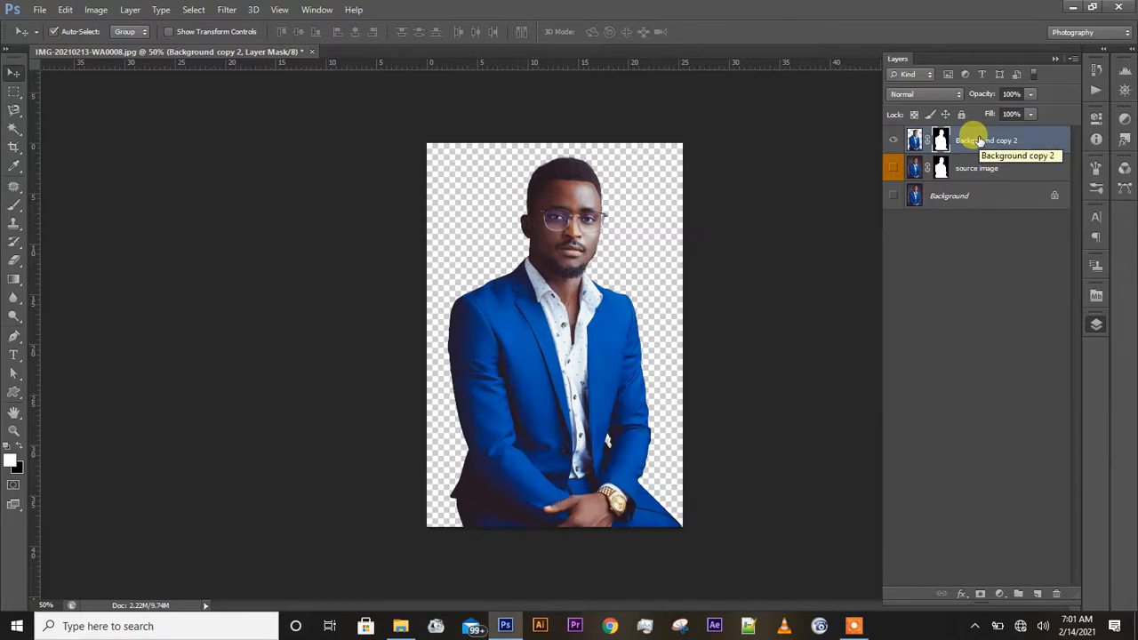
Step: Duplicate the Background copy 2 layer and keep the original as a hidden layer named source image 02
key("ctrl+j")
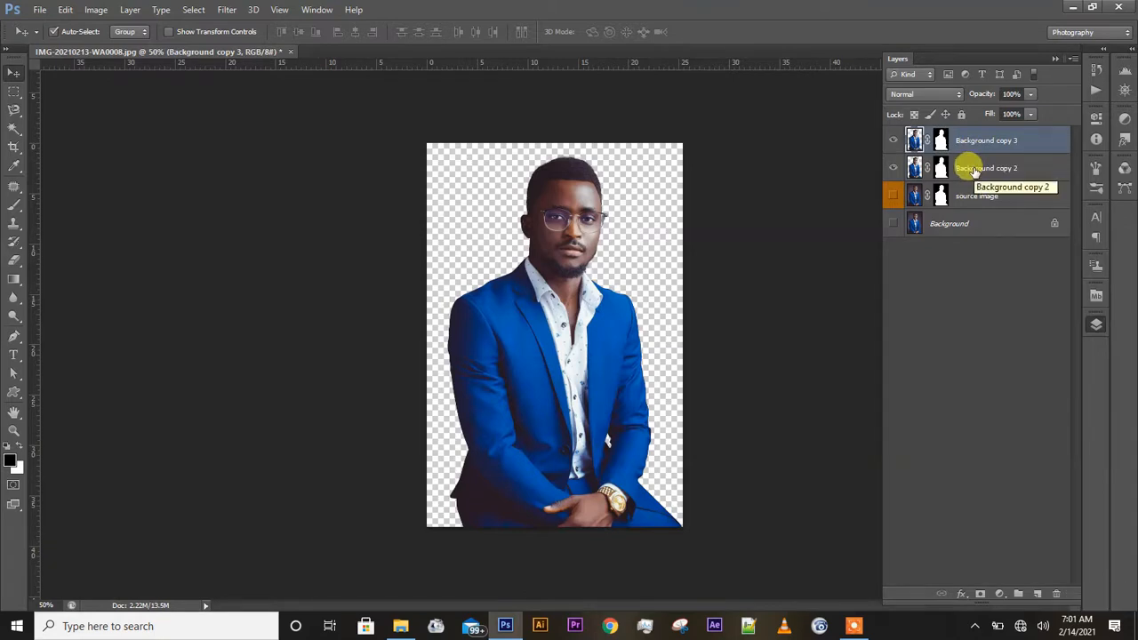
double_click(974, 169)
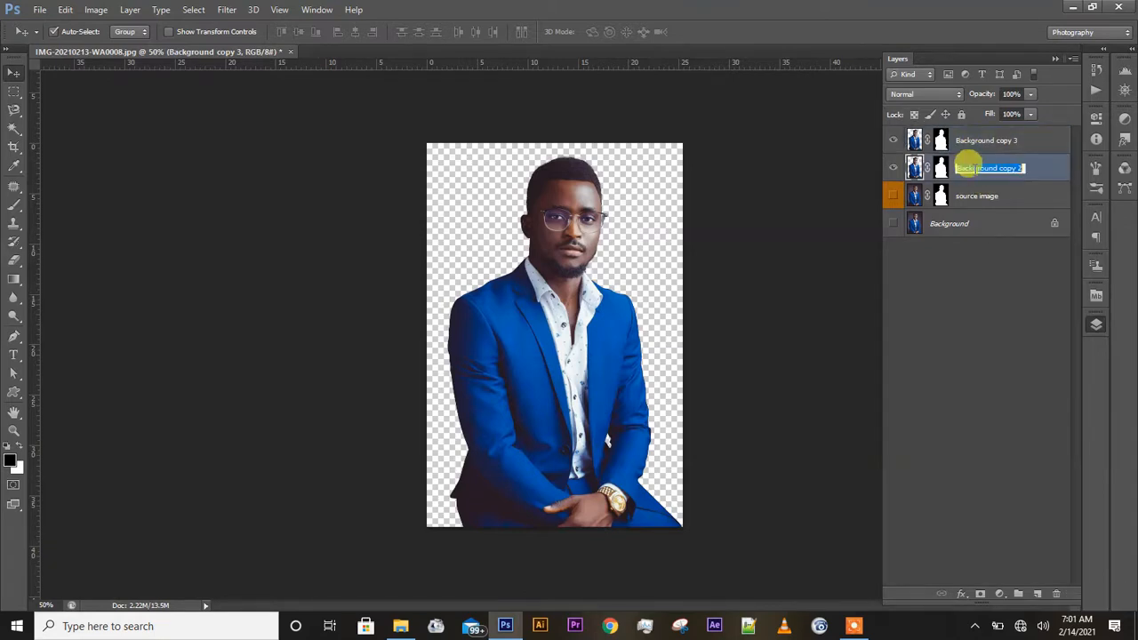
type("source ima")
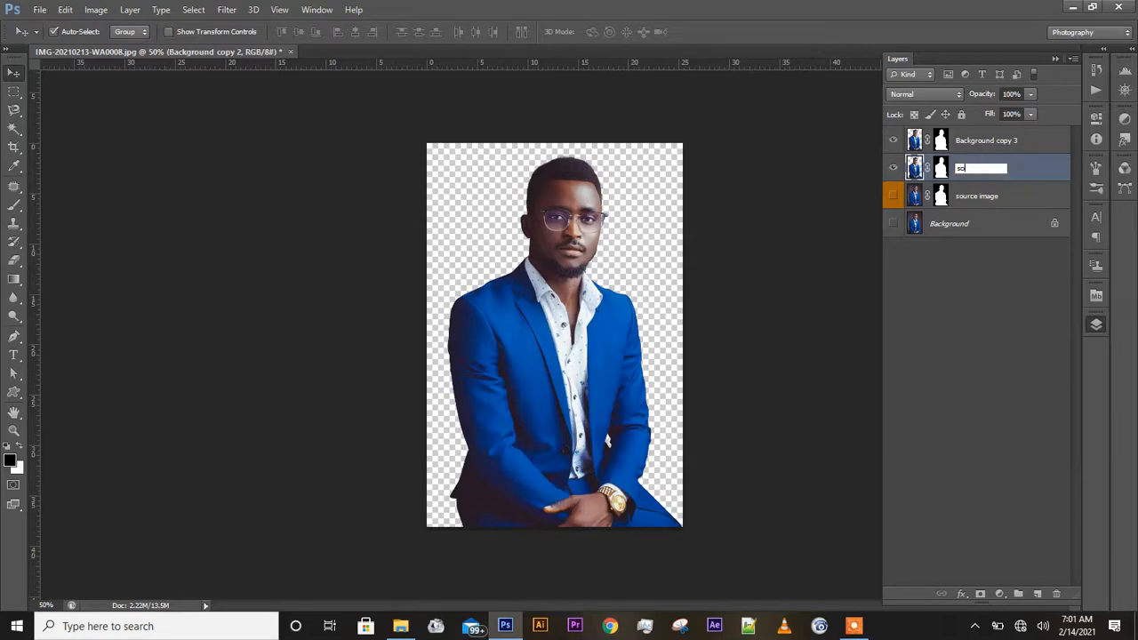
type("ge 02")
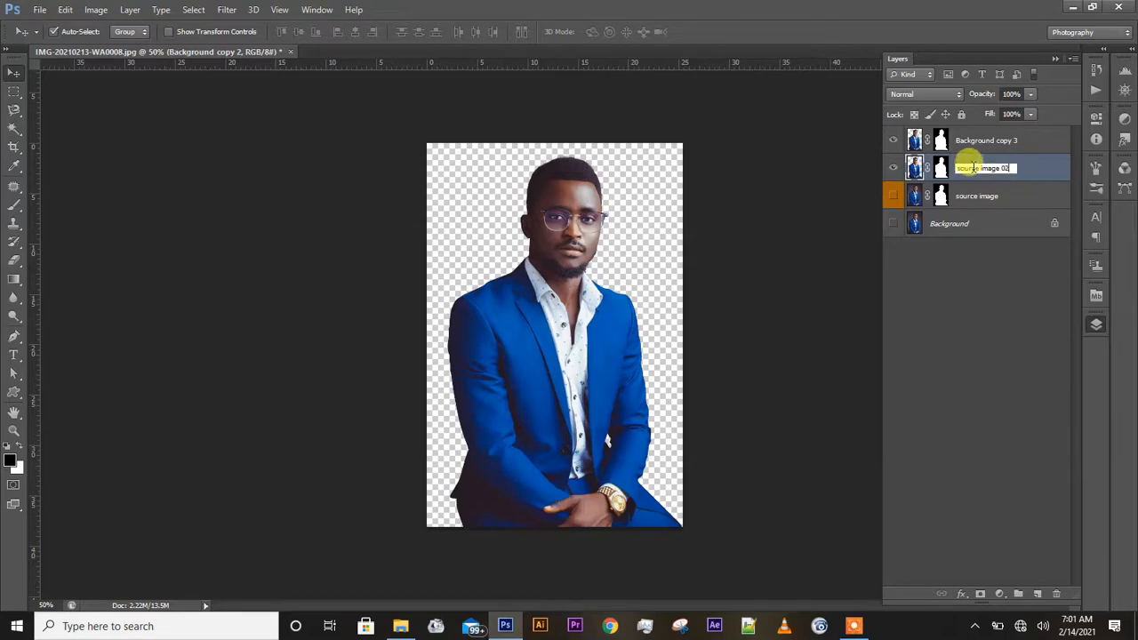
key("Return")
left_click(893, 169)
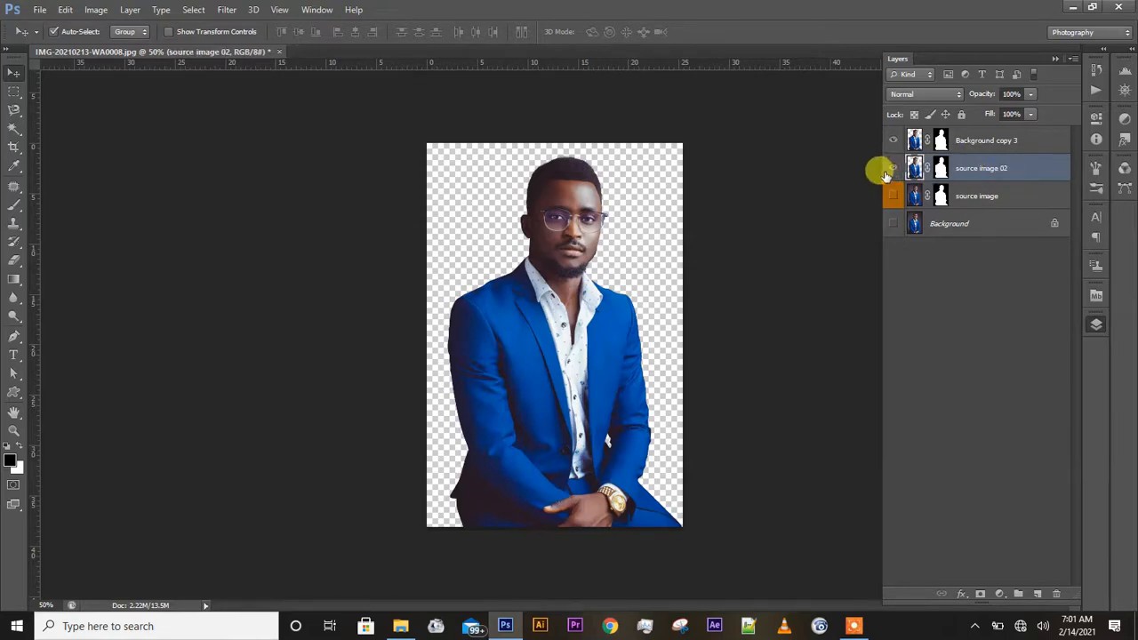
Step: Rename the Background copy 3 layer as use
left_click(984, 141)
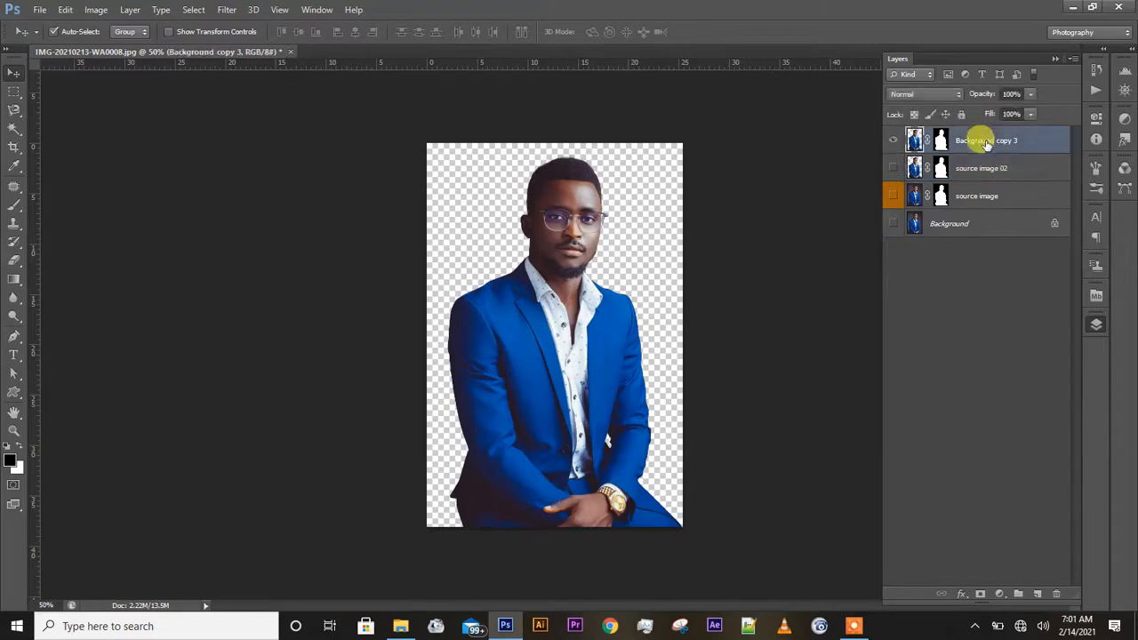
double_click(979, 140)
type("use")
key("Return")
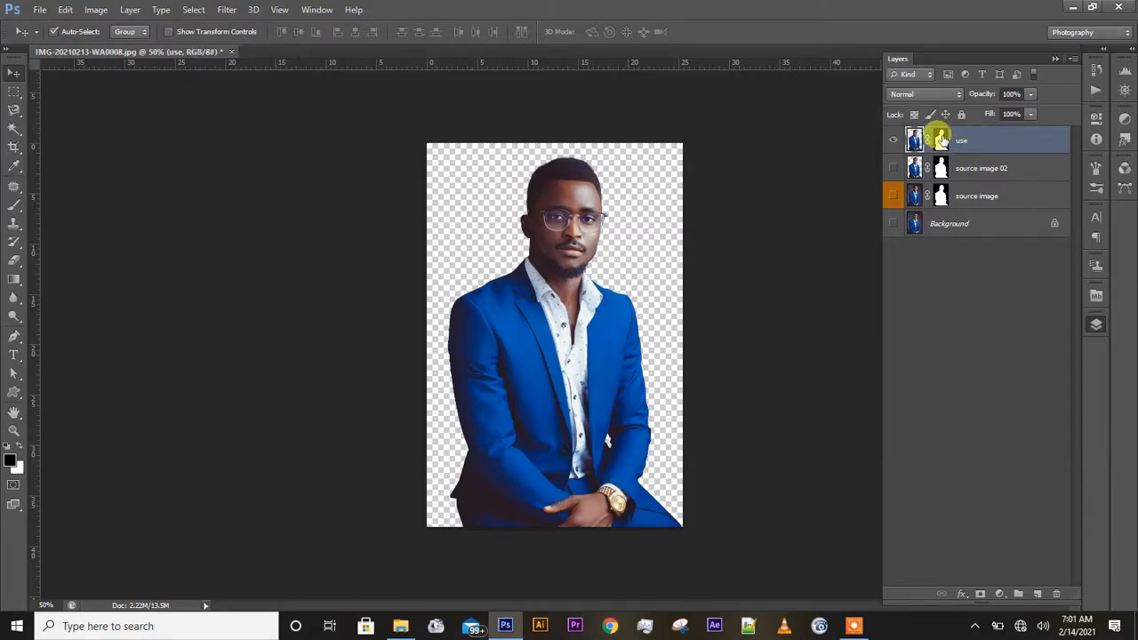
Step: Apply the layer mask of the use layer permanently to its pixels and deselect the layer
left_click(941, 139)
right_click(940, 138)
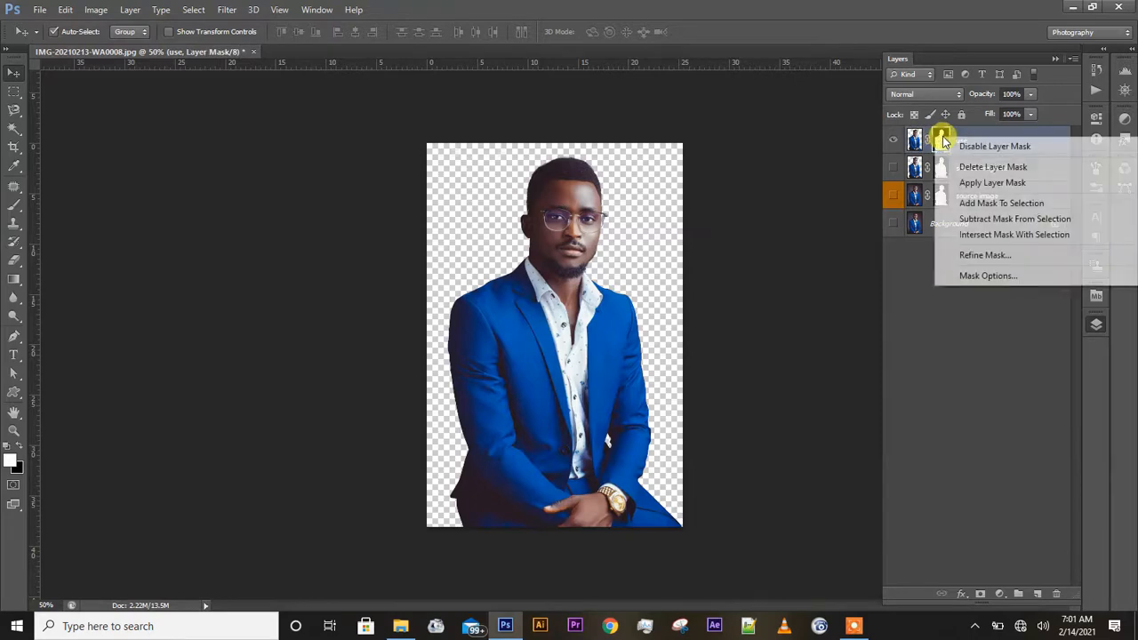
left_click(957, 184)
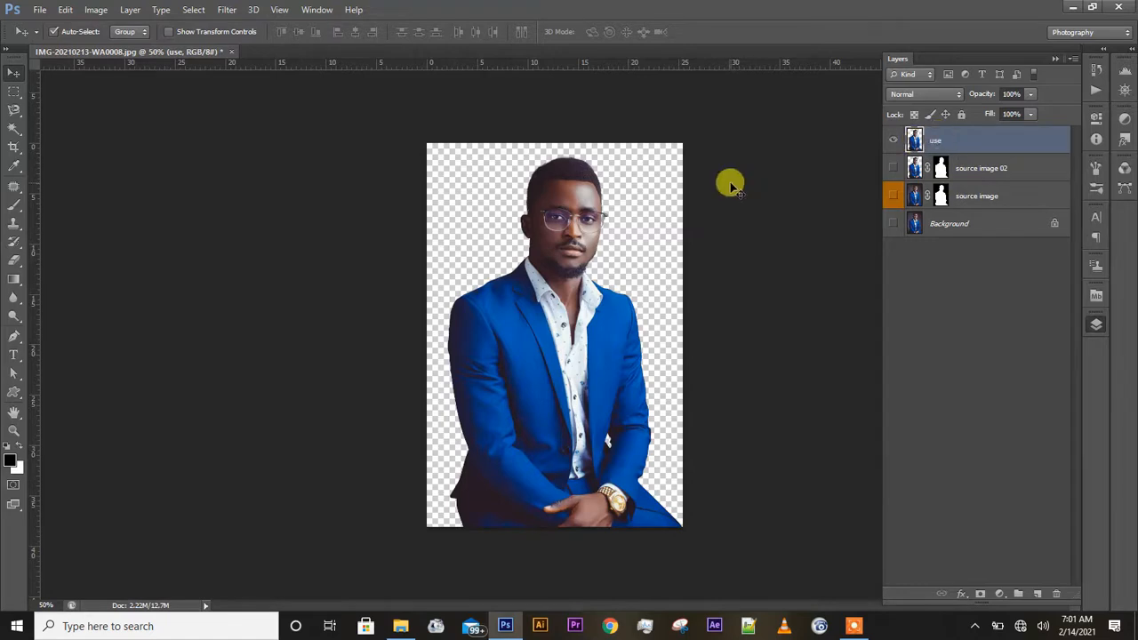
left_click(731, 185)
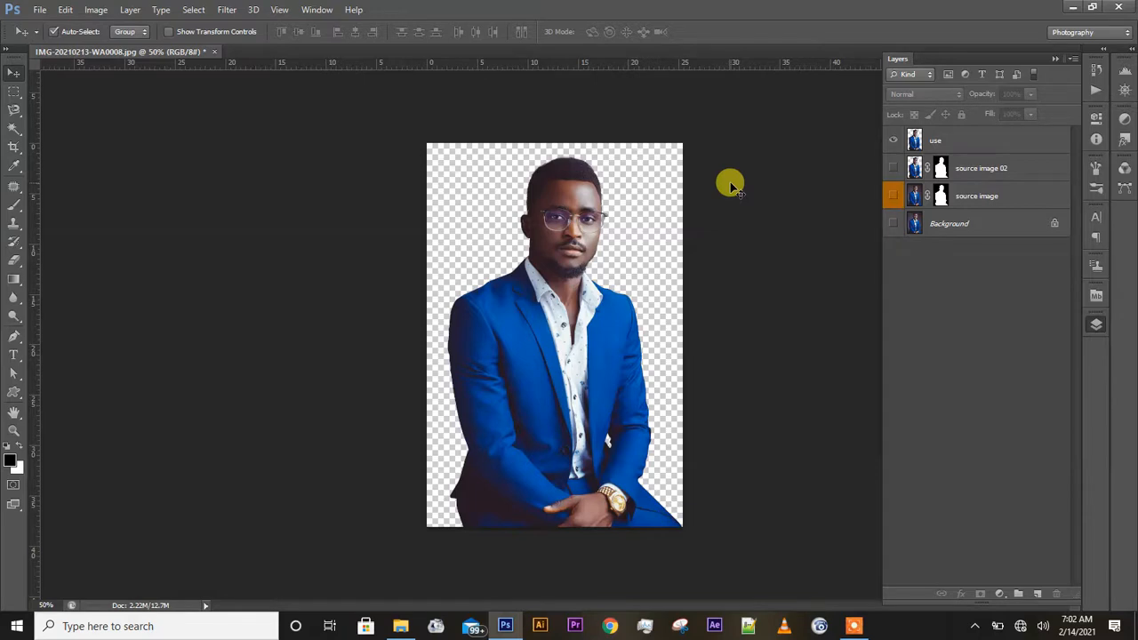
left_click(854, 626)
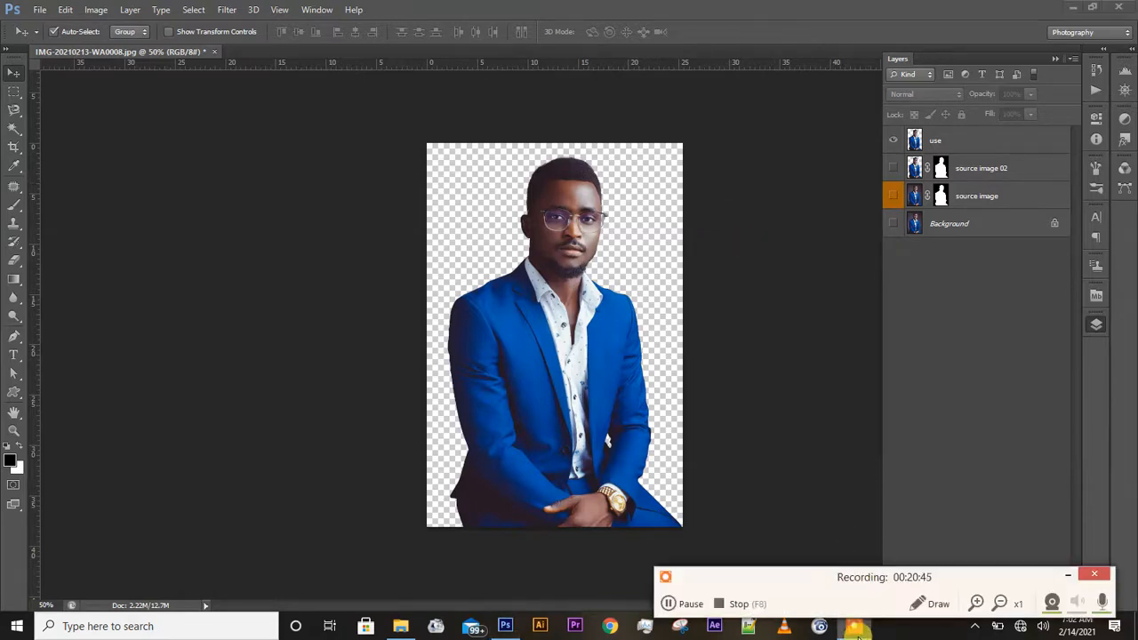